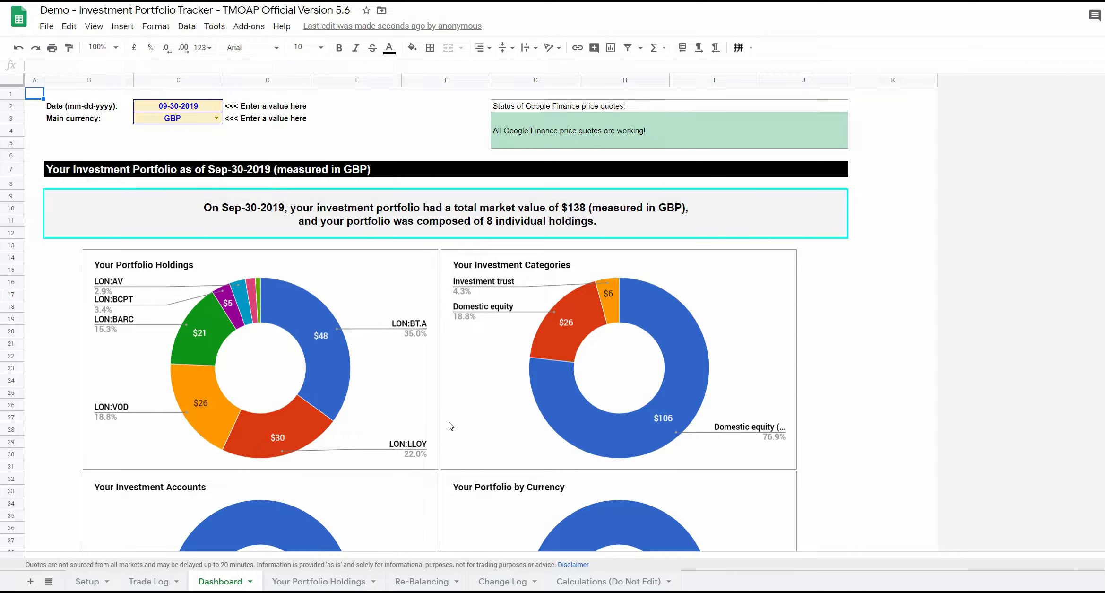
Set the spreadsheet's locale to United Kingdom and save the settings
click(46, 27)
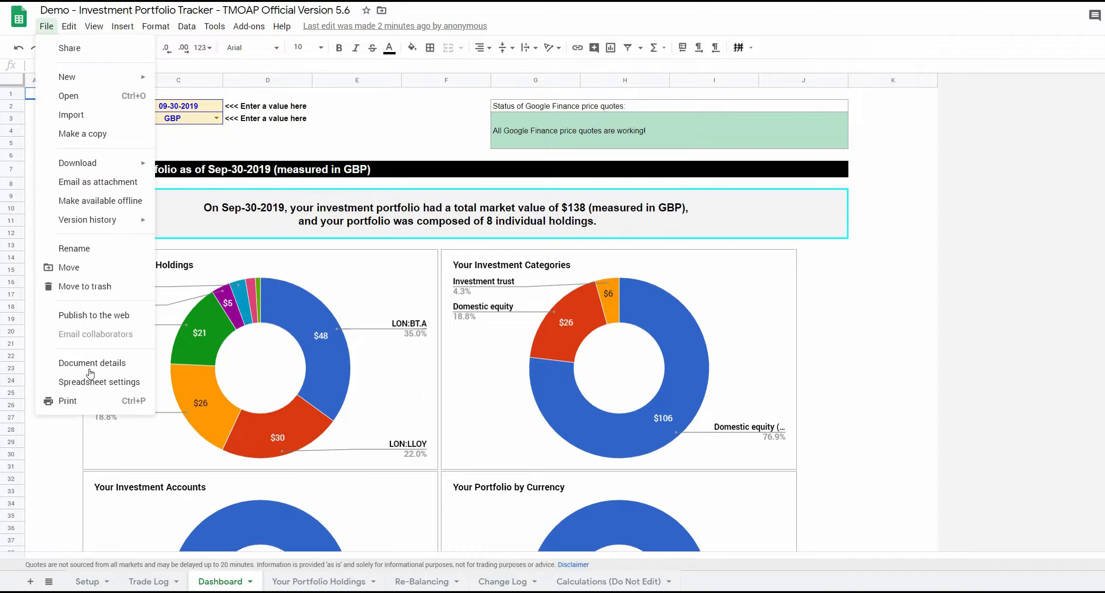
click(96, 381)
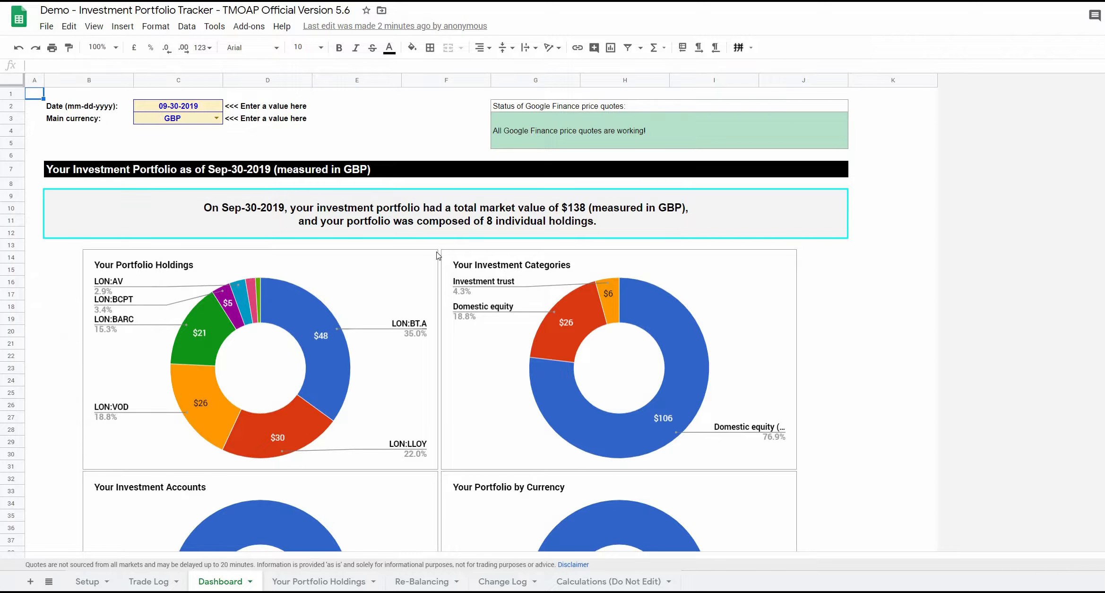
click(462, 269)
click(584, 277)
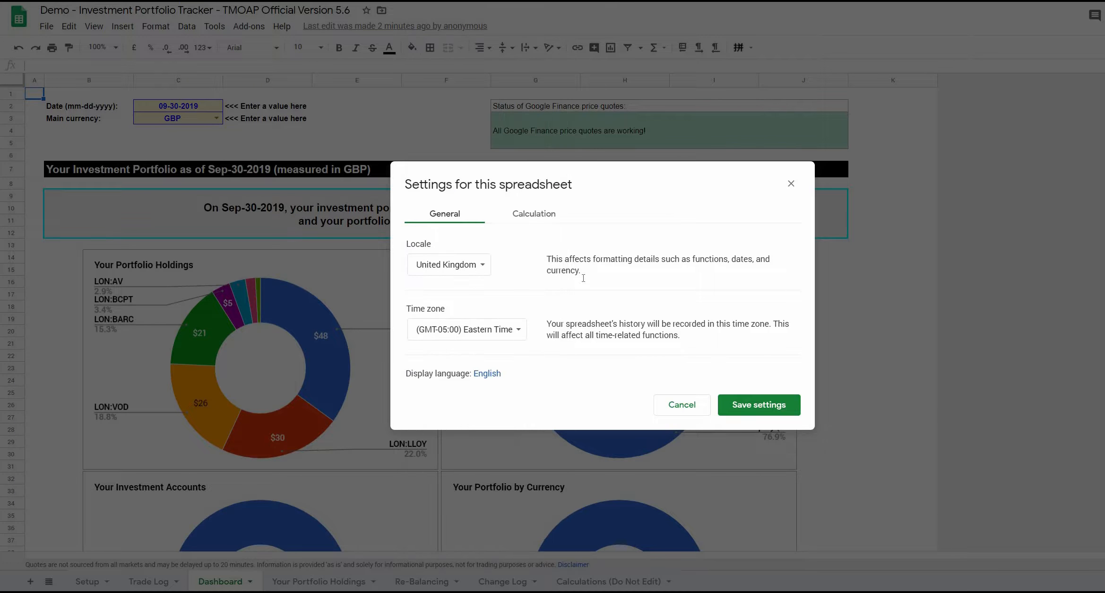
click(728, 406)
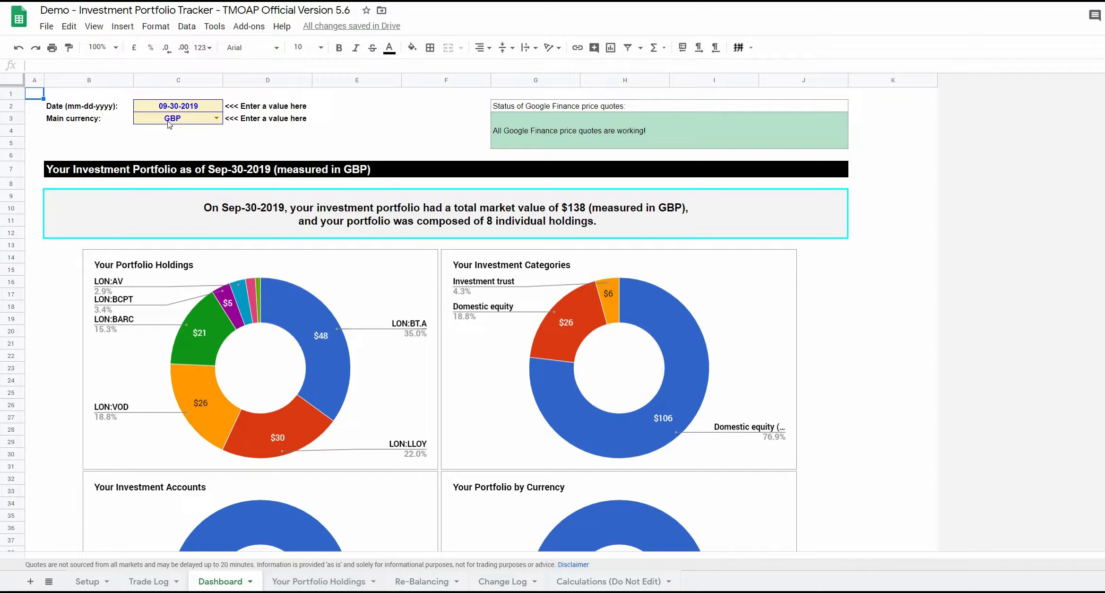
Apply the standard Date number format (day/month/year) to the portfolio date in cell C2 of the Dashboard sheet
click(189, 107)
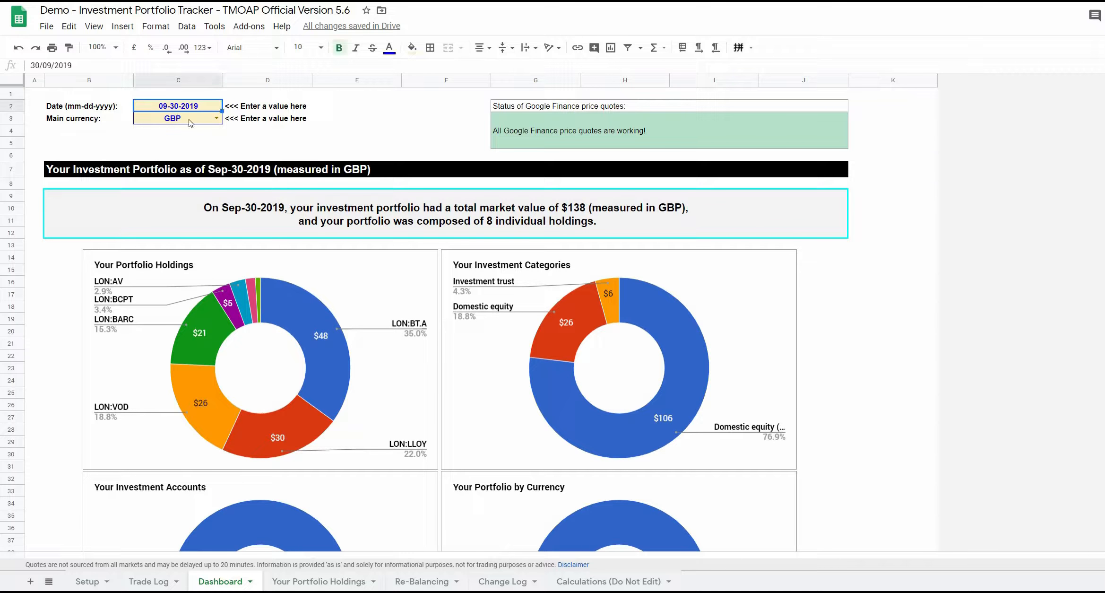
click(155, 25)
mouse_move(198, 95)
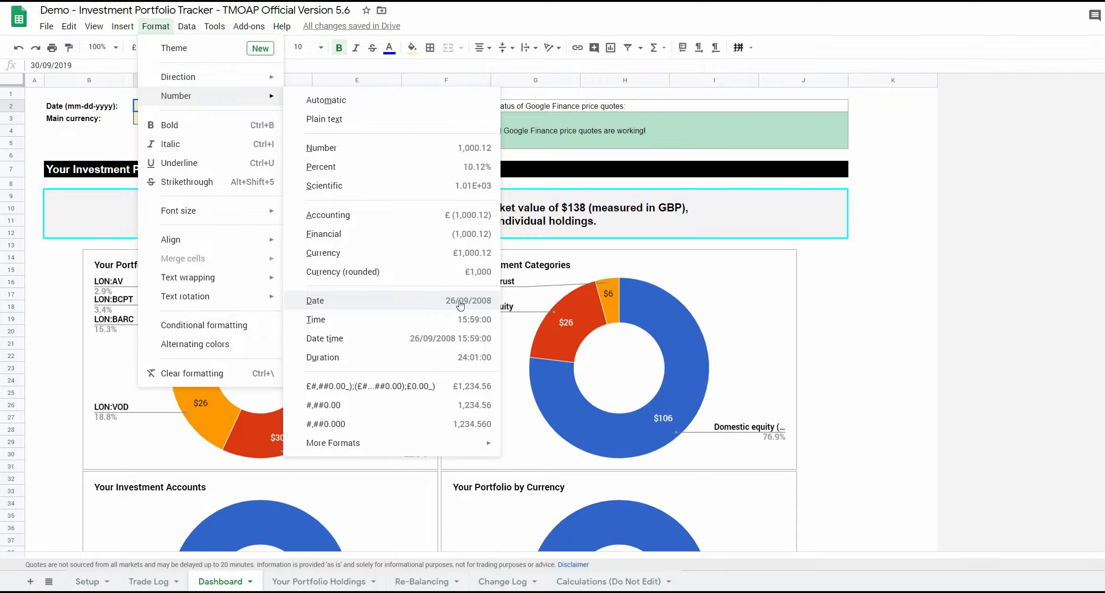
click(340, 301)
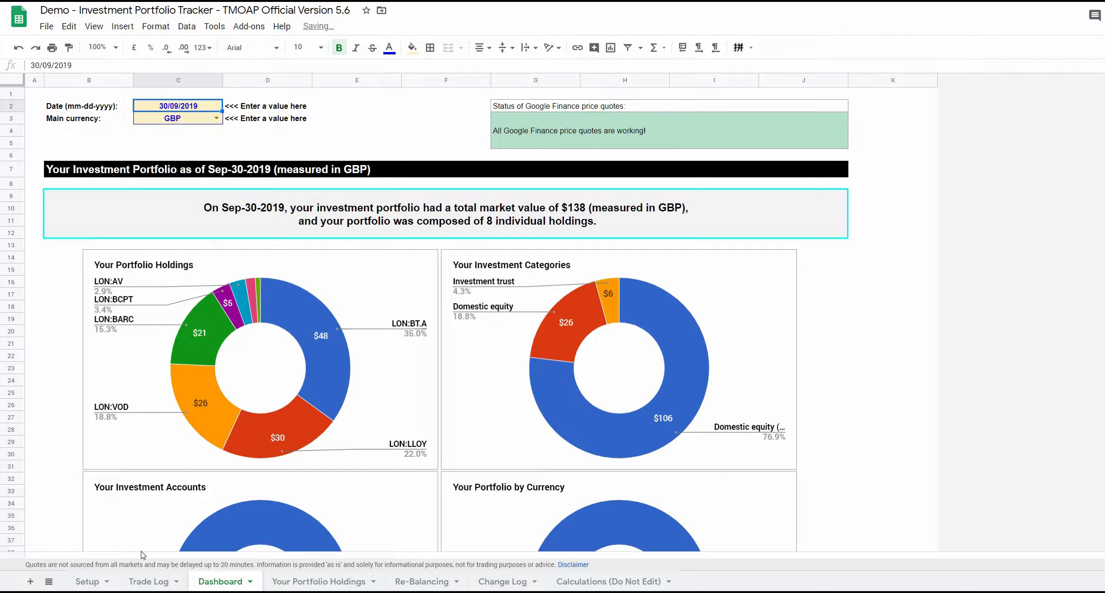
Apply the Date number format to the performance start and end dates in C54:C55 of the Dashboard sheet
scroll(182, 168, down, 15)
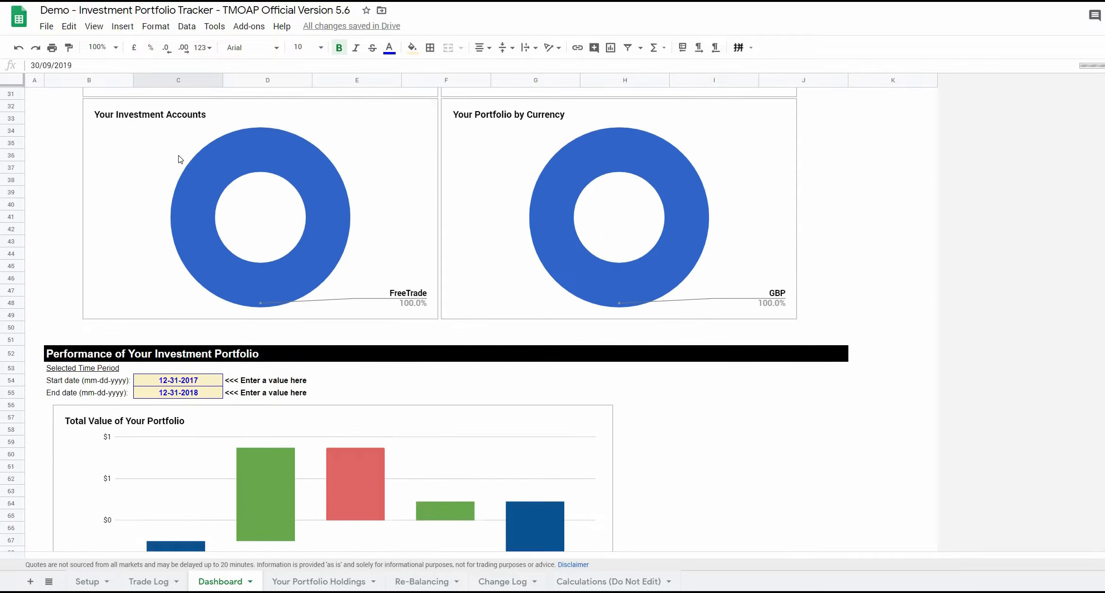
drag(182, 172, 184, 185)
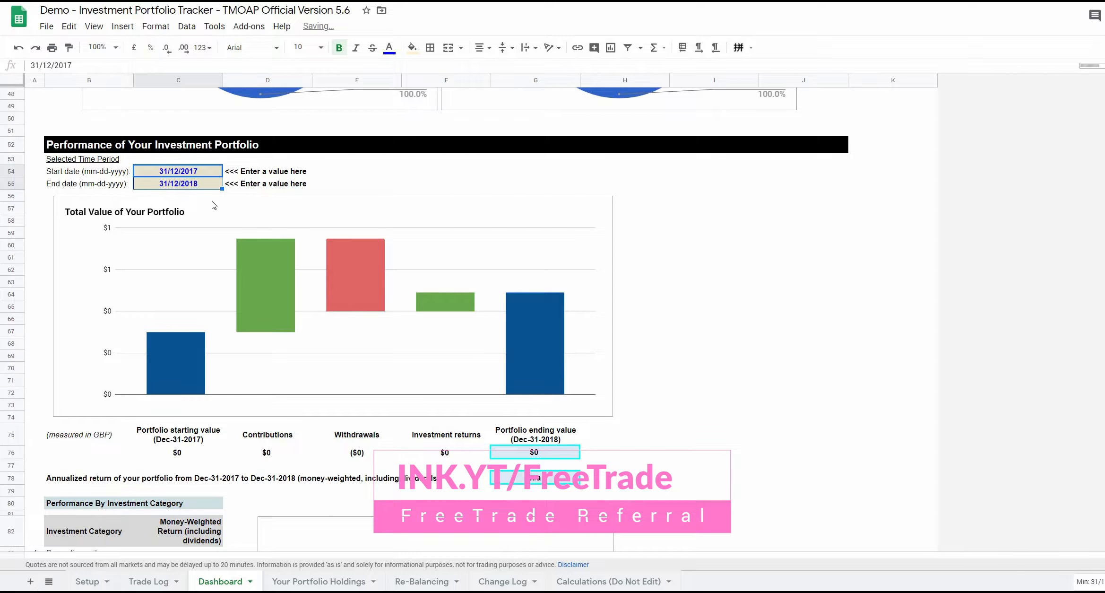
click(337, 172)
scroll(174, 354, down, 15)
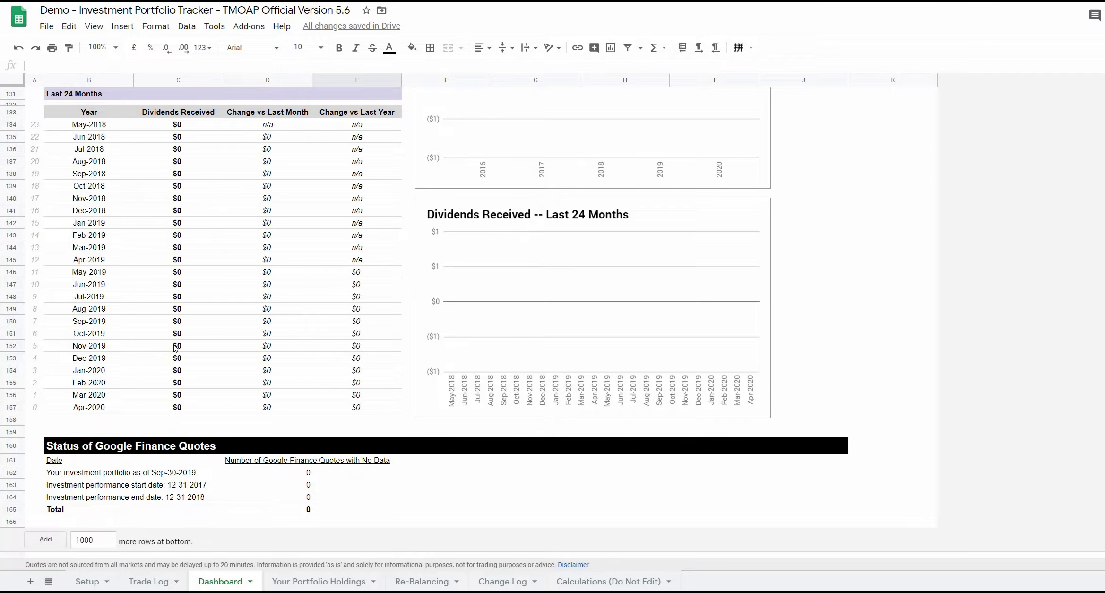
scroll(176, 348, up, 20)
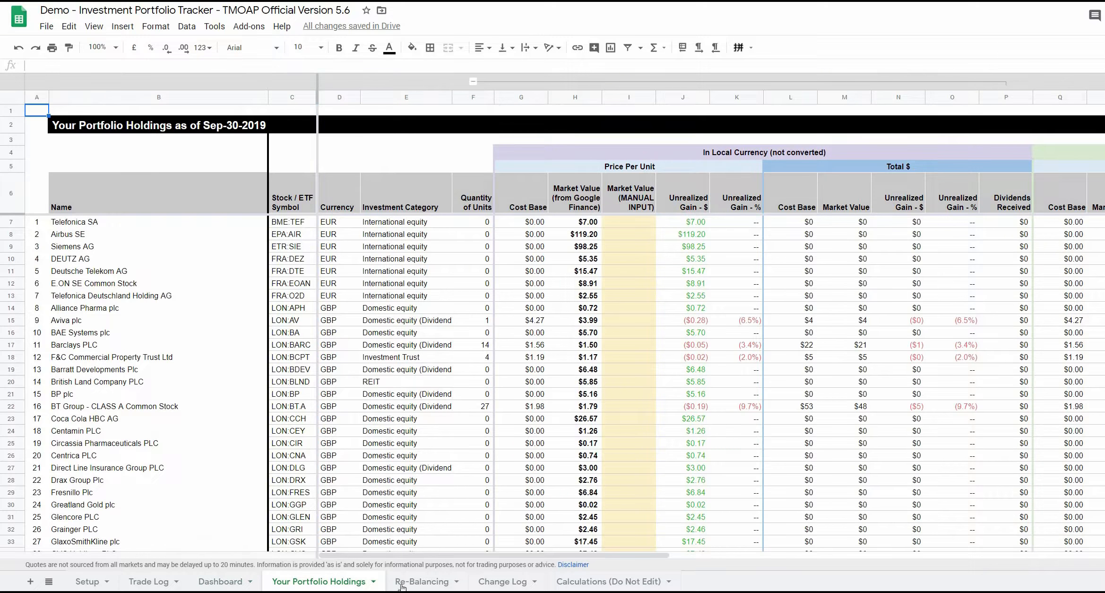
Apply the Date number format to the Trade Log's whole date column from B5 down to row 2004
click(148, 581)
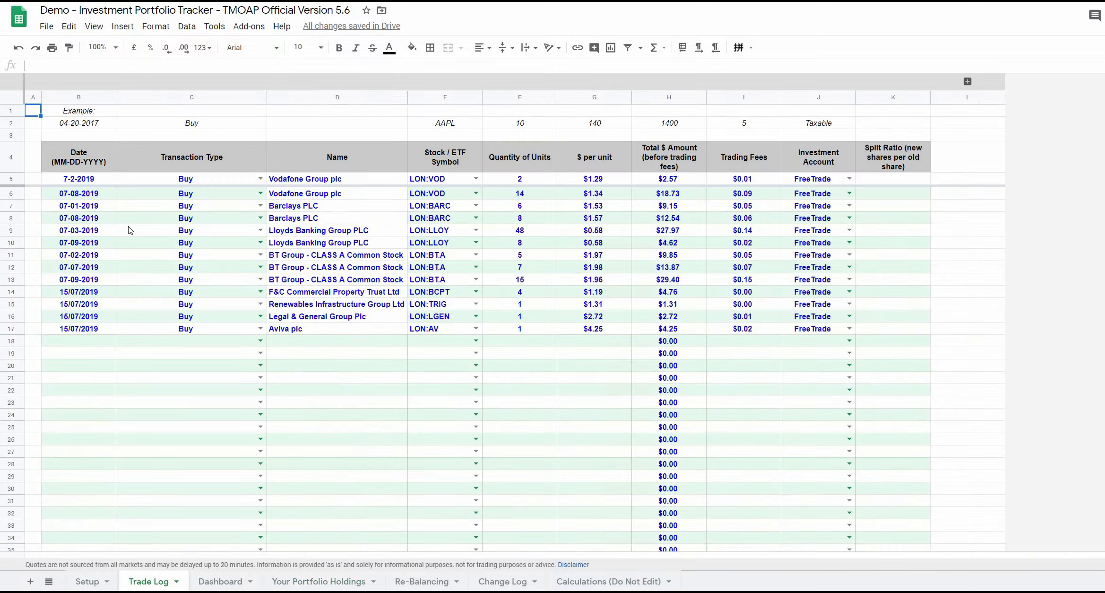
click(91, 183)
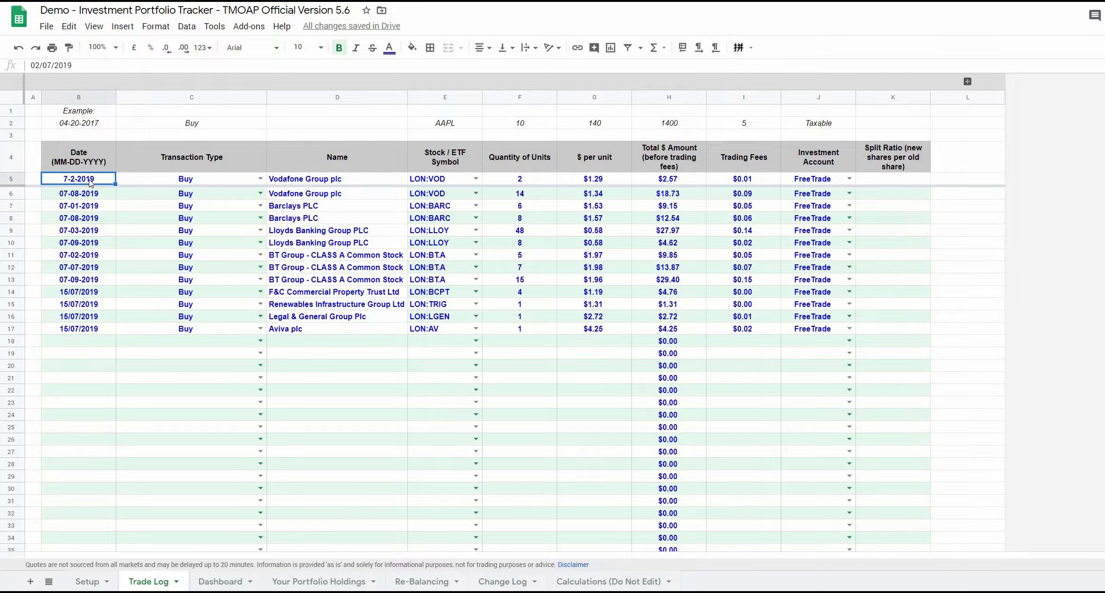
key(ctrl+shift+Down)
key(ctrl+shift+Down)
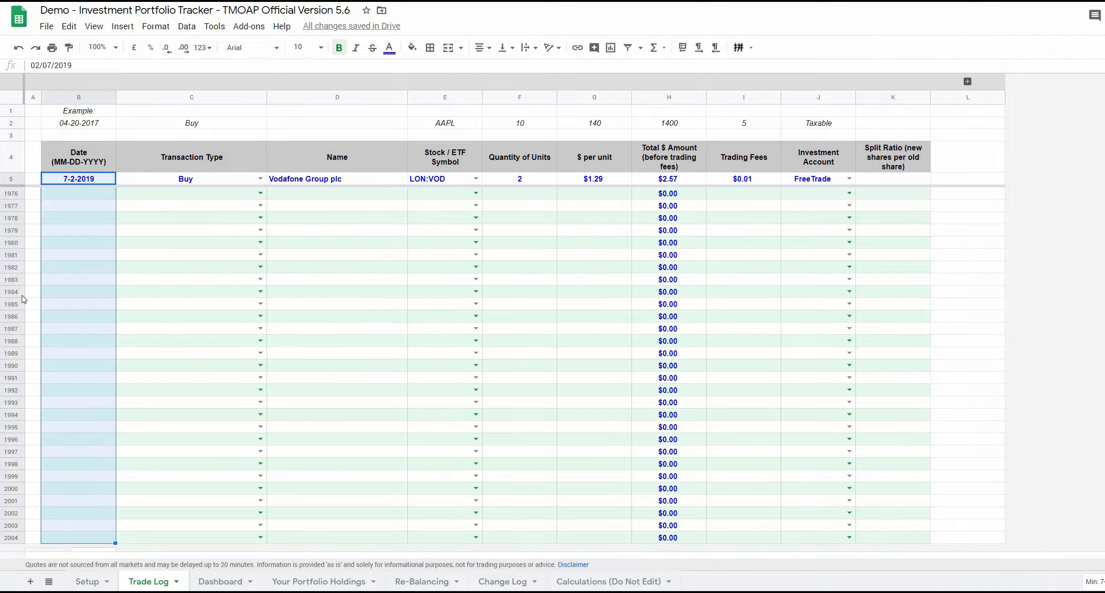
click(47, 27)
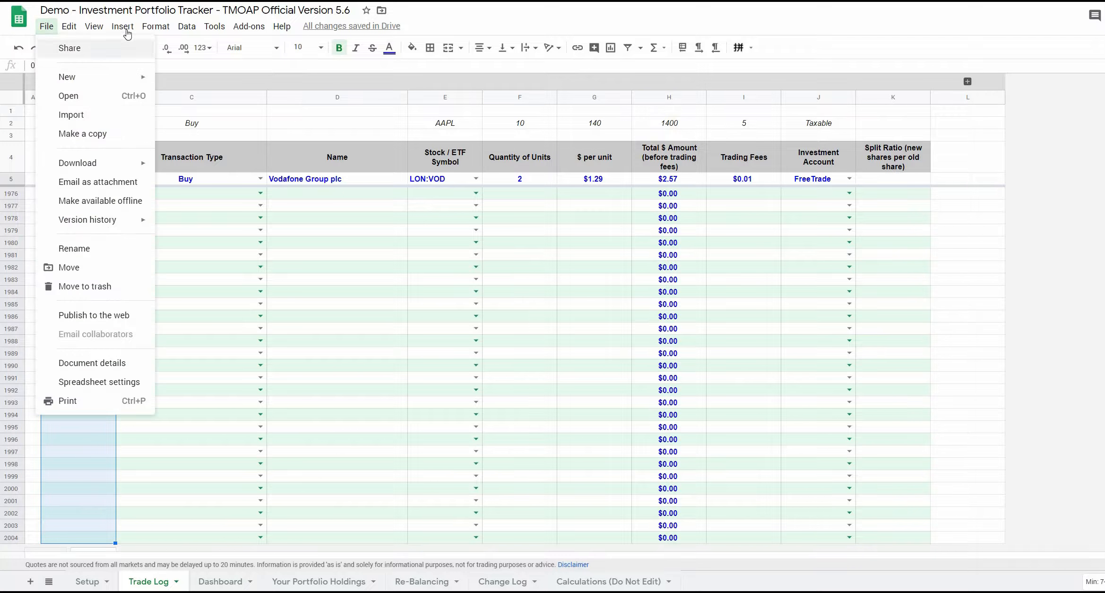
mouse_move(155, 26)
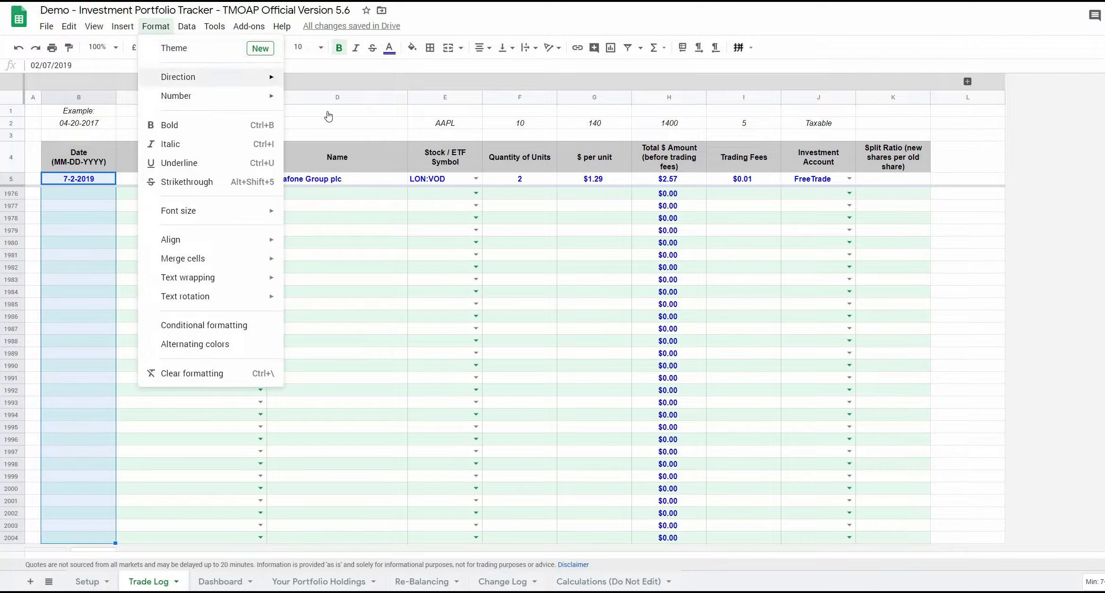
mouse_move(203, 96)
click(364, 308)
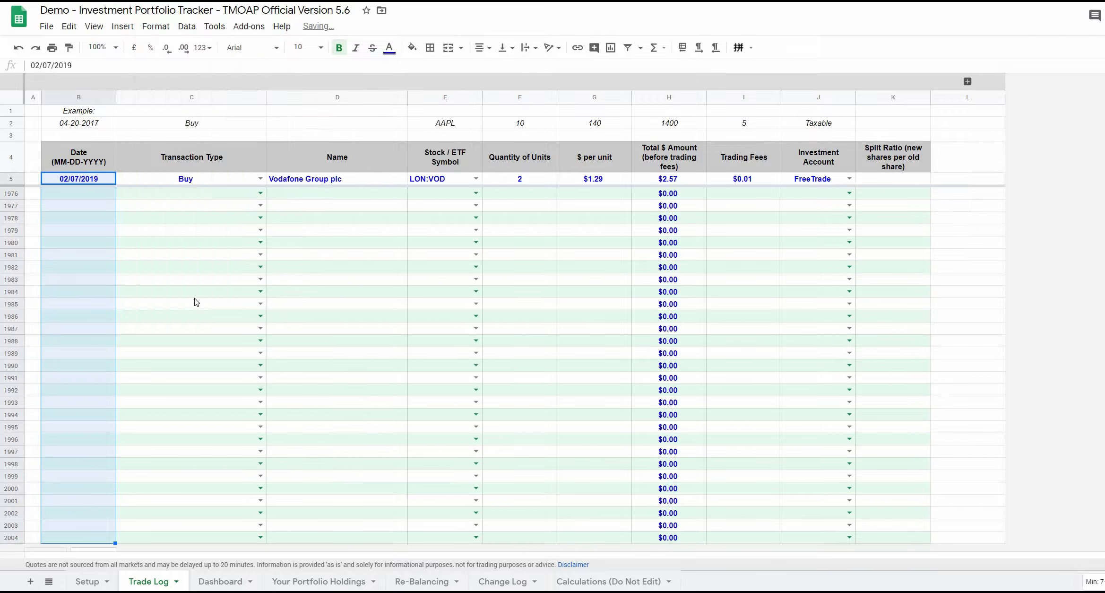
click(101, 316)
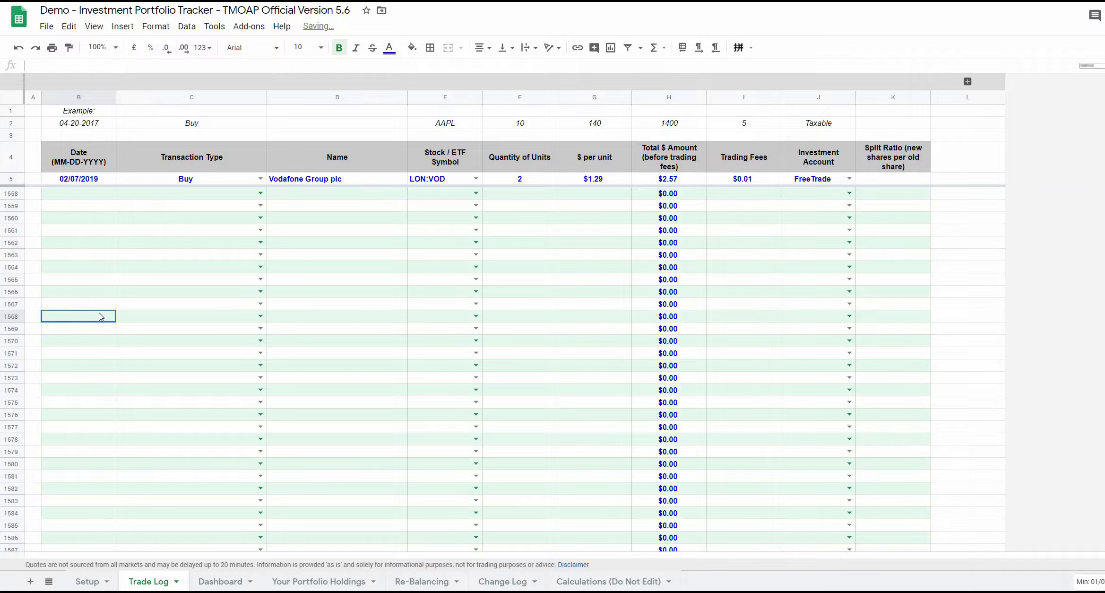
key(ctrl+Up)
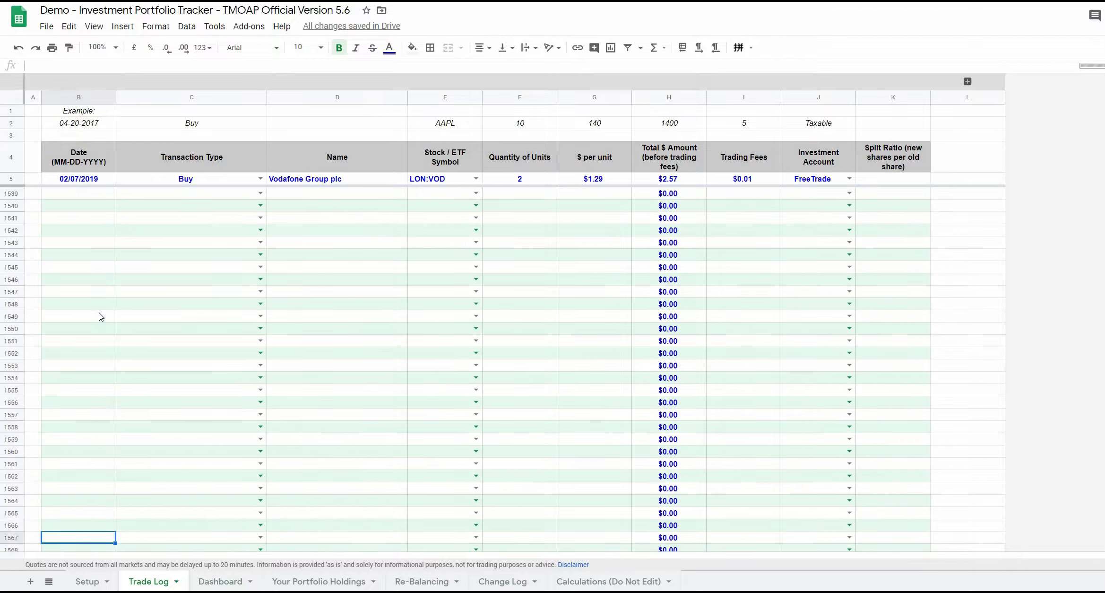
key(ctrl+shift+Up)
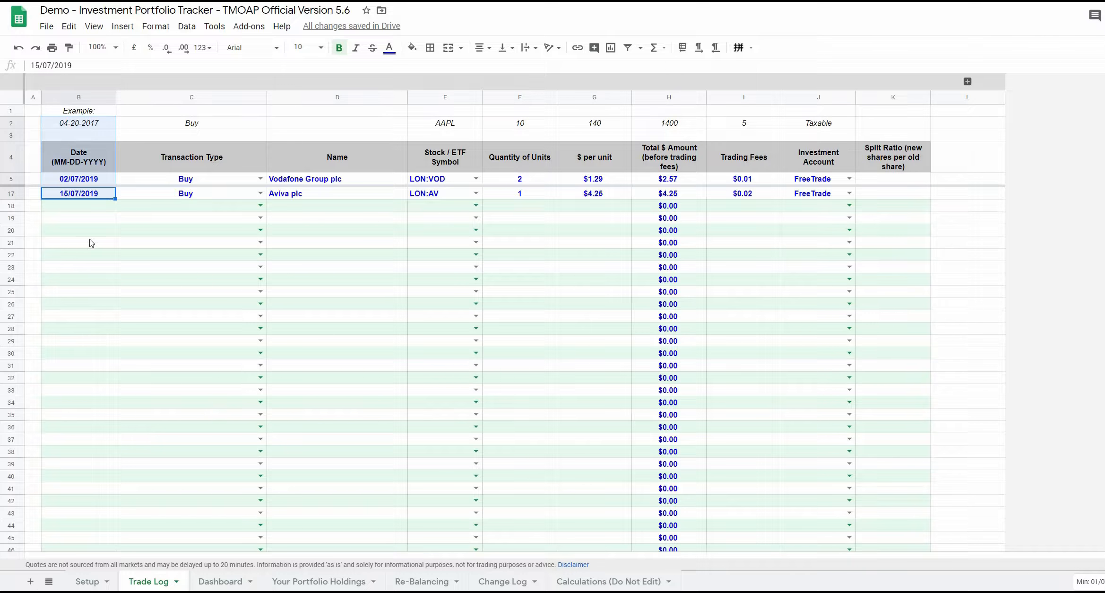
key(ctrl+Up)
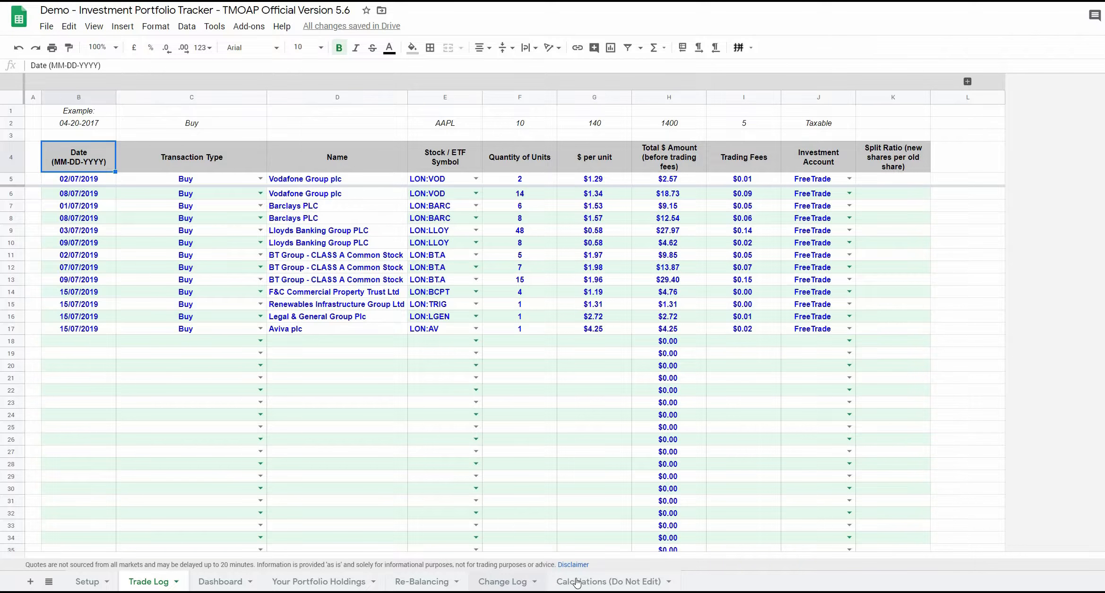
Apply the Date number format to the Money-Weighted Return dates, B288:B1576, on the Calculations (Do Not Edit) sheet
click(609, 581)
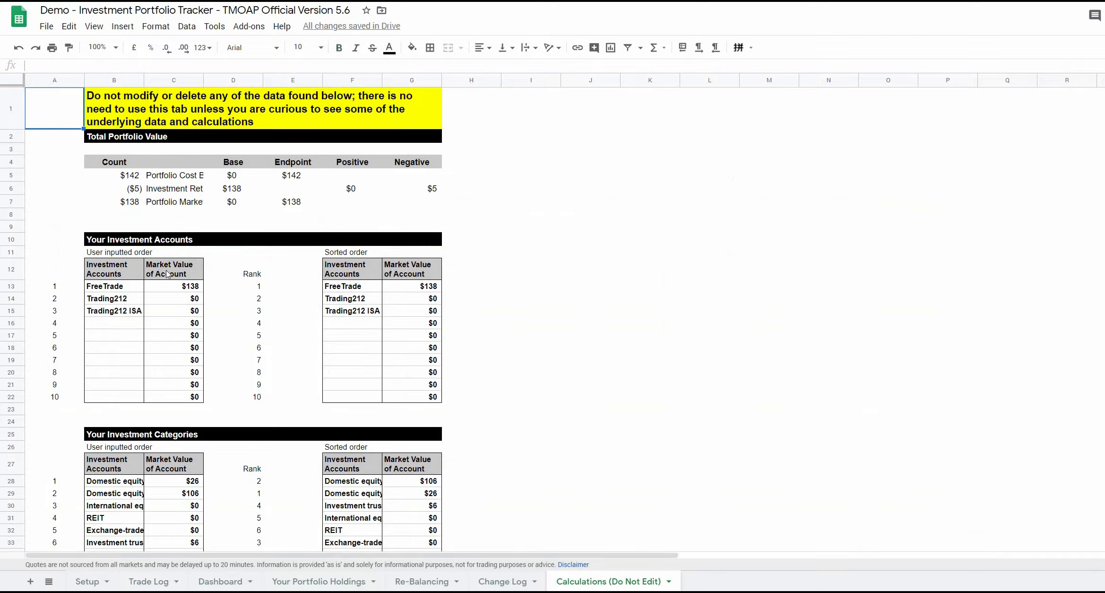
scroll(167, 273, down, 1)
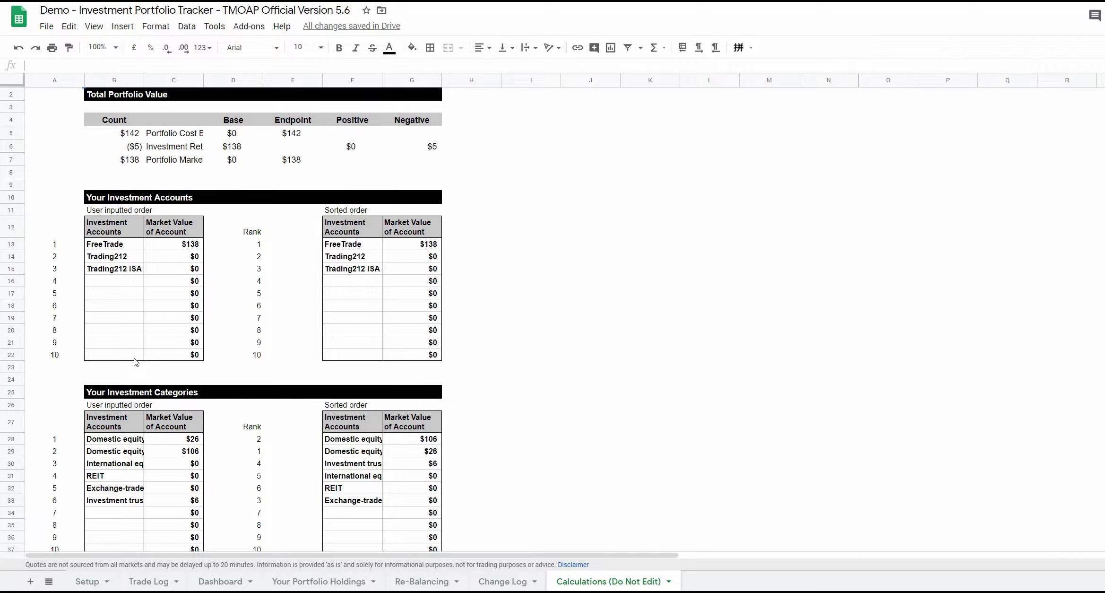
scroll(137, 362, down, 15)
scroll(135, 337, down, 20)
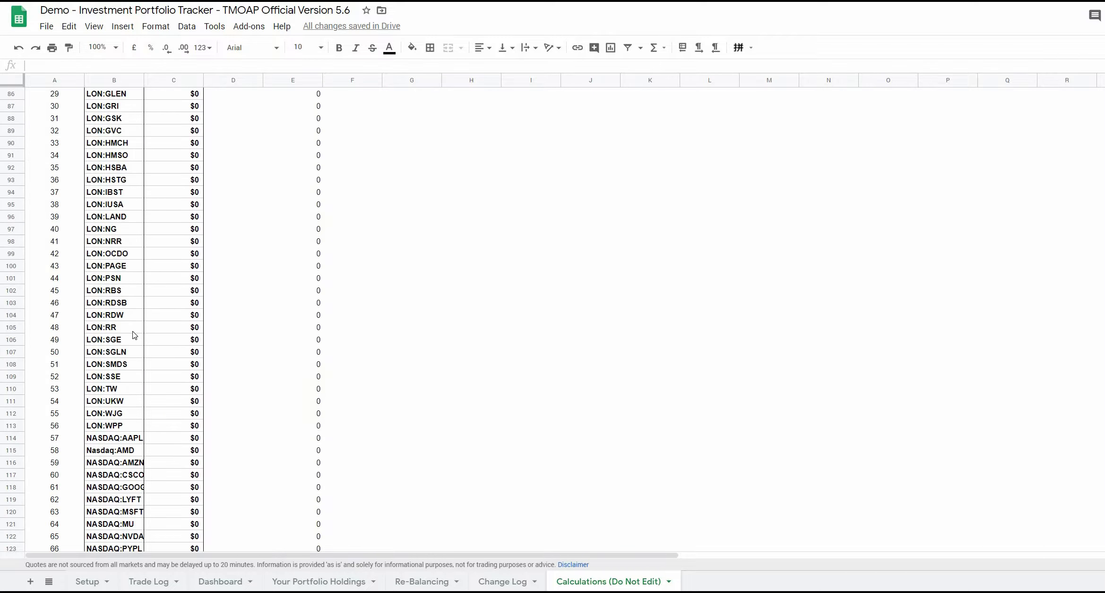
scroll(134, 335, down, 5)
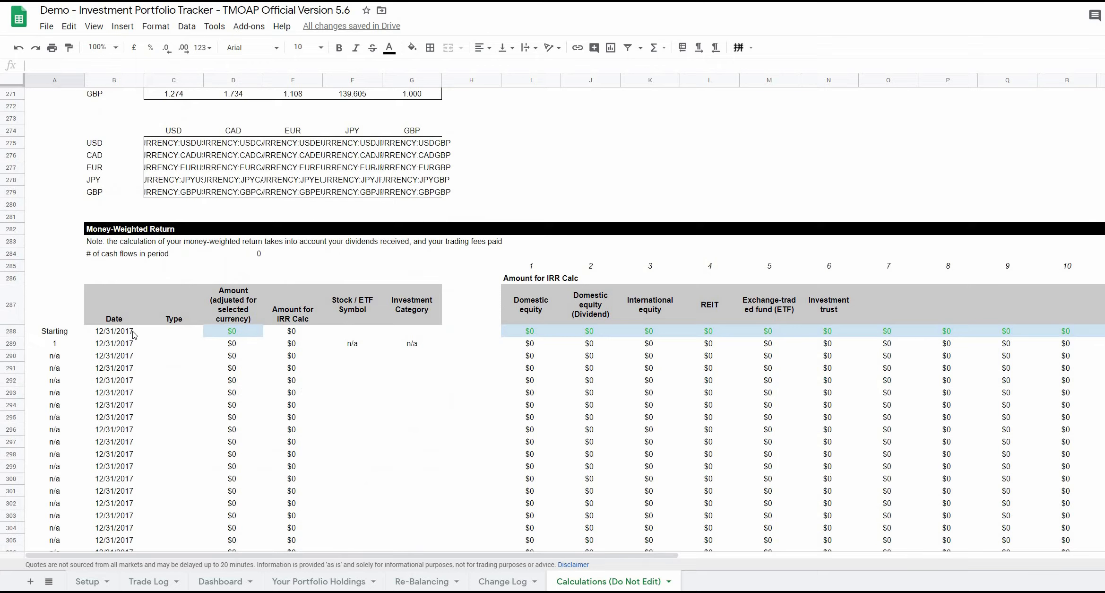
click(133, 334)
key(ctrl+shift+Down)
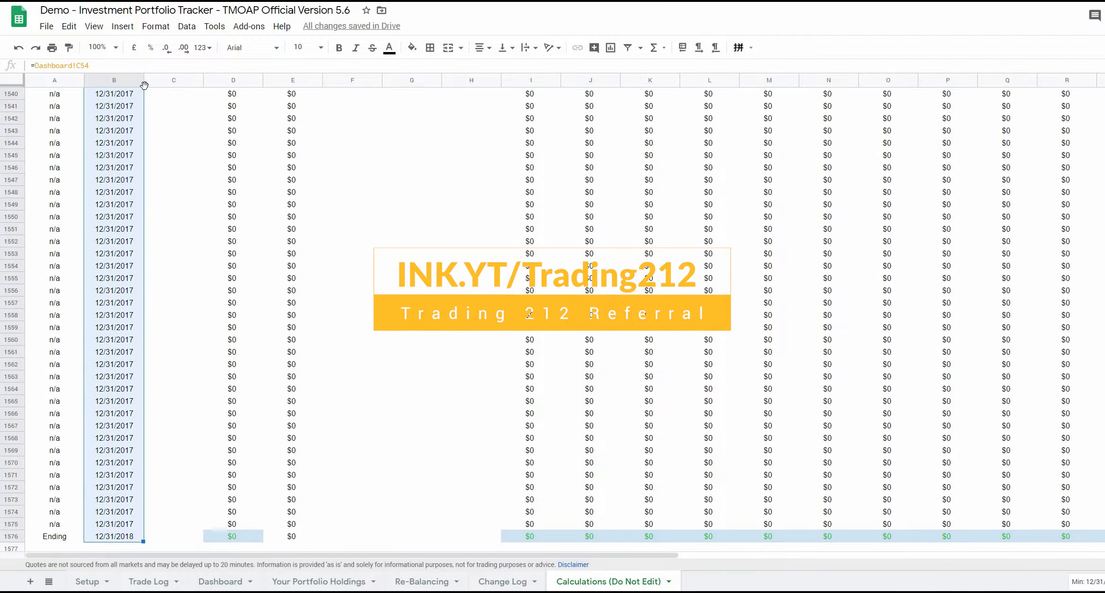
click(155, 26)
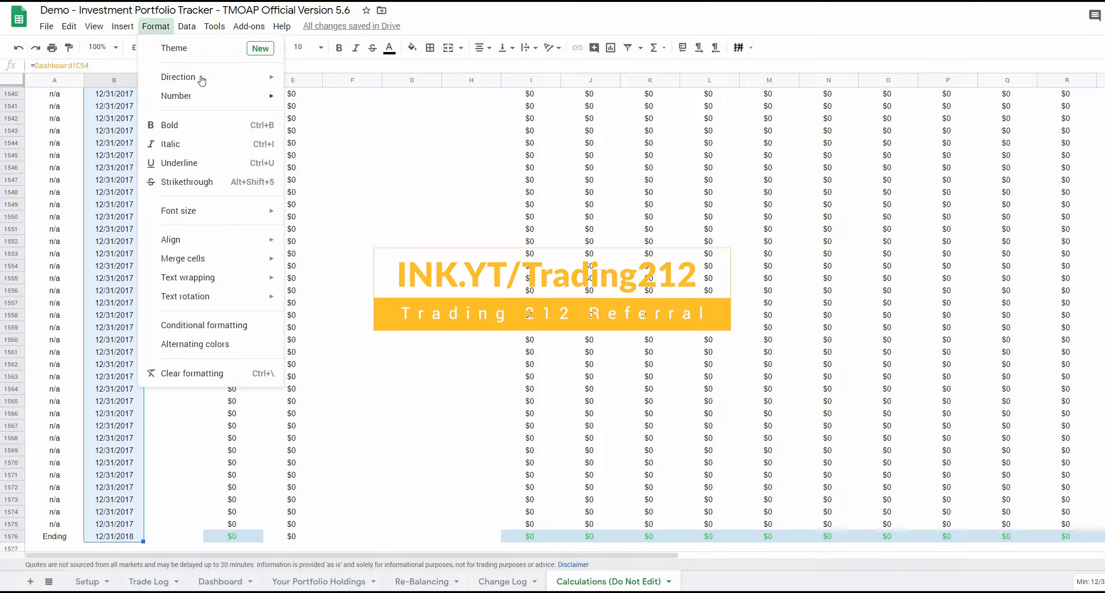
mouse_move(189, 96)
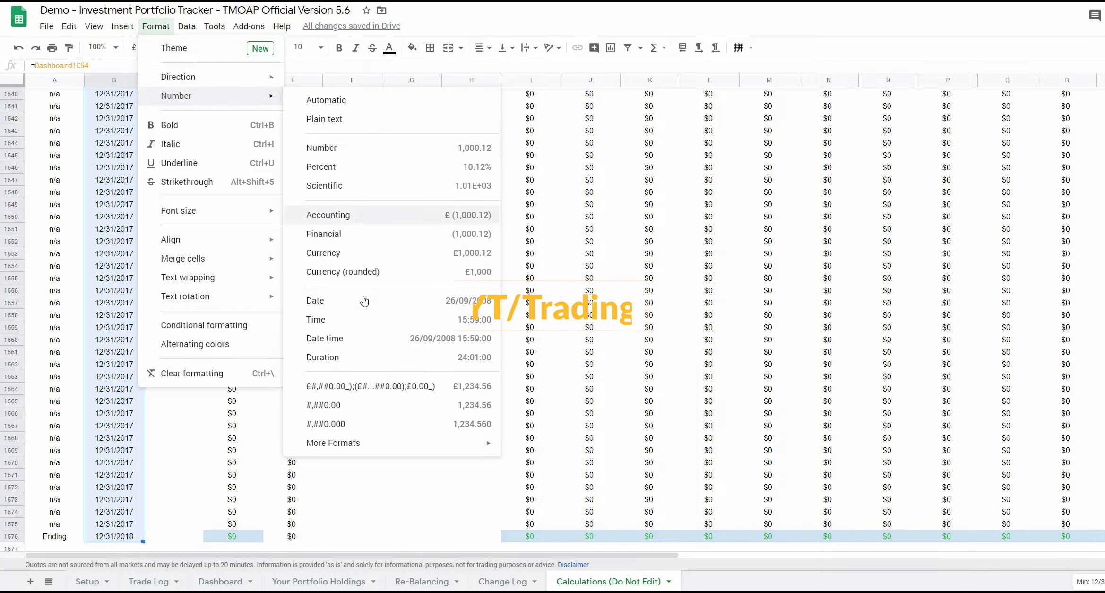
click(364, 301)
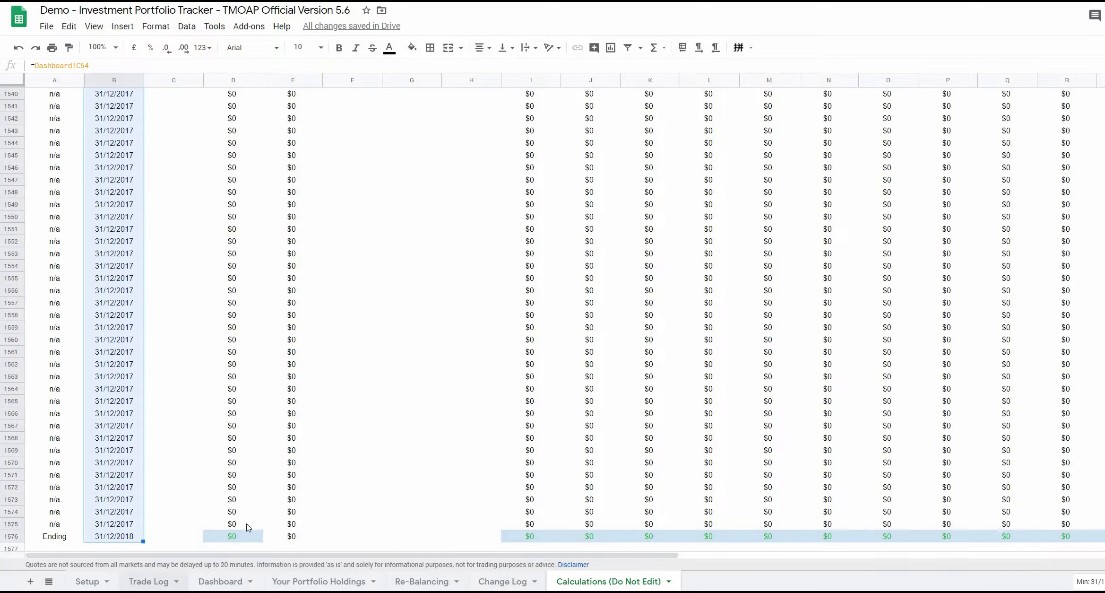
In the Dashboard heading formula in B7, change the date text format to "dd-mmm-yyyy"
click(148, 581)
click(89, 582)
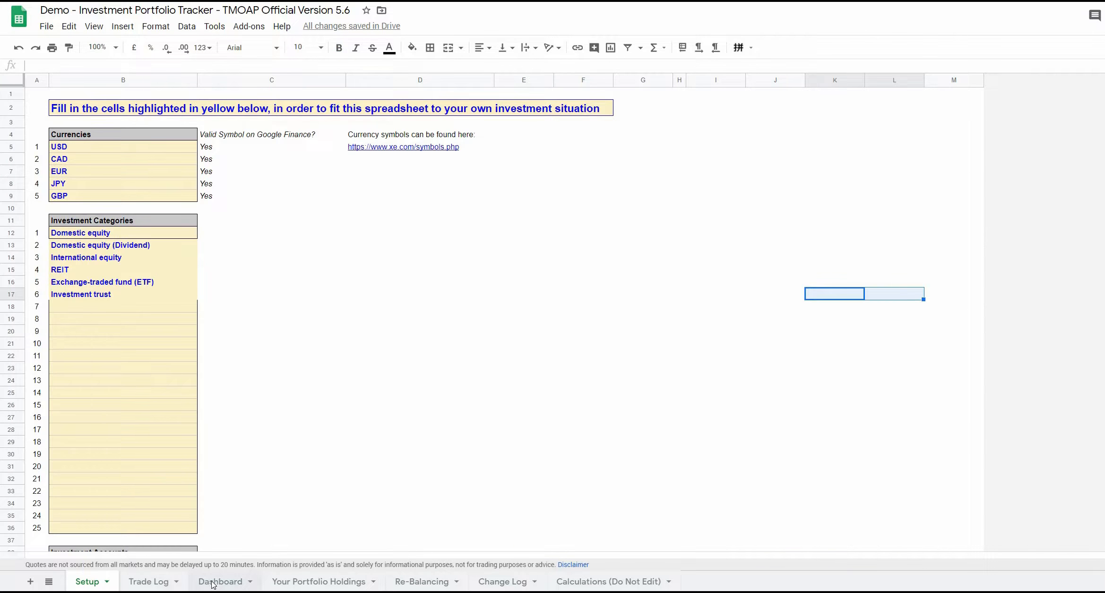
click(219, 582)
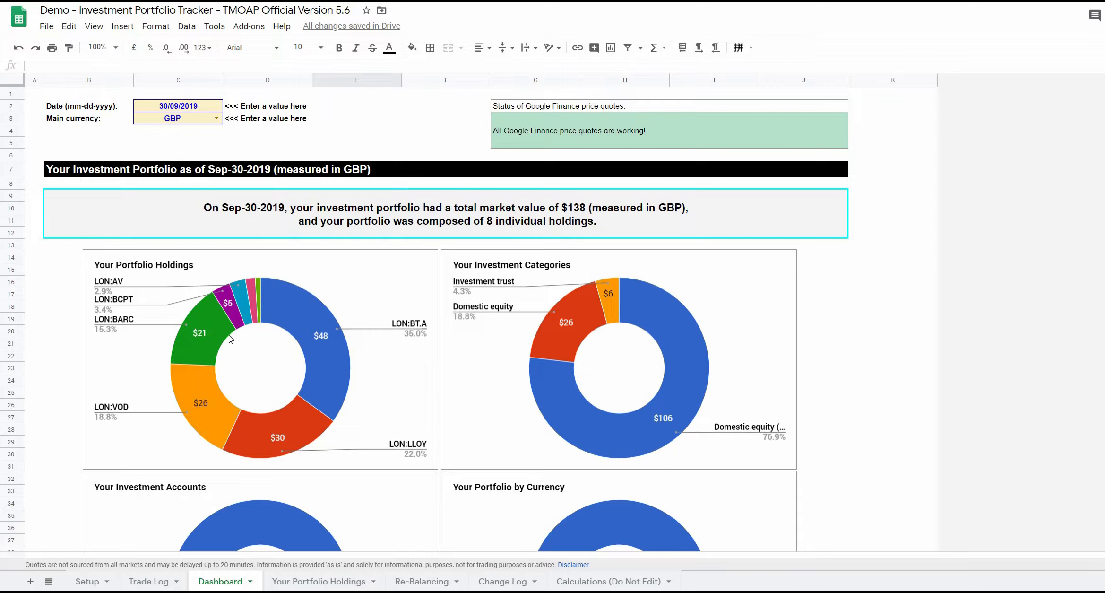
click(241, 171)
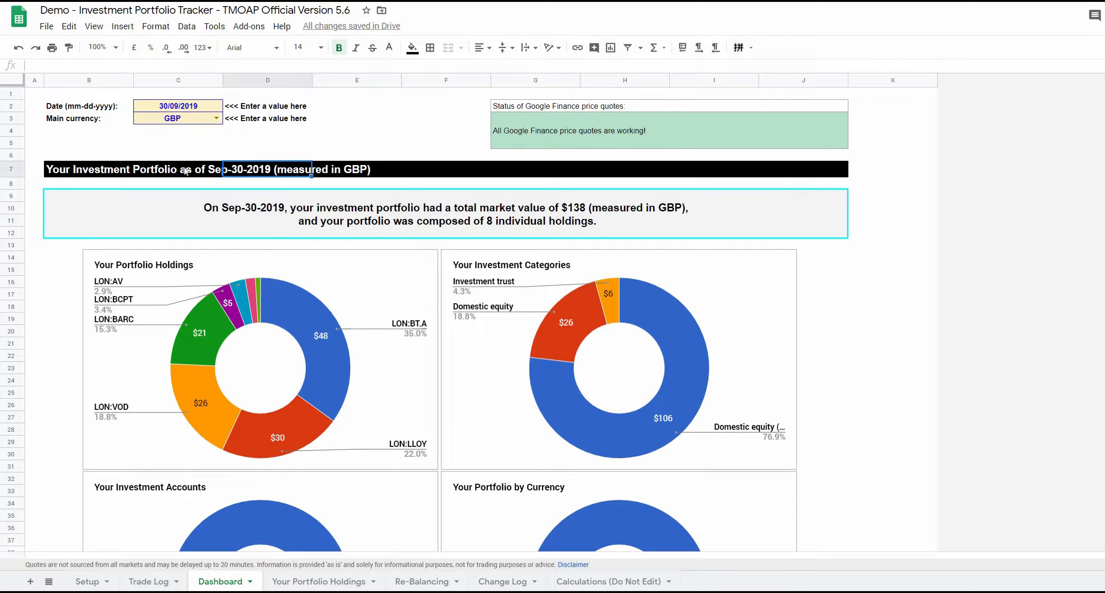
click(102, 172)
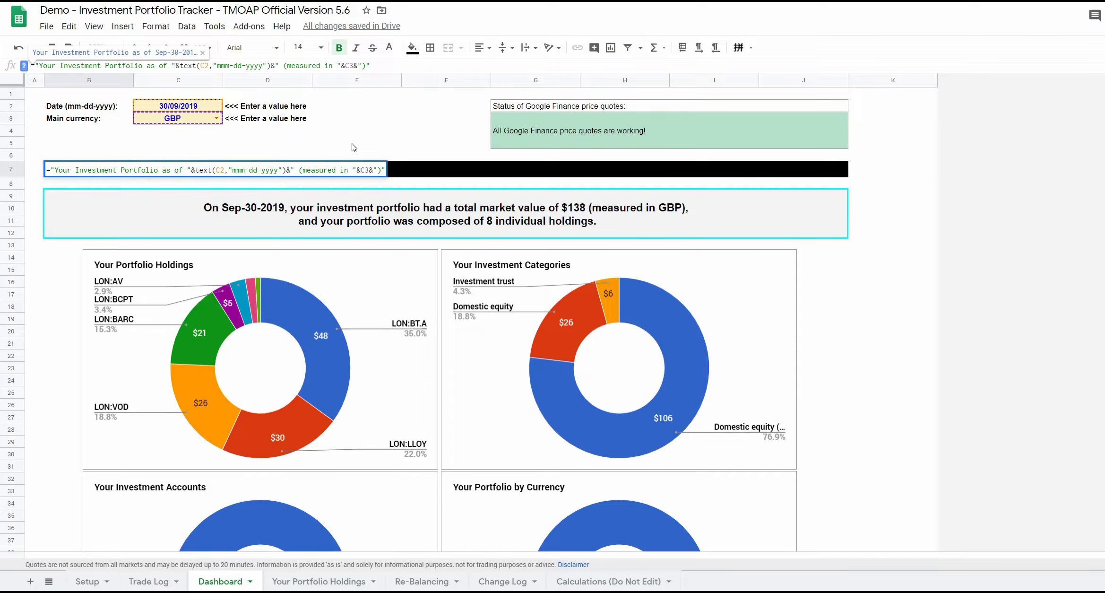
key(BackSpace)
key(BackSpace)
key(BackSpace)
key(Delete)
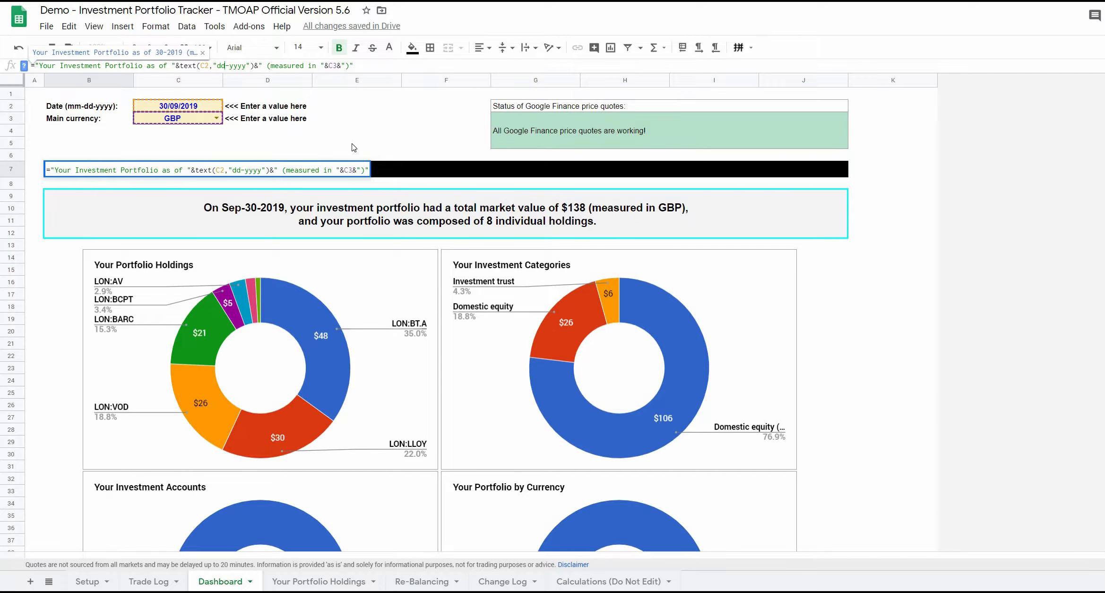
text(-mmm-)
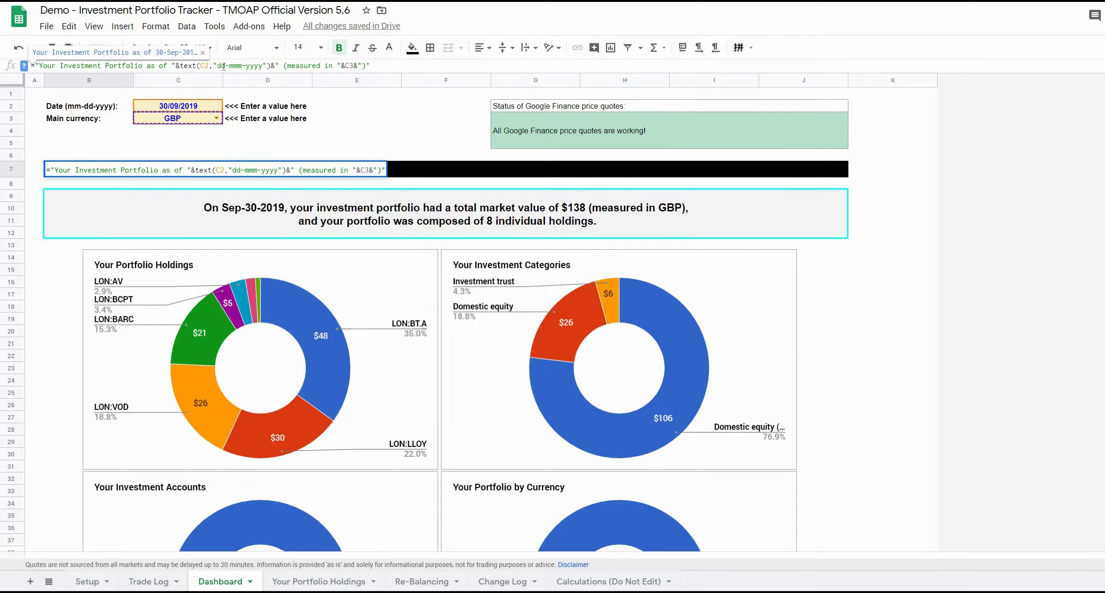
click(303, 66)
key(Return)
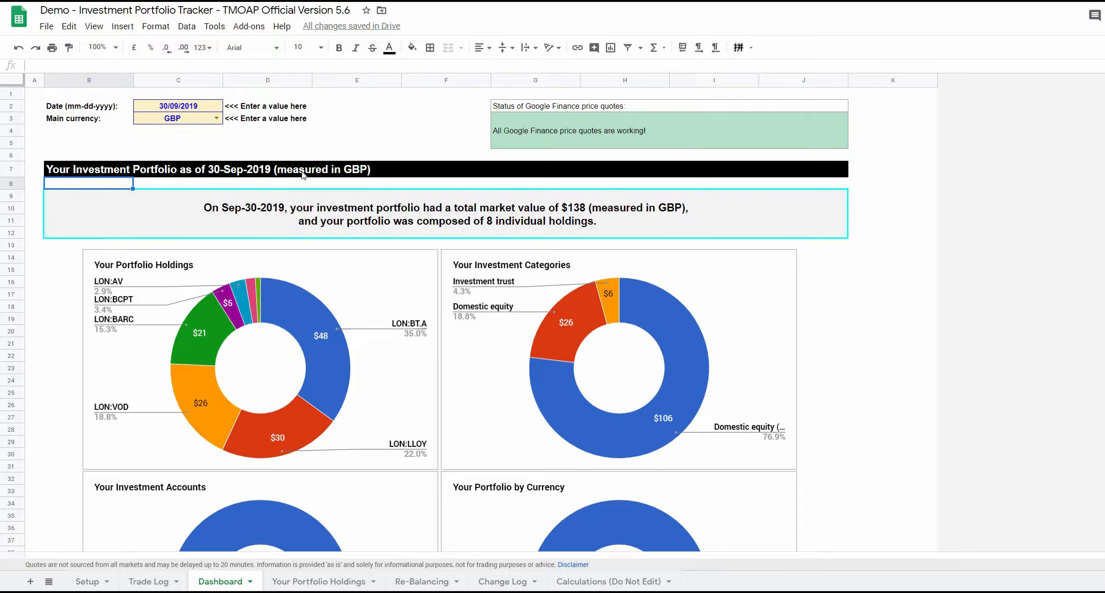
Set the portfolio date in C2 of the Dashboard sheet to 04/04/2020
double_click(187, 109)
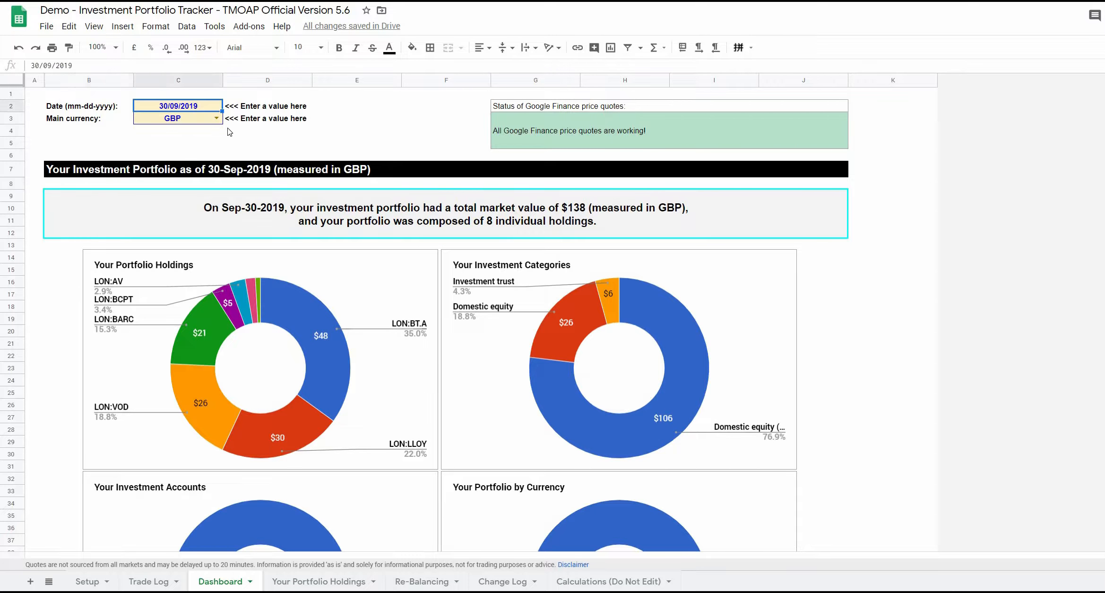
click(221, 124)
click(221, 125)
click(223, 125)
click(222, 125)
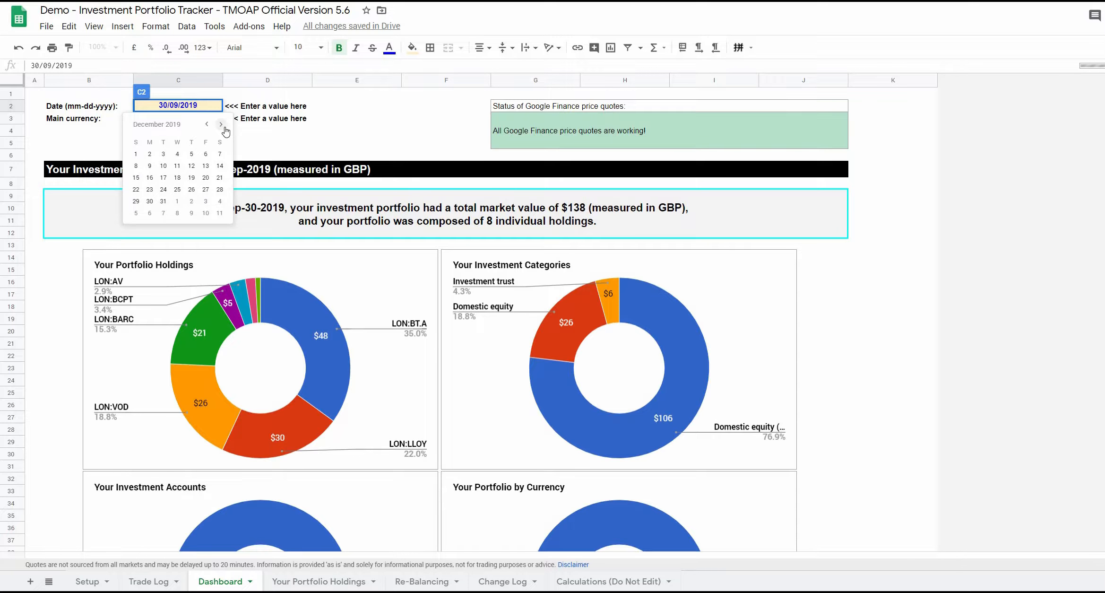
click(223, 125)
click(223, 125)
click(222, 125)
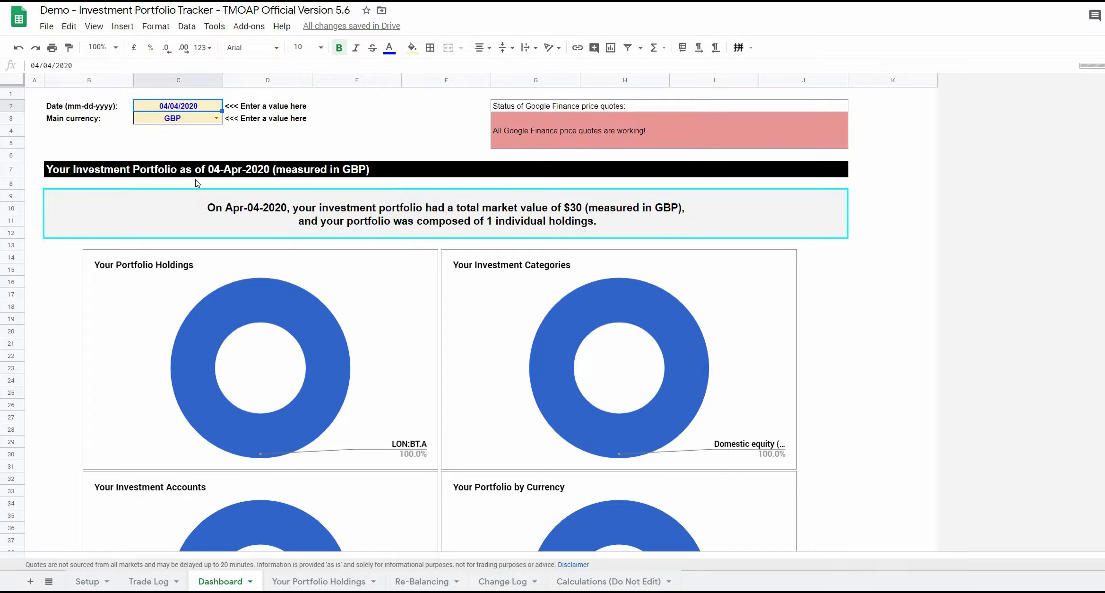
click(309, 175)
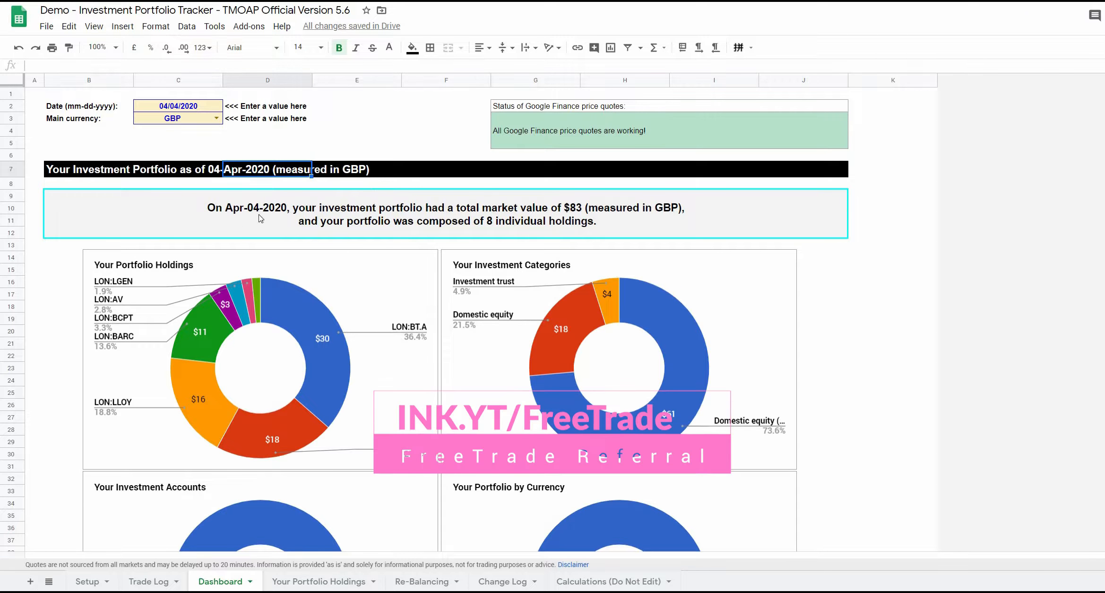
Enlarge the formula bar to show the summary box's full formula, and view the main currency options in C3
click(498, 217)
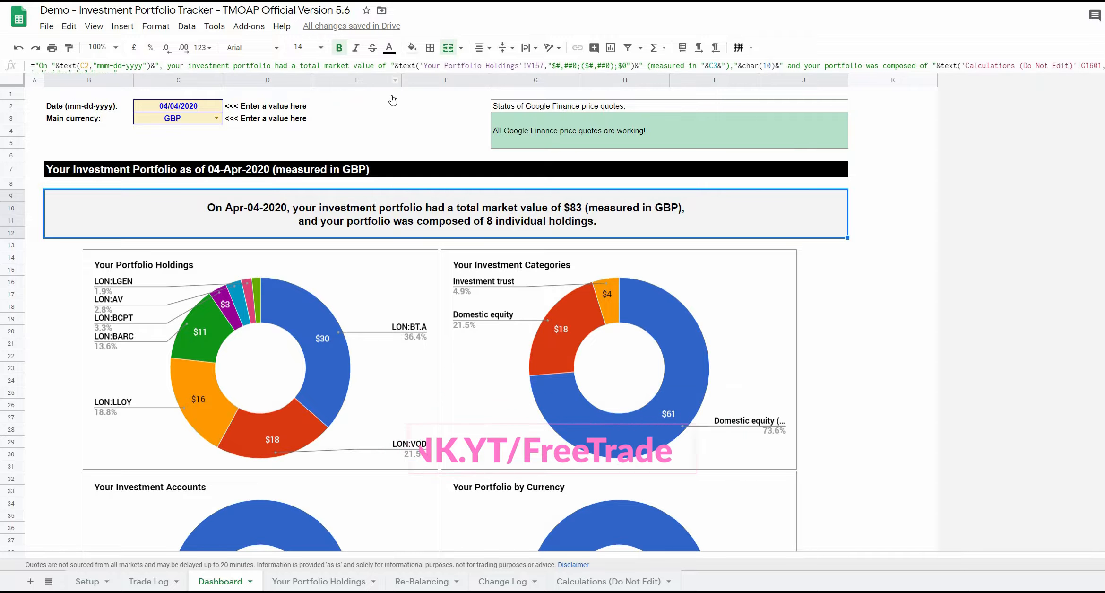
drag(390, 75, 392, 119)
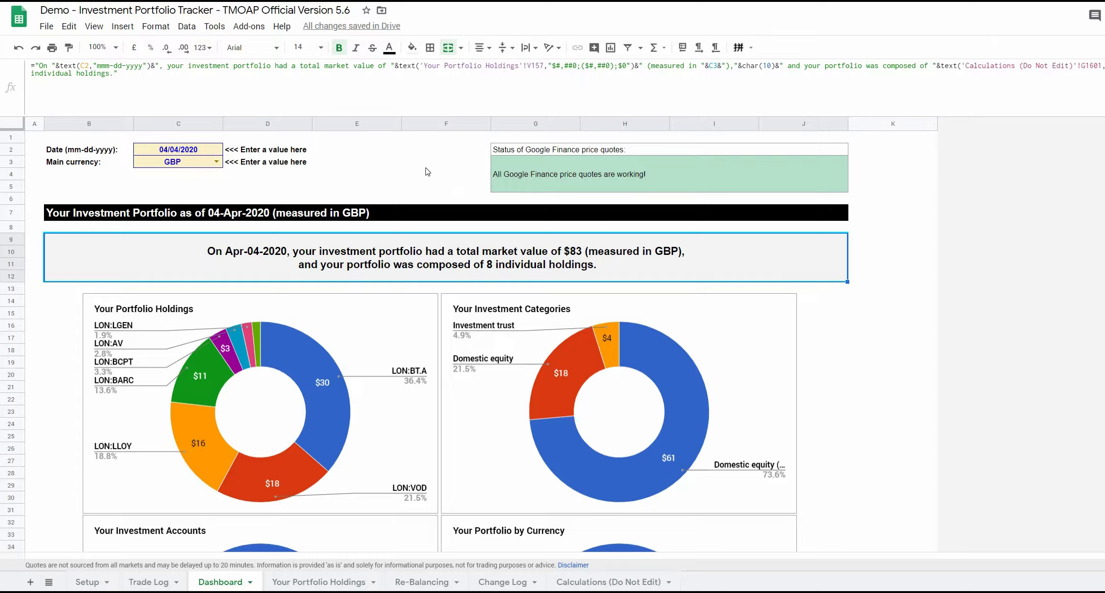
click(467, 140)
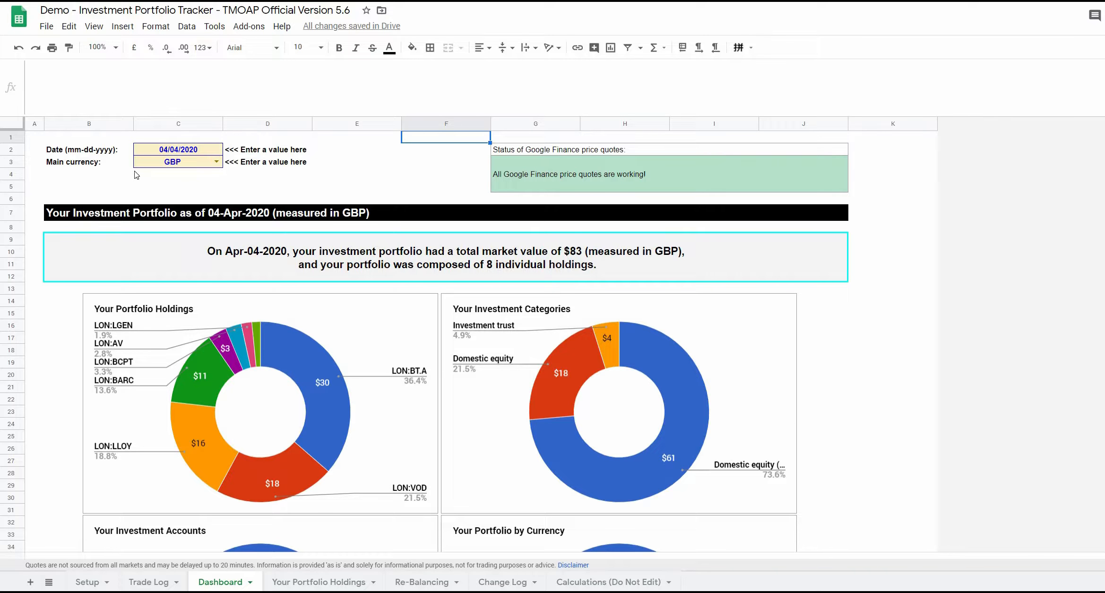
click(200, 165)
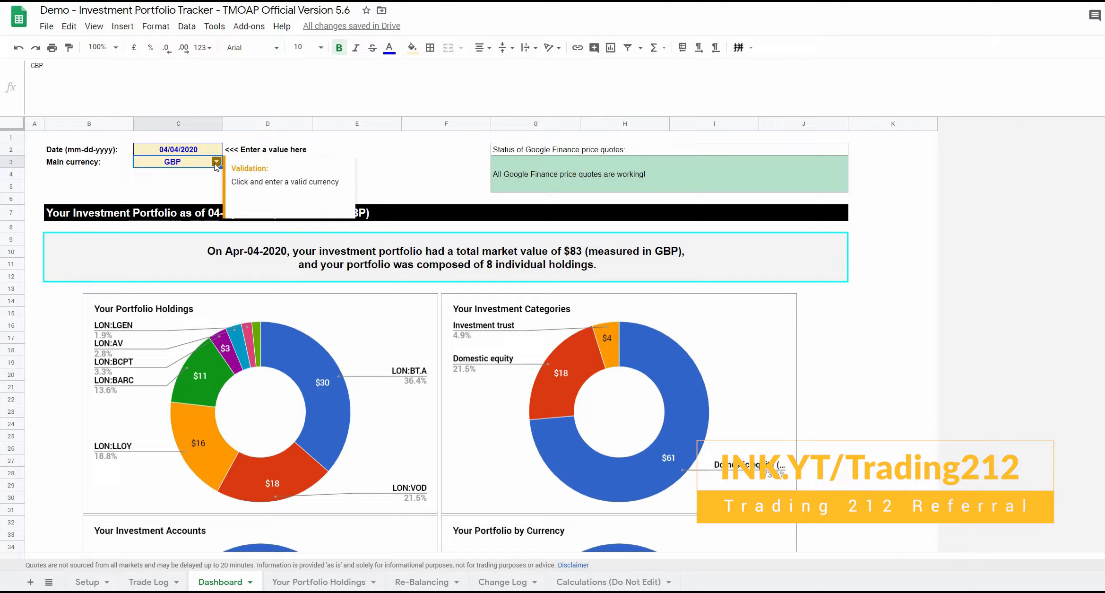
click(216, 162)
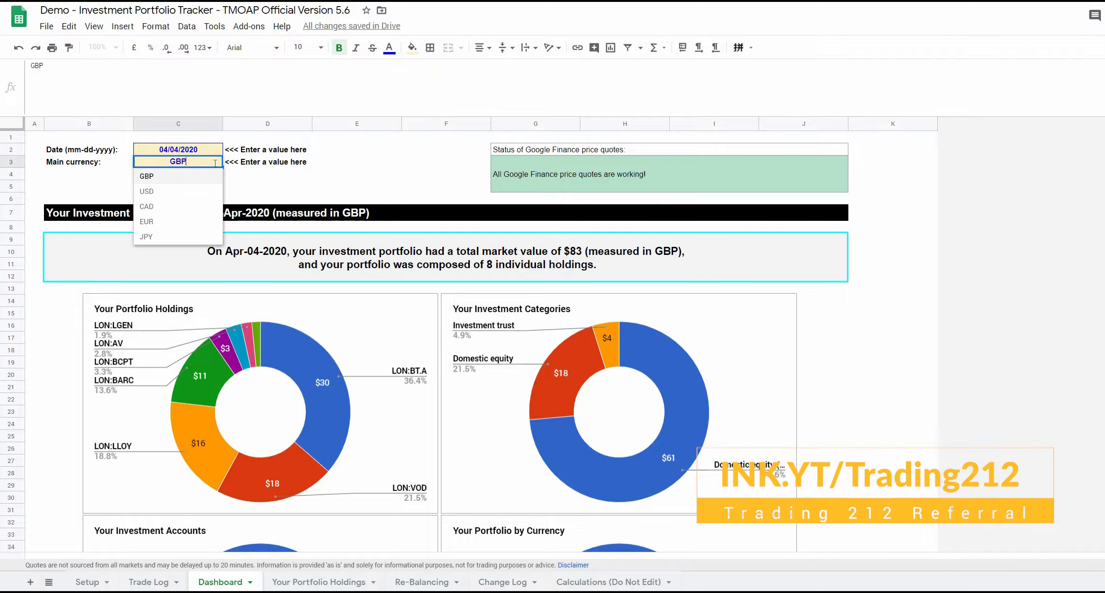
click(267, 174)
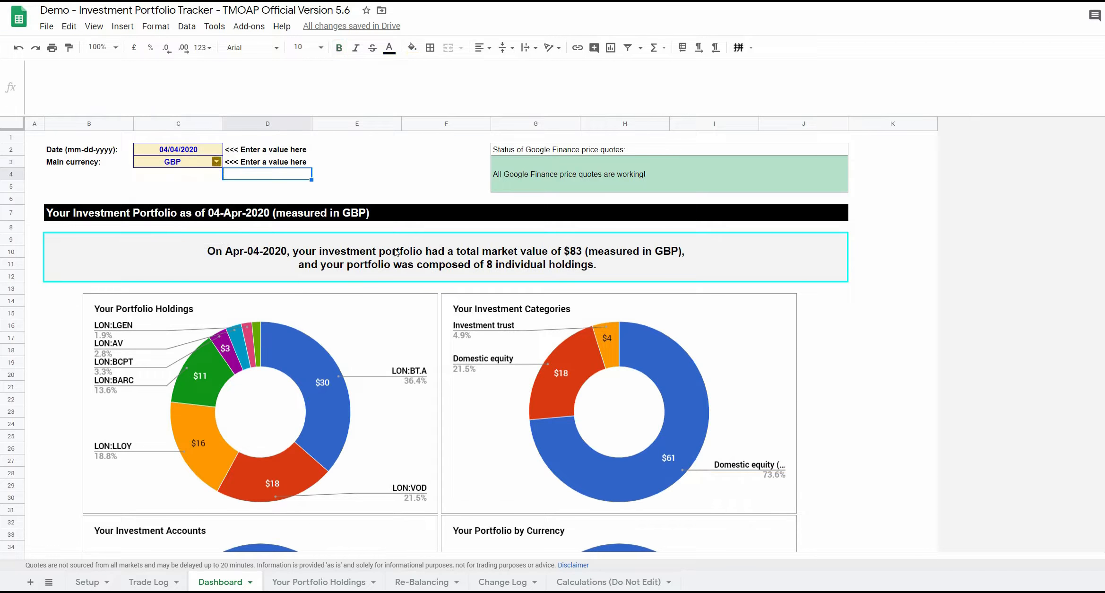
click(563, 254)
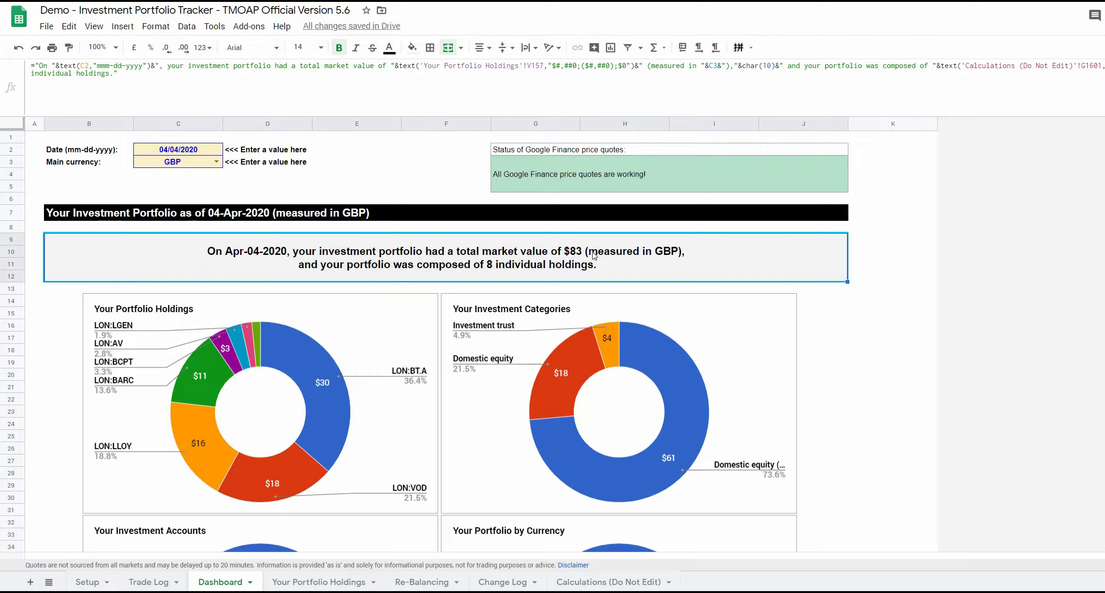
Try USD and CAD as the main currency in C3, and return it to GBP
click(218, 163)
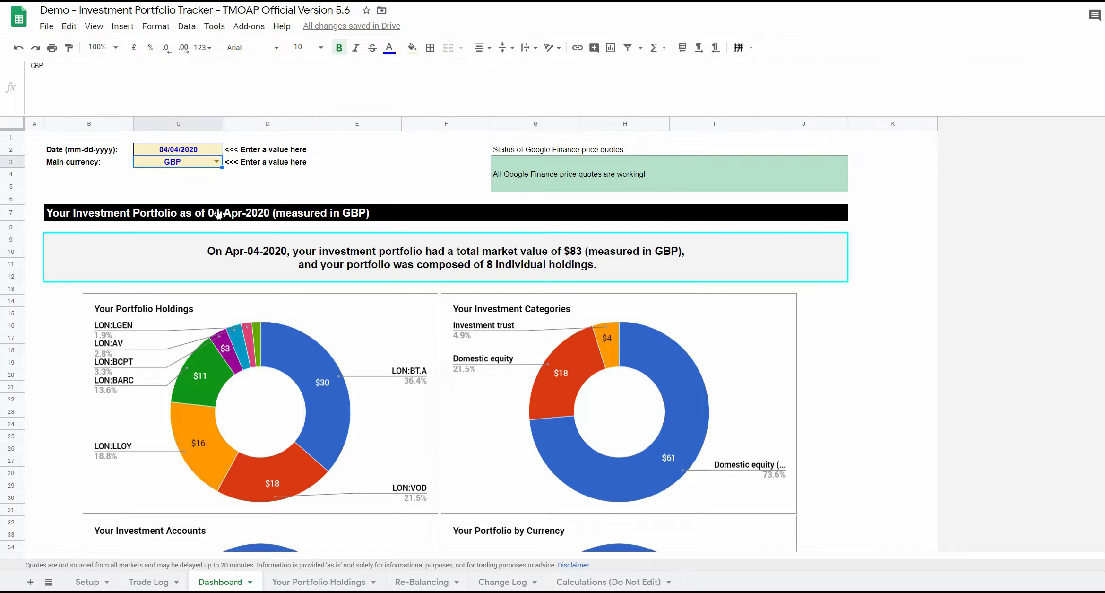
click(199, 192)
click(436, 166)
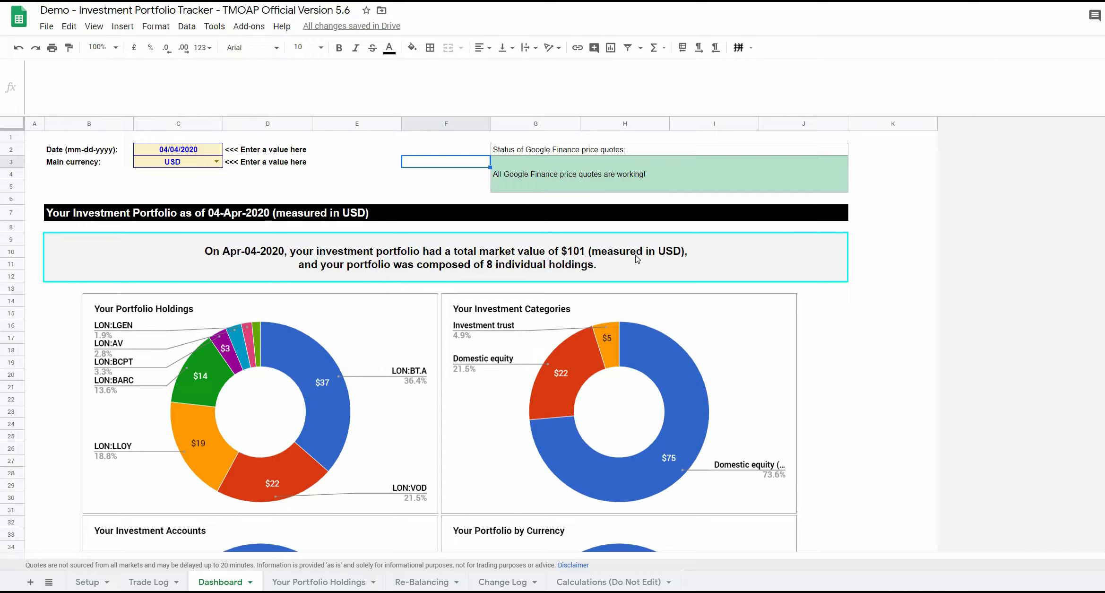
click(216, 162)
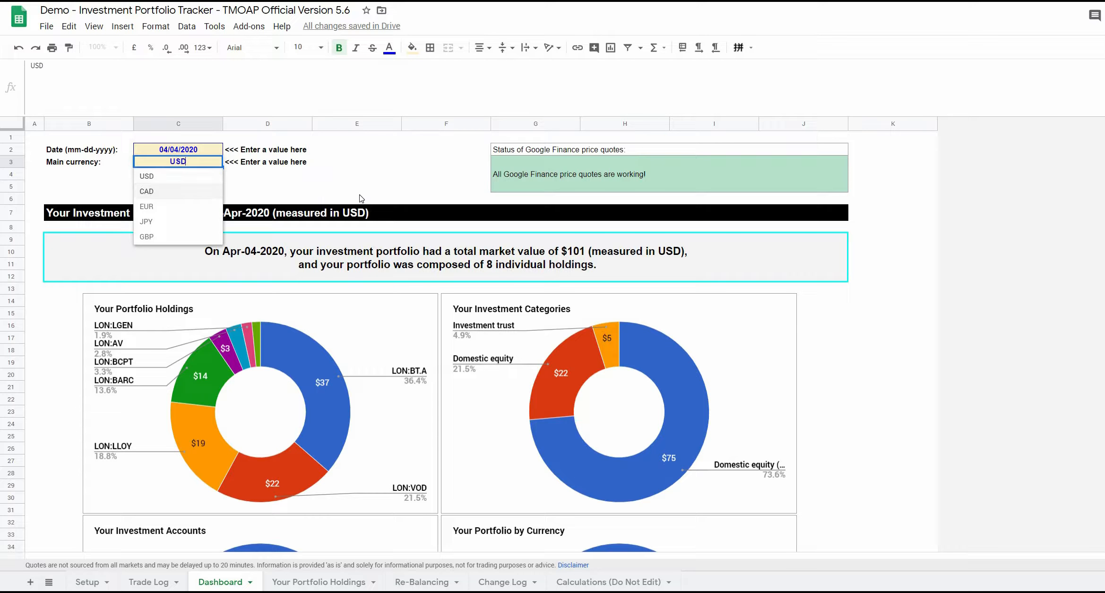
click(202, 191)
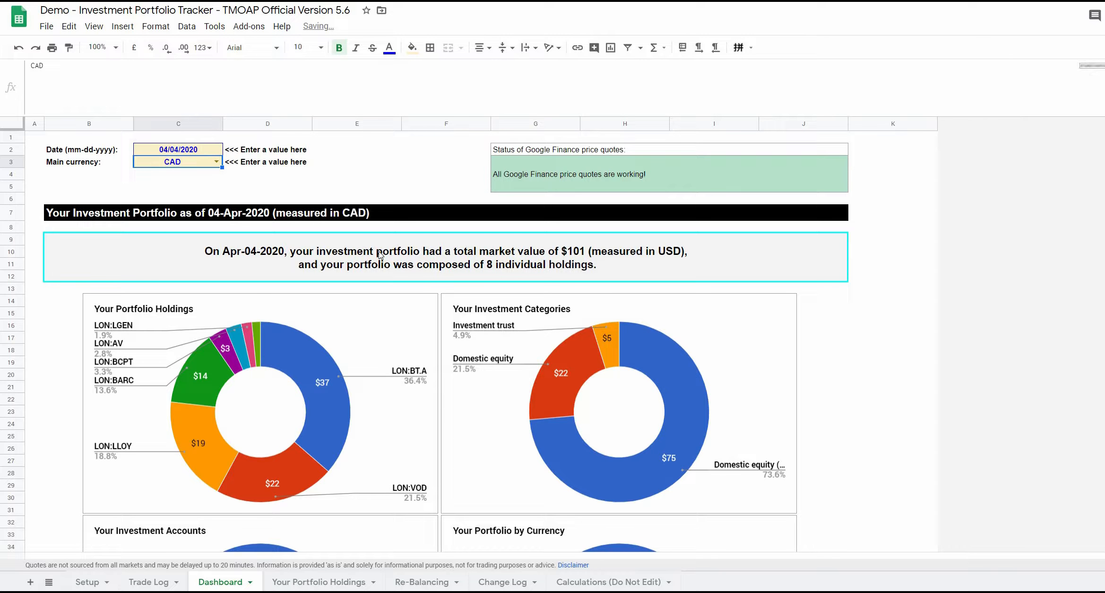
click(216, 162)
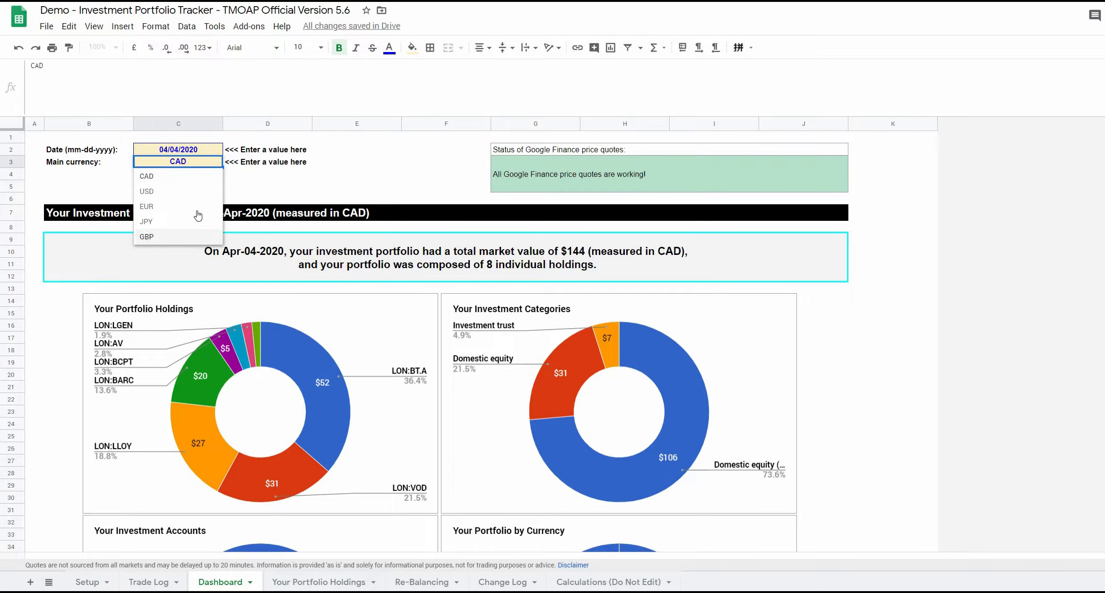
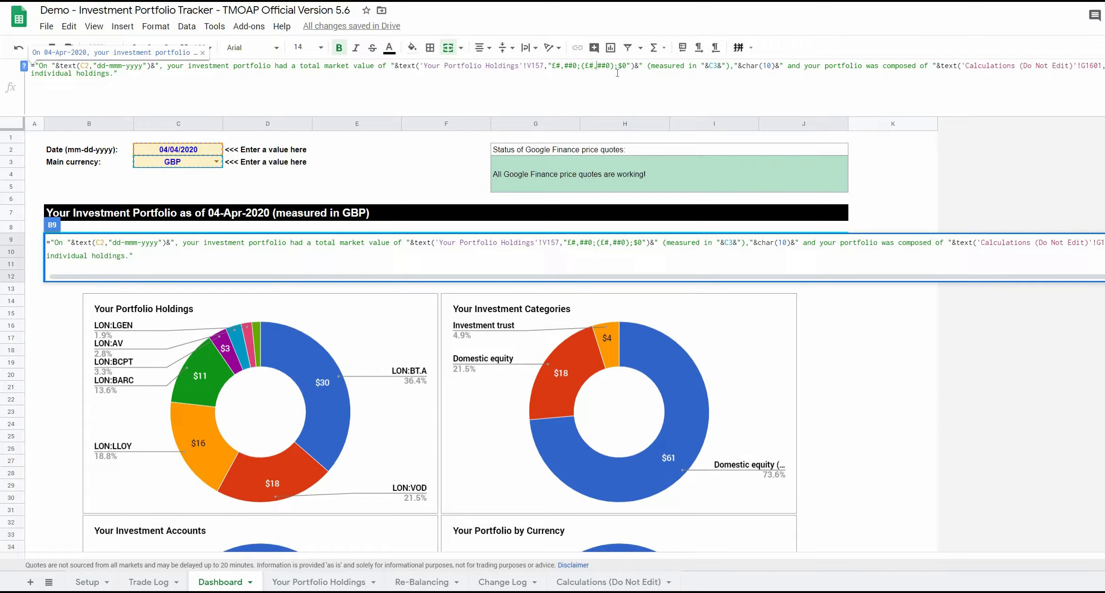
In the Dashboard summary formula in B9, change the zero section of the portfolio value's number format to £0
key(BackSpace)
text(£)
key(Return)
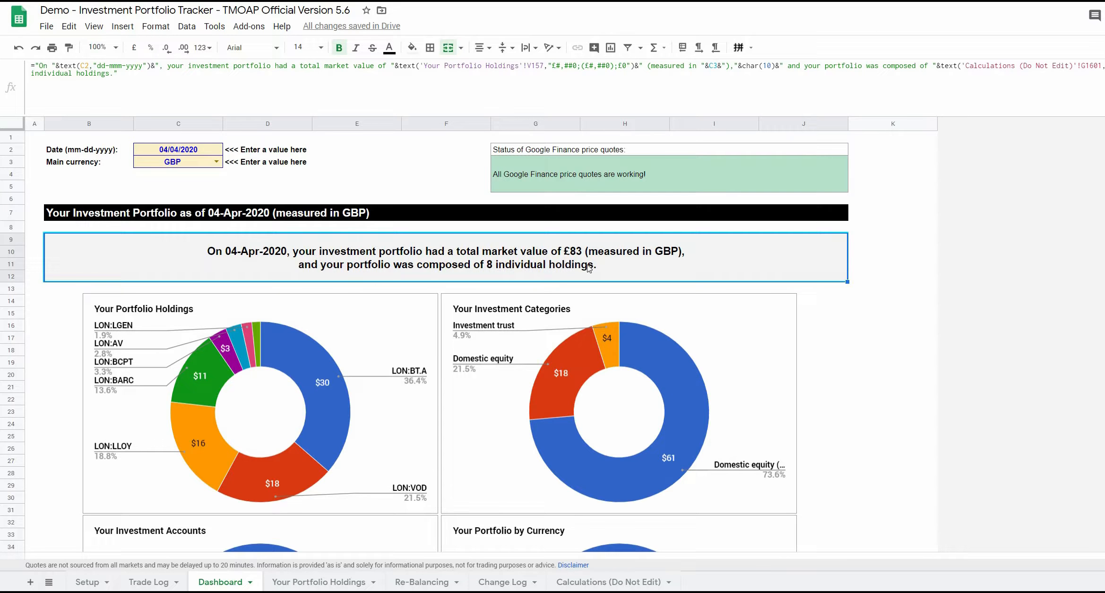
Examine the Dashboard's charts and performance figures for currency symbols, including the source of the portfolio starting value in C76
scroll(591, 268, down, 15)
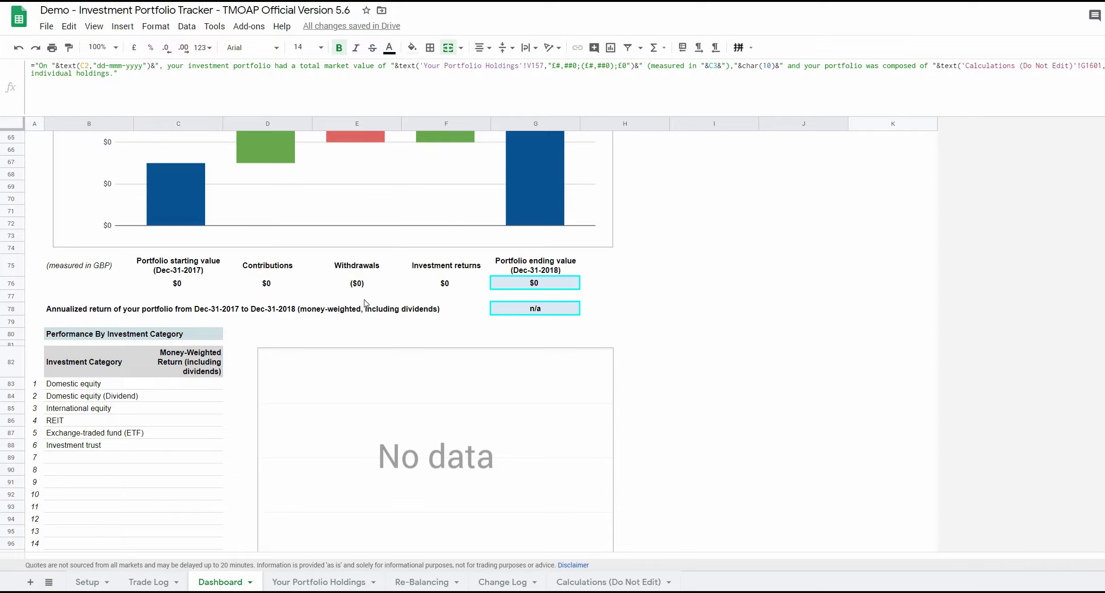
click(169, 287)
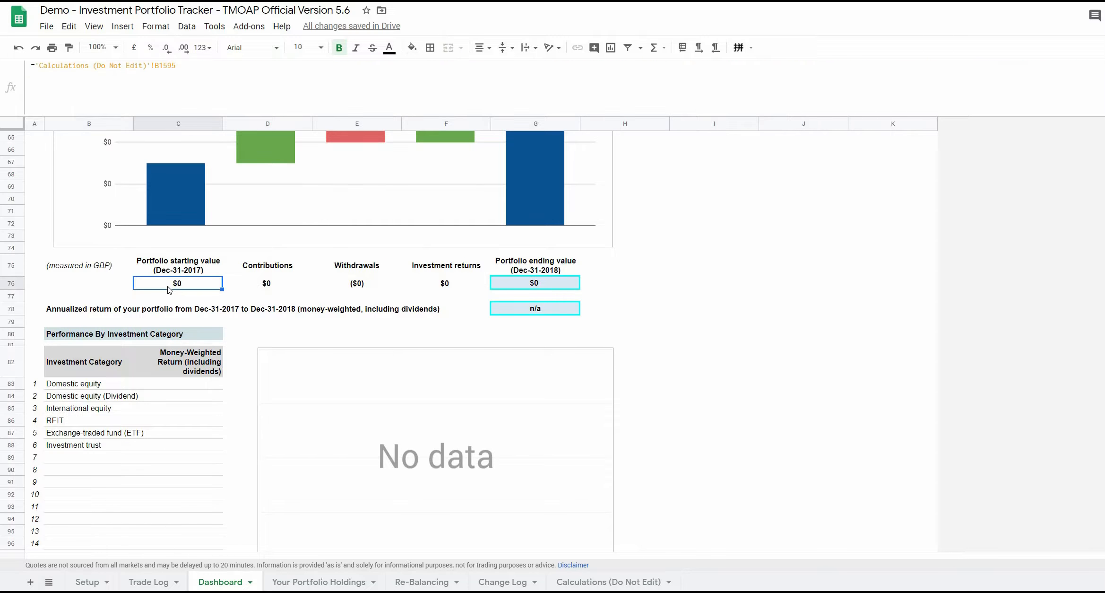
scroll(277, 284, up, 15)
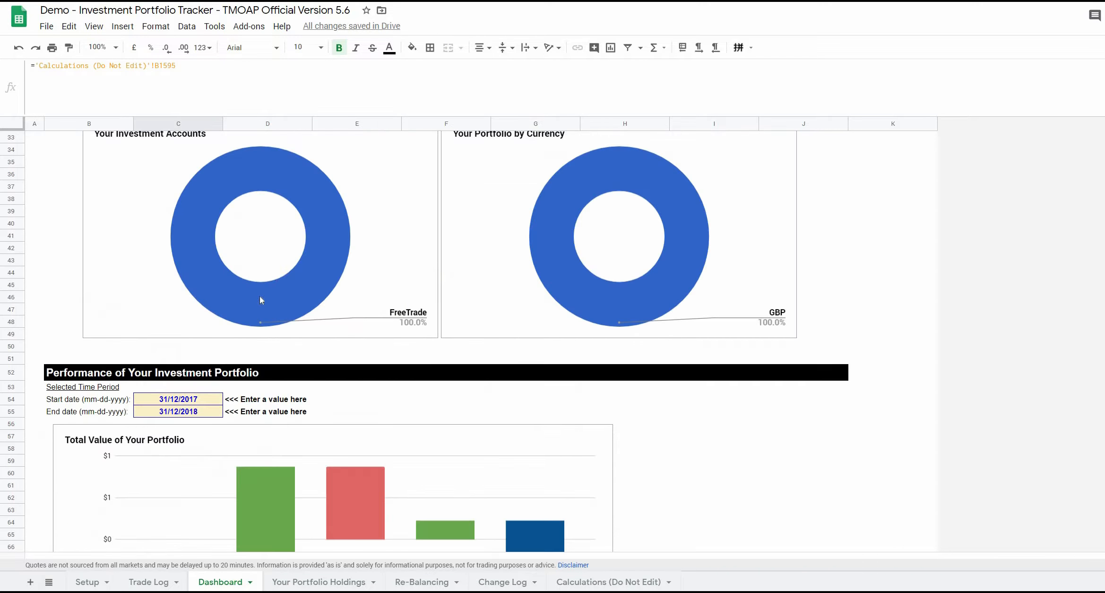
click(533, 349)
scroll(533, 349, down, 5)
click(533, 349)
click(383, 351)
Open the Calculations (Do Not Edit) sheet and examine its money-weighted return and investment account tables for currency symbols
click(584, 585)
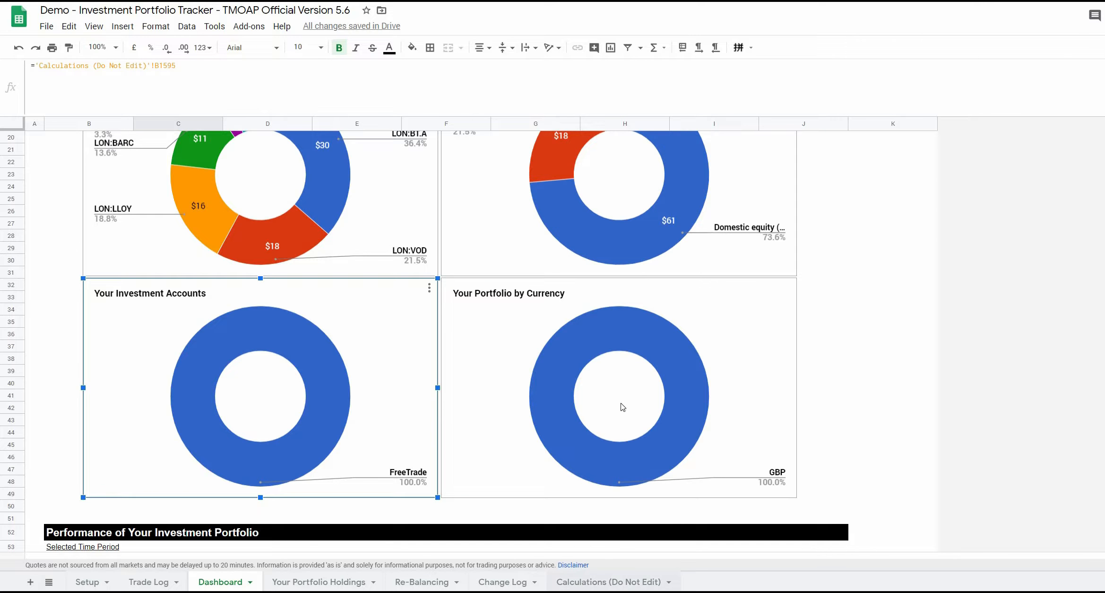
scroll(155, 261, up, 10)
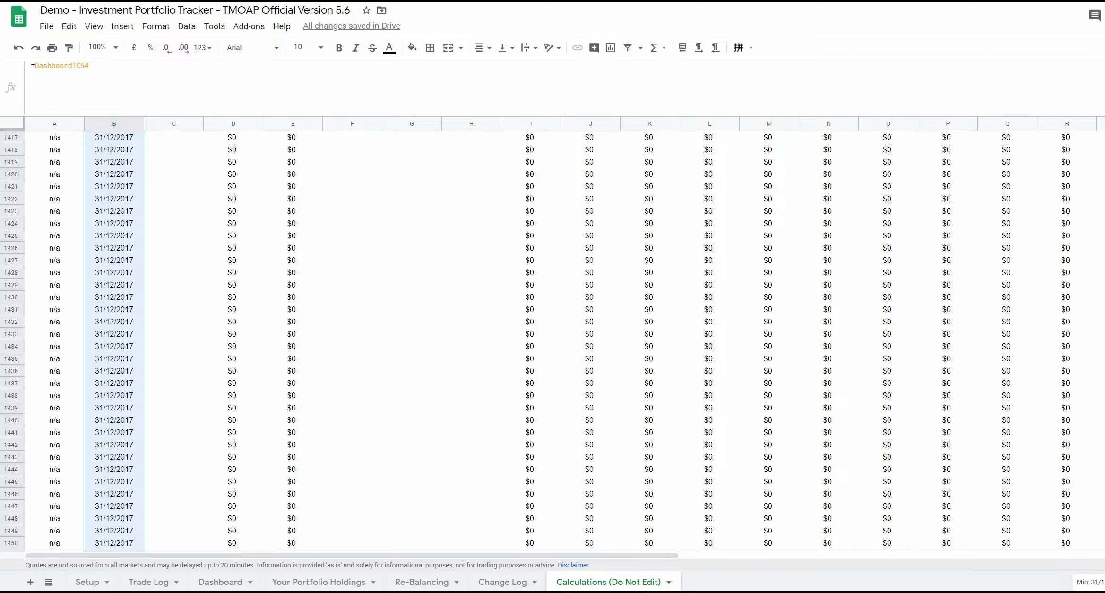
click(305, 299)
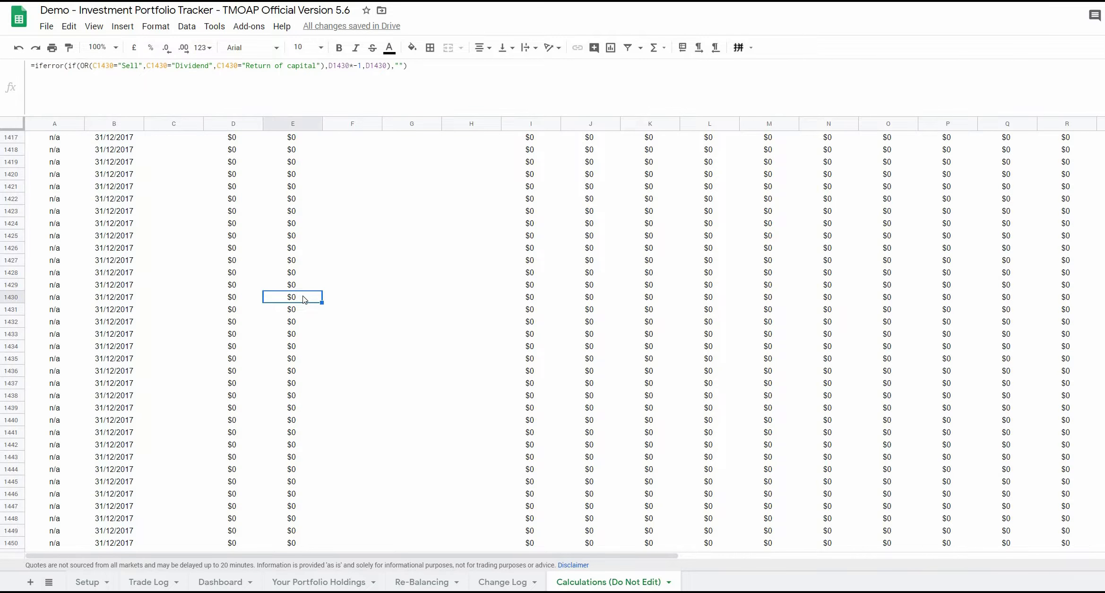
key(ctrl+shift+Up)
scroll(305, 299, up, 10)
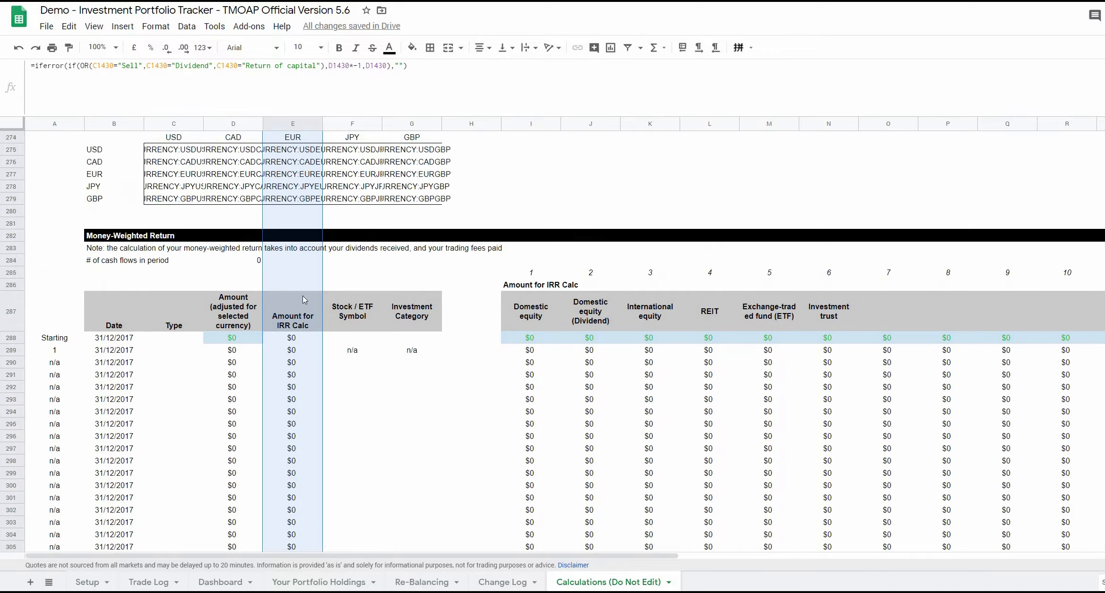
scroll(305, 299, up, 20)
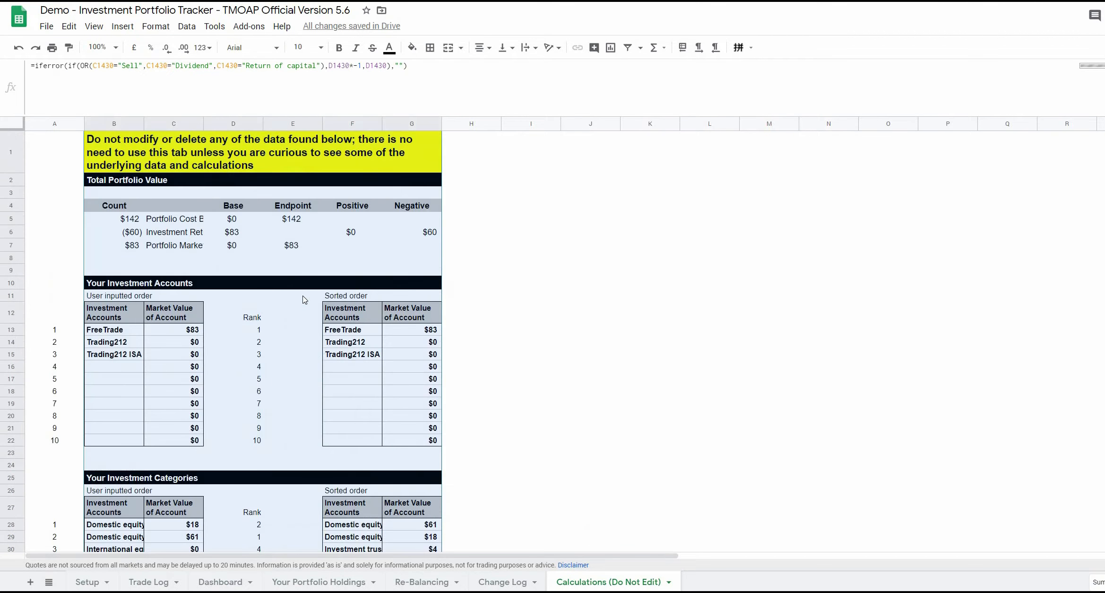
click(523, 258)
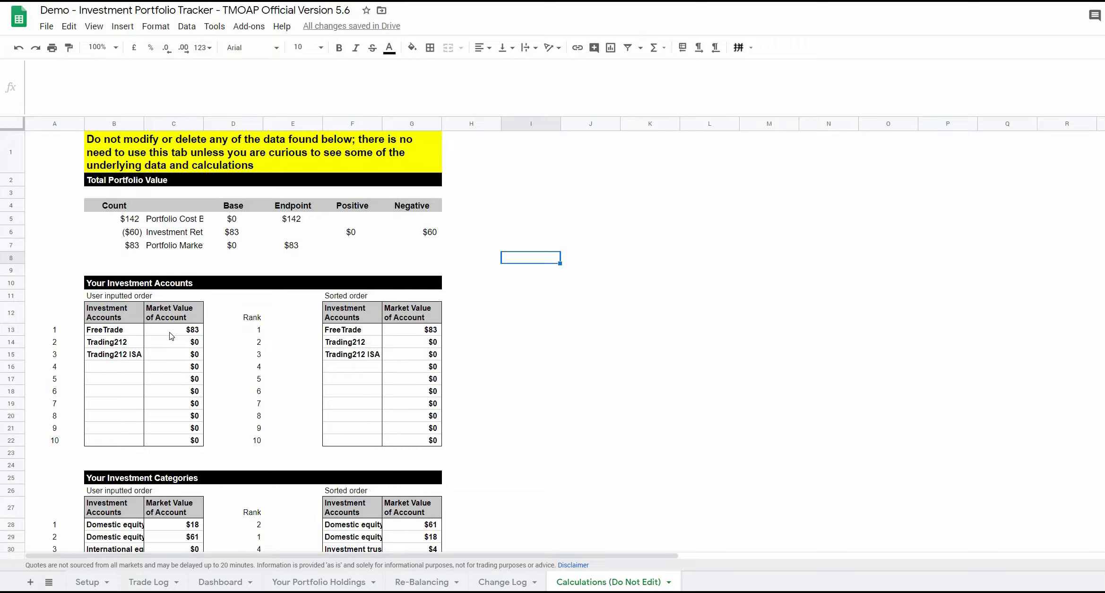
Apply the custom number format £#,##0_);(£#,##0);£0_) to the user-ordered investment account values in C13:C22
drag(172, 336, 169, 443)
click(163, 28)
mouse_move(216, 103)
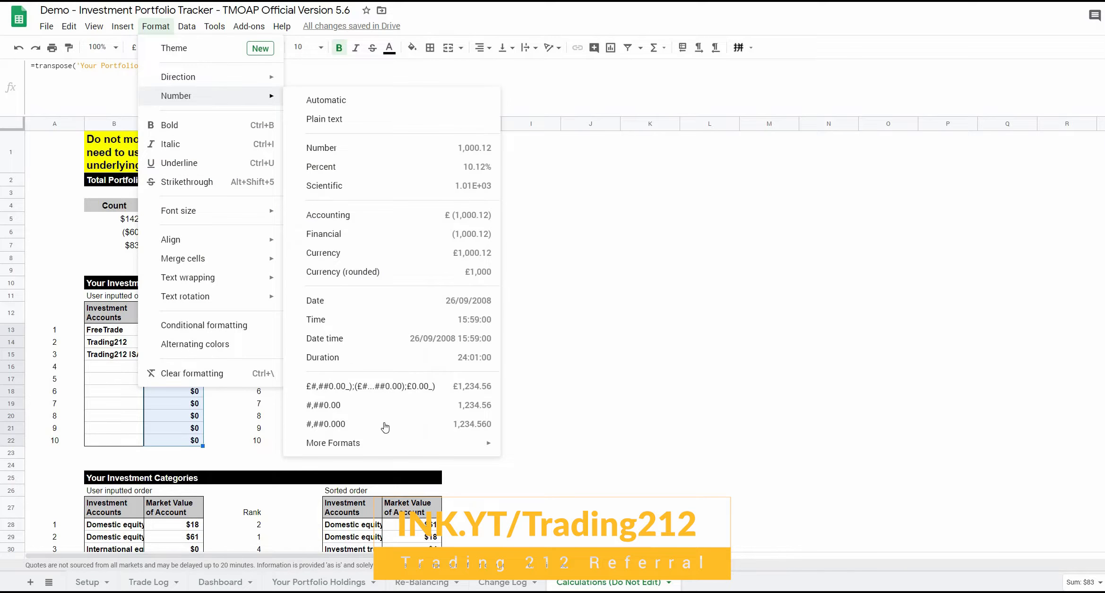
mouse_move(473, 442)
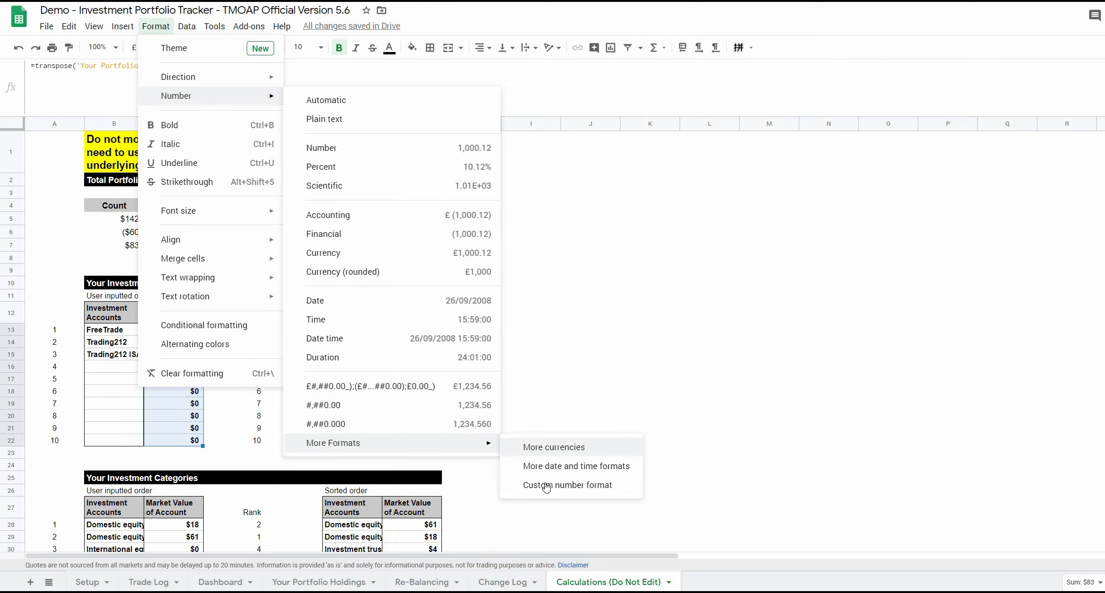
click(546, 486)
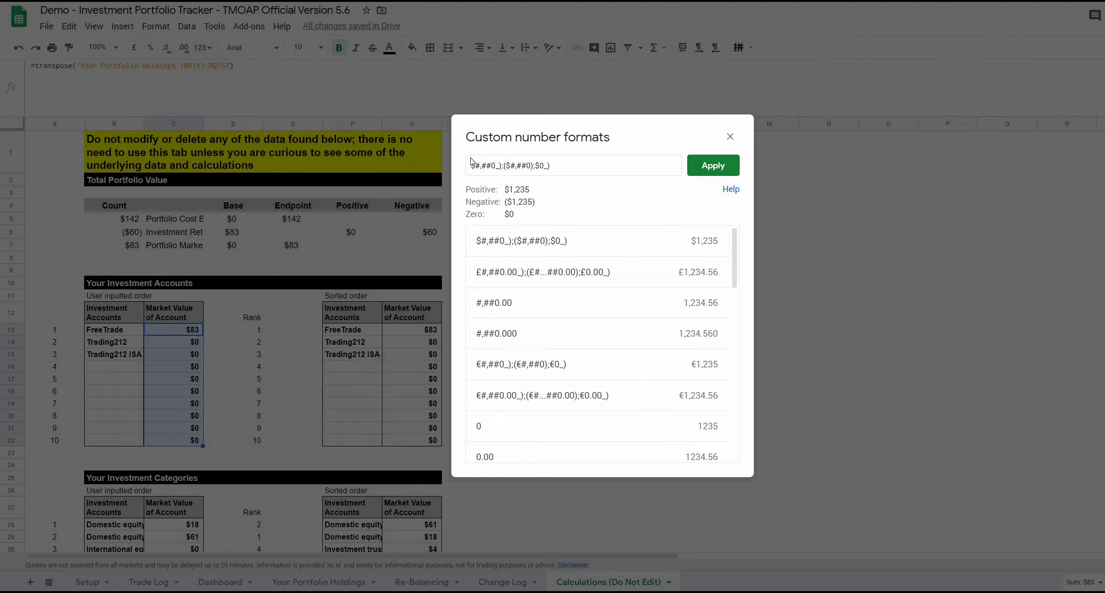
key(BackSpace)
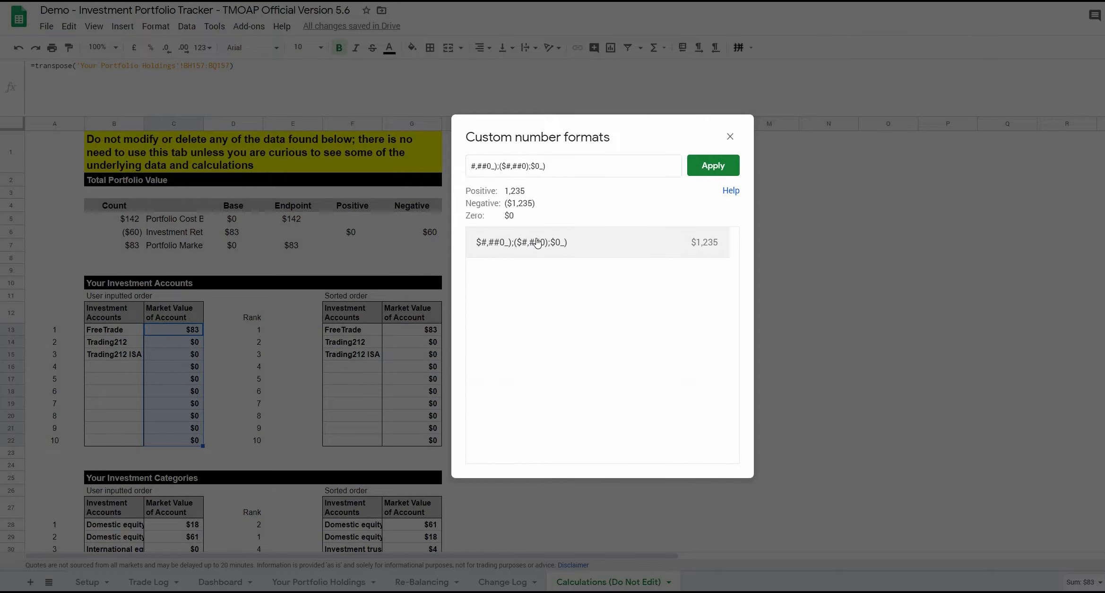
text(£)
key(Delete)
text(£)
key(Delete)
text(£)
key(Return)
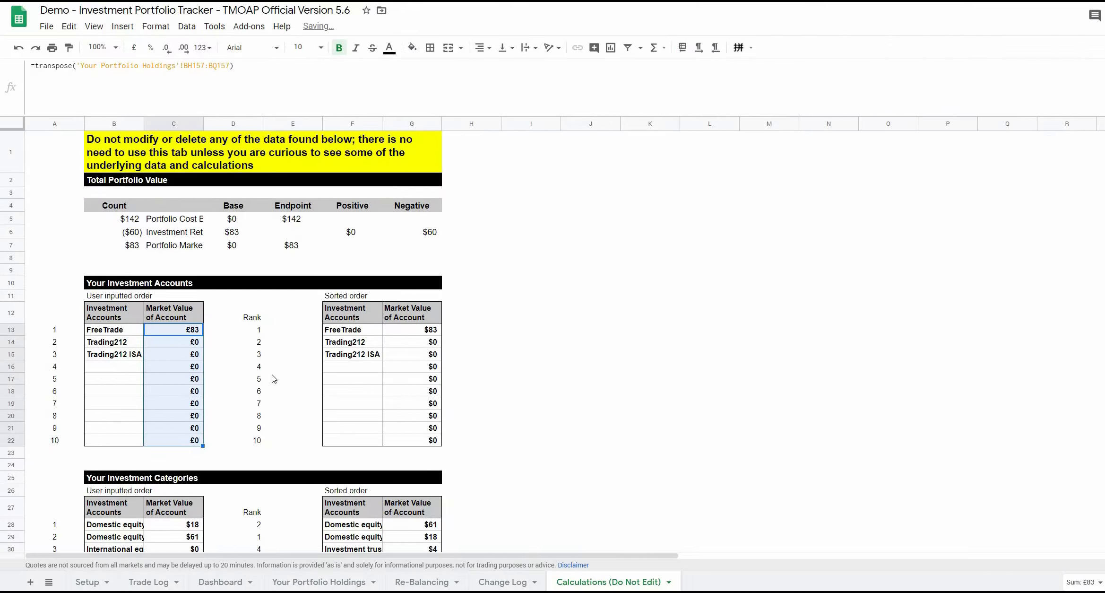
Repeat the pound number format on the sorted investment account values in G13:G22
click(290, 378)
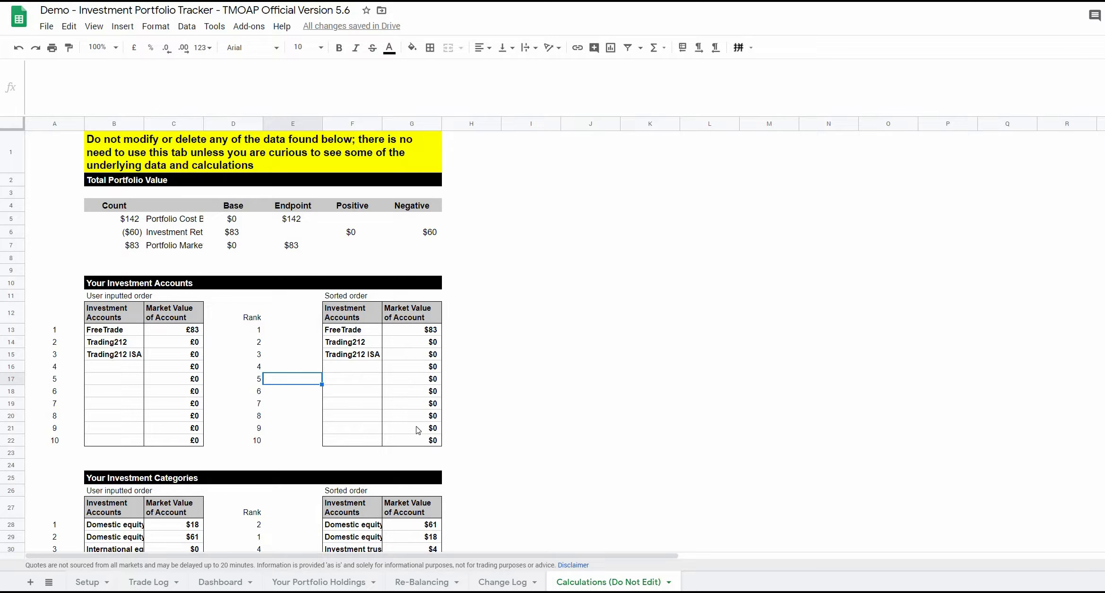
drag(427, 334, 419, 439)
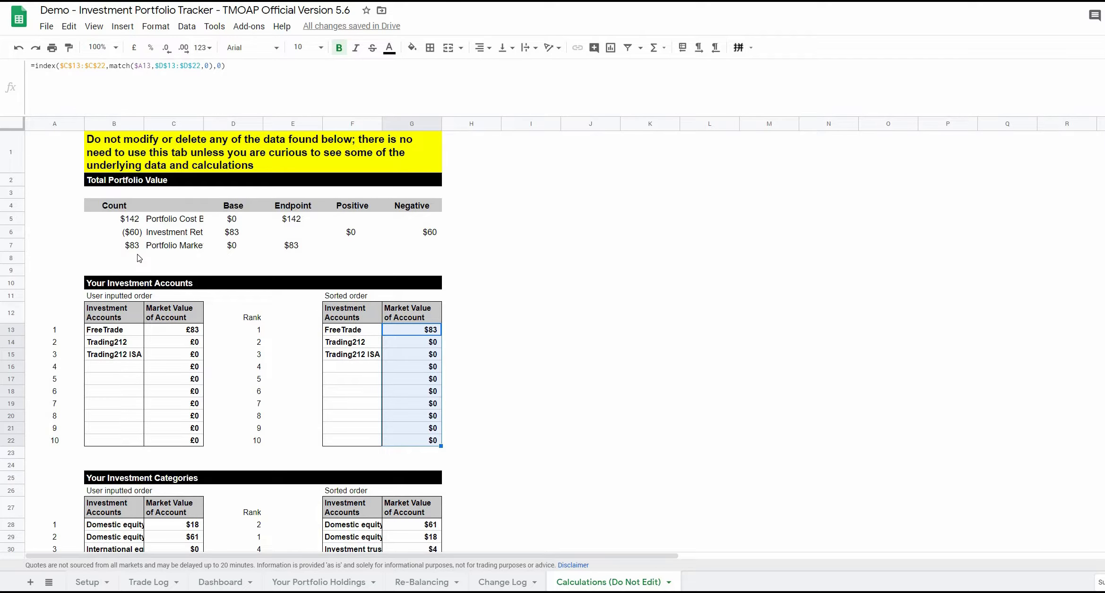
key(ctrl+y)
Apply the same pound format to the user-ordered investment category values in C28:C52
scroll(291, 352, down, 4)
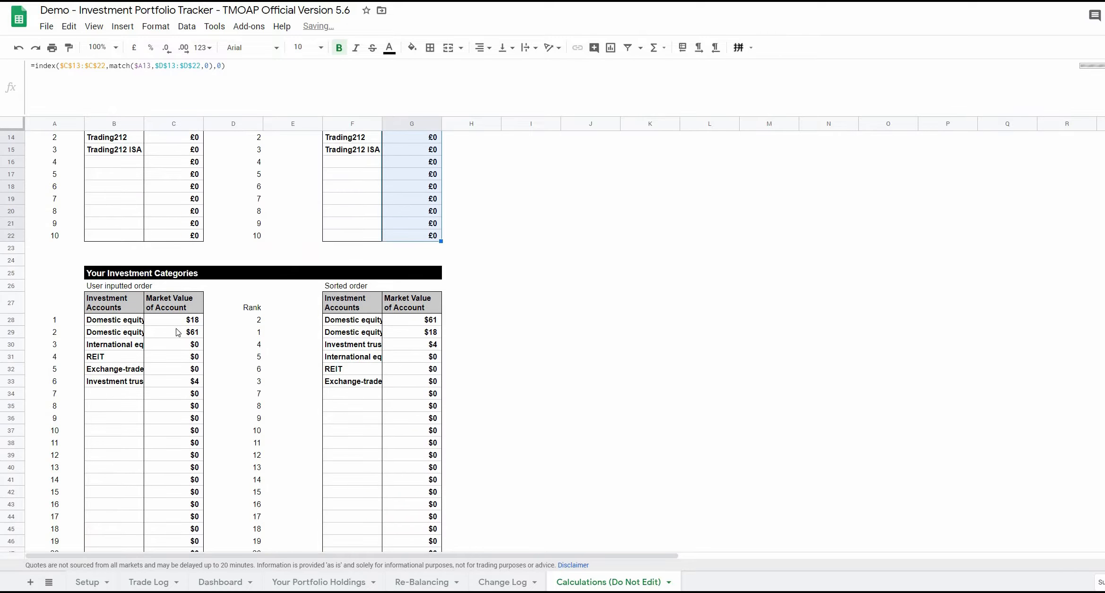
click(178, 322)
drag(179, 321, 178, 433)
key(ctrl+y)
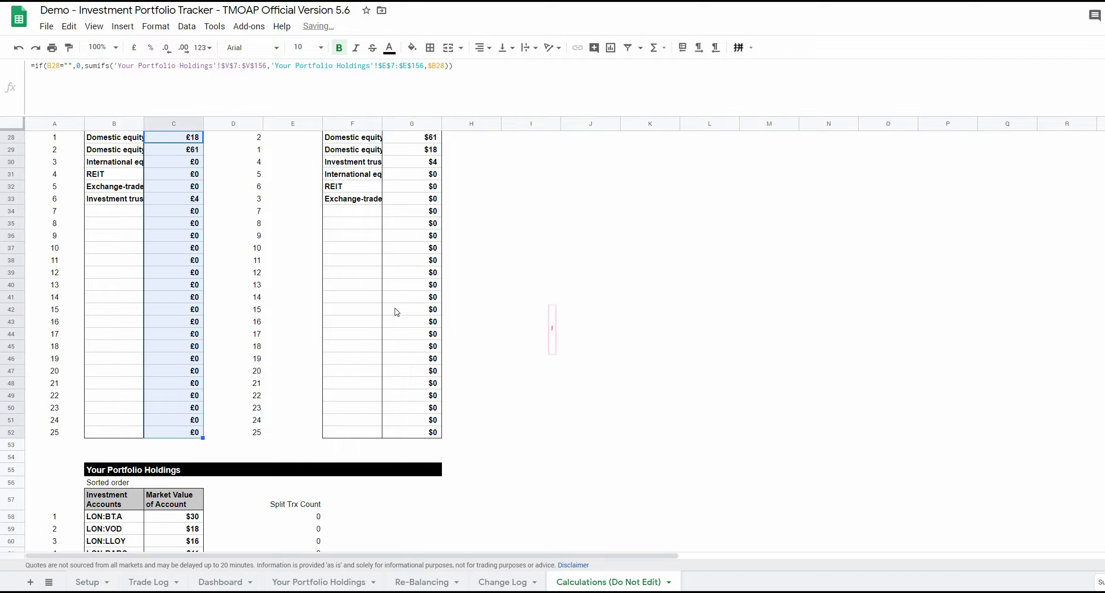
Apply the same pound format to the sorted category values in G28:G52 and the portfolio holdings values in C58:C207
scroll(421, 275, up, 3)
mouse_move(426, 287)
mouse_down()
mouse_move(405, 550)
mouse_move(426, 365)
mouse_move(425, 548)
mouse_move(433, 288)
mouse_up()
key(ctrl+y)
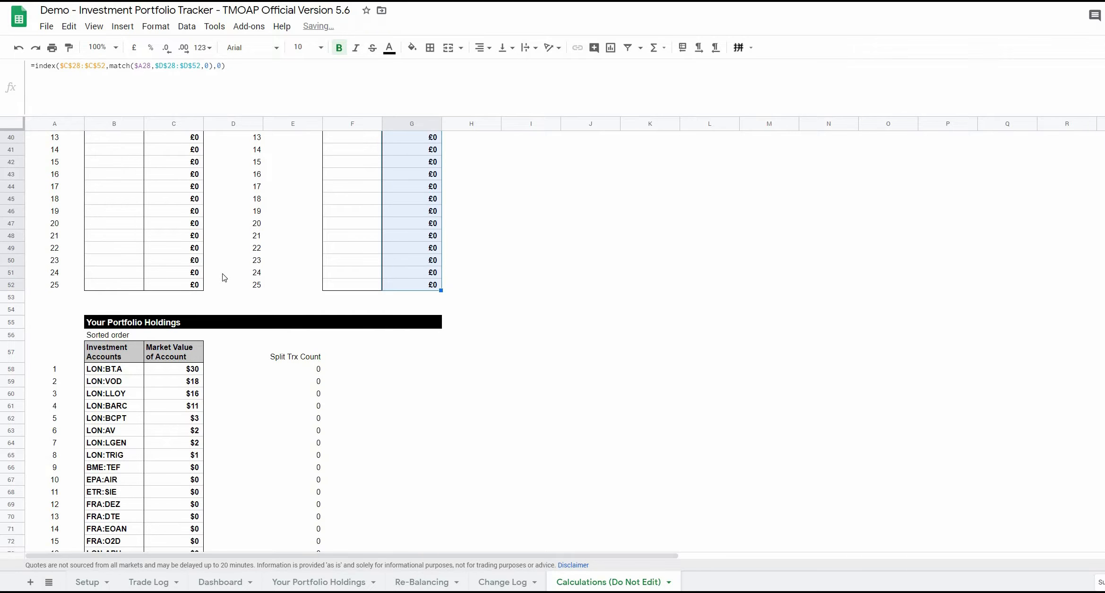
drag(174, 368, 173, 180)
key(ctrl+d)
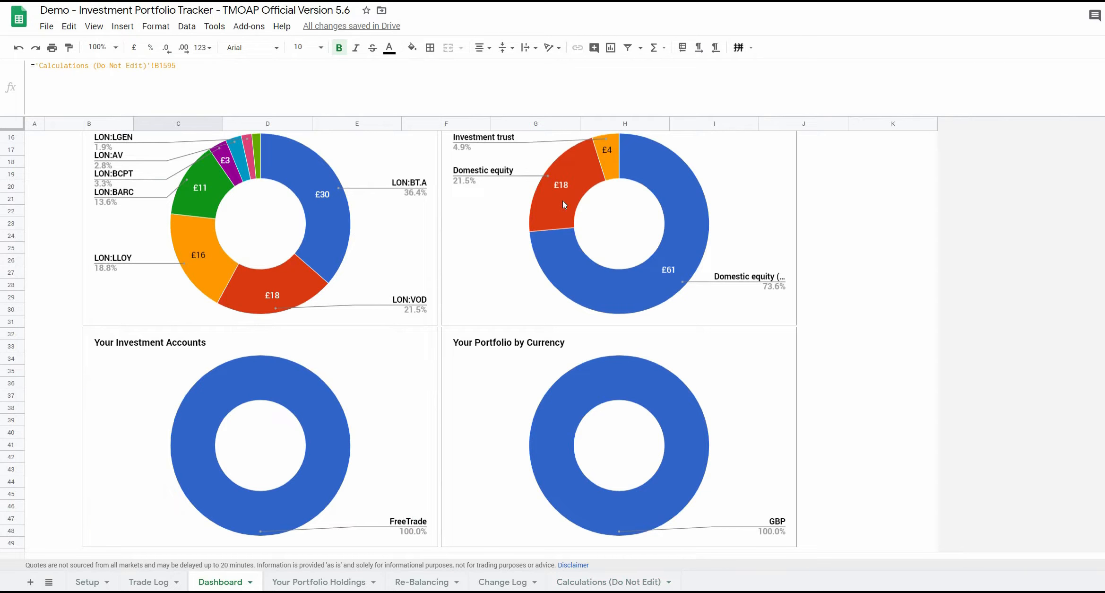
Check the currency symbols in the Dashboard's holdings, categories, accounts and currency charts
click(599, 297)
scroll(599, 297, up, 3)
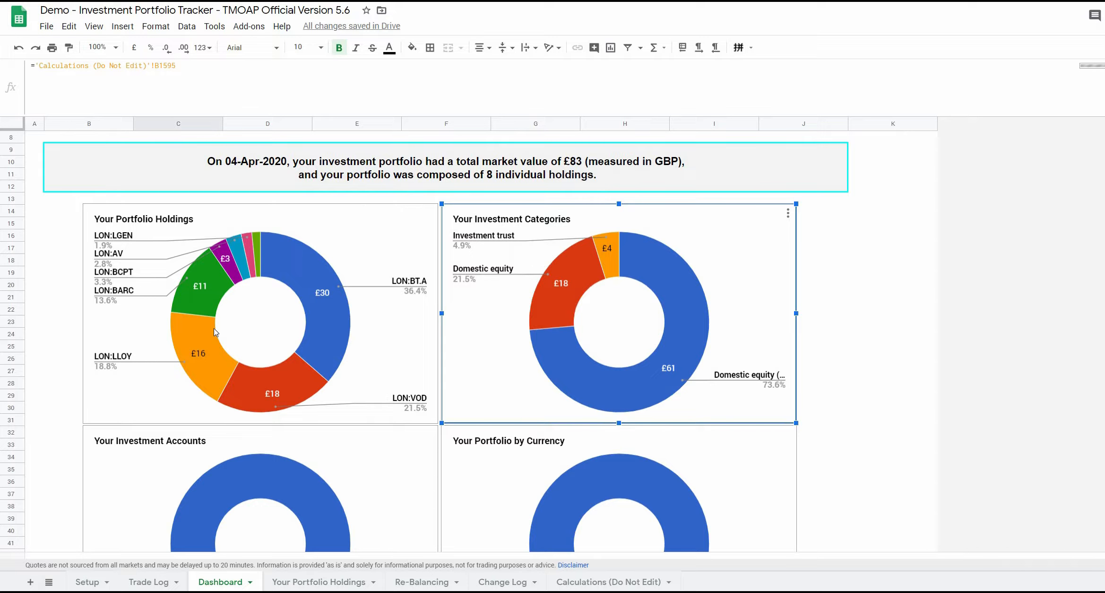
scroll(293, 330, down, 5)
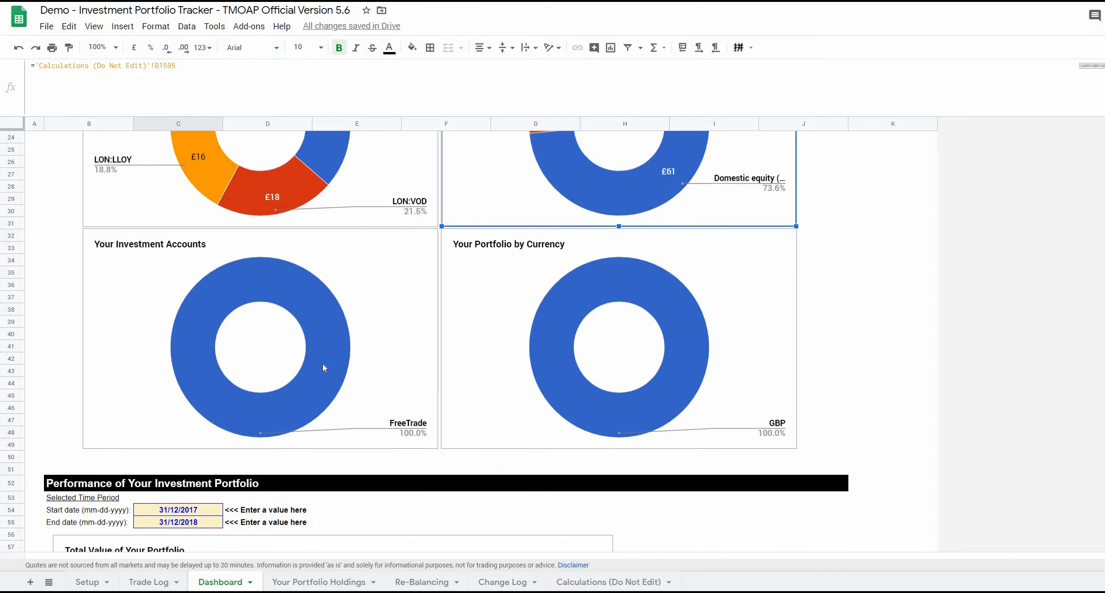
click(349, 361)
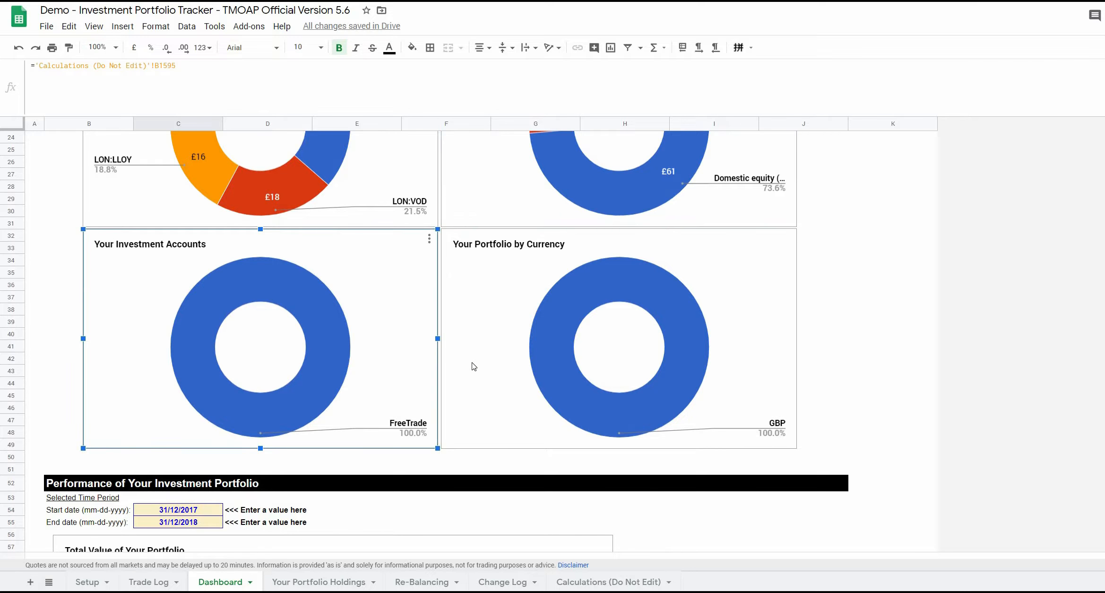
scroll(471, 365, down, 8)
scroll(351, 475, down, 1)
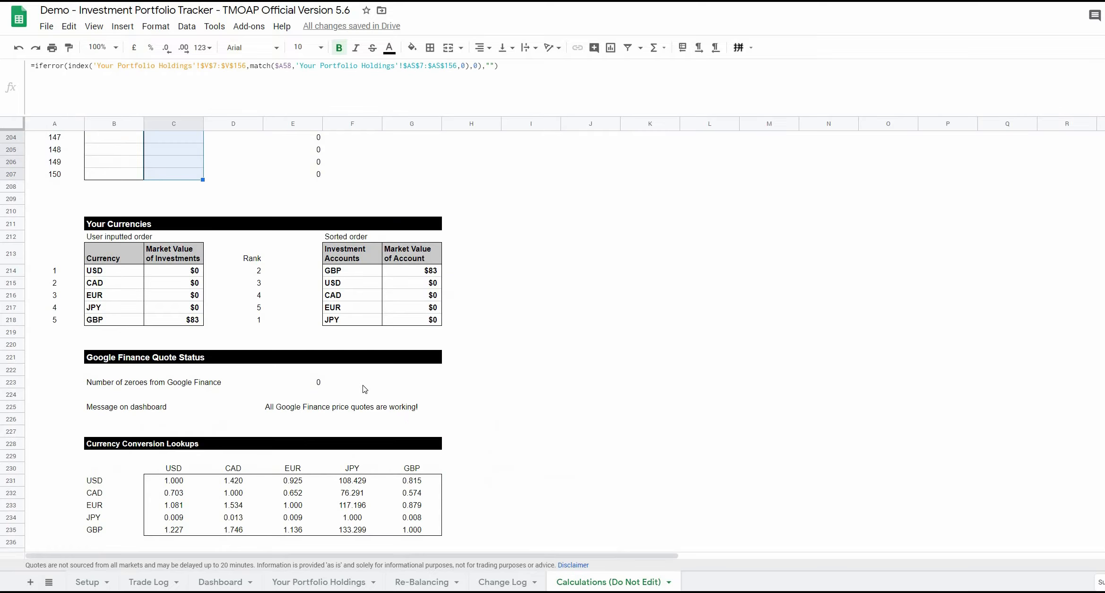
Examine the currency tables, conversion lookups and cash flow amounts on the Calculations sheet, and compare them with the Dashboard's performance figures
scroll(364, 389, down, 6)
scroll(265, 350, up, 6)
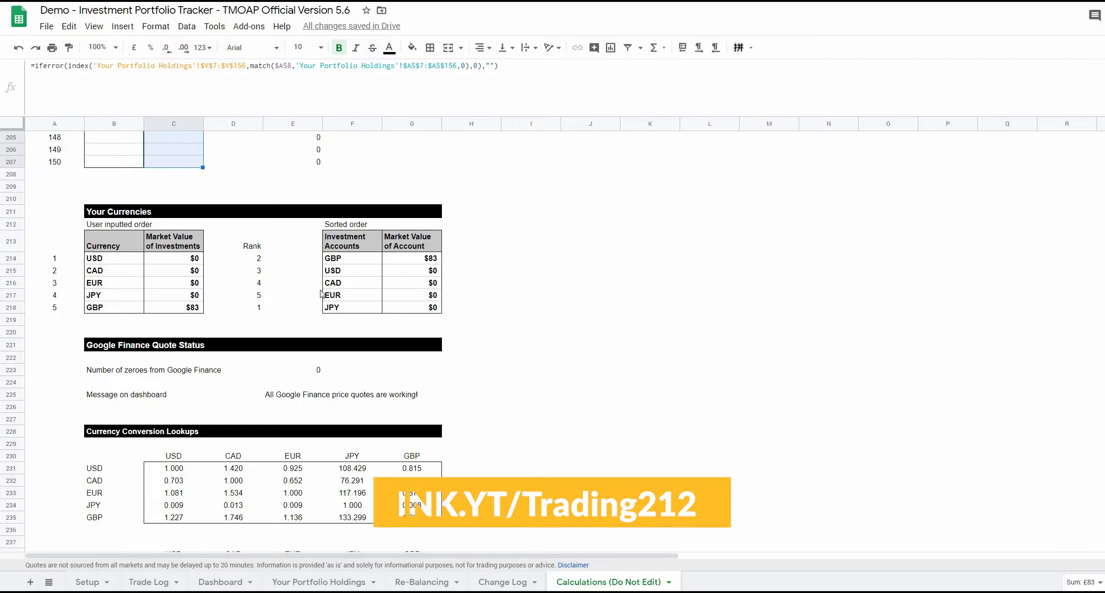
scroll(220, 261, down, 5)
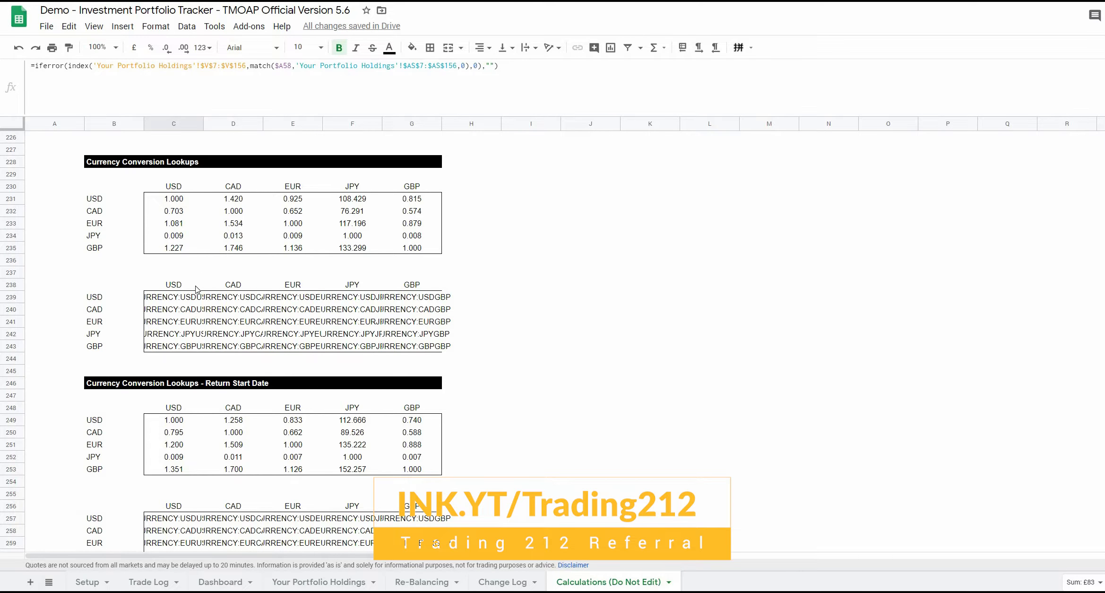
scroll(197, 288, down, 18)
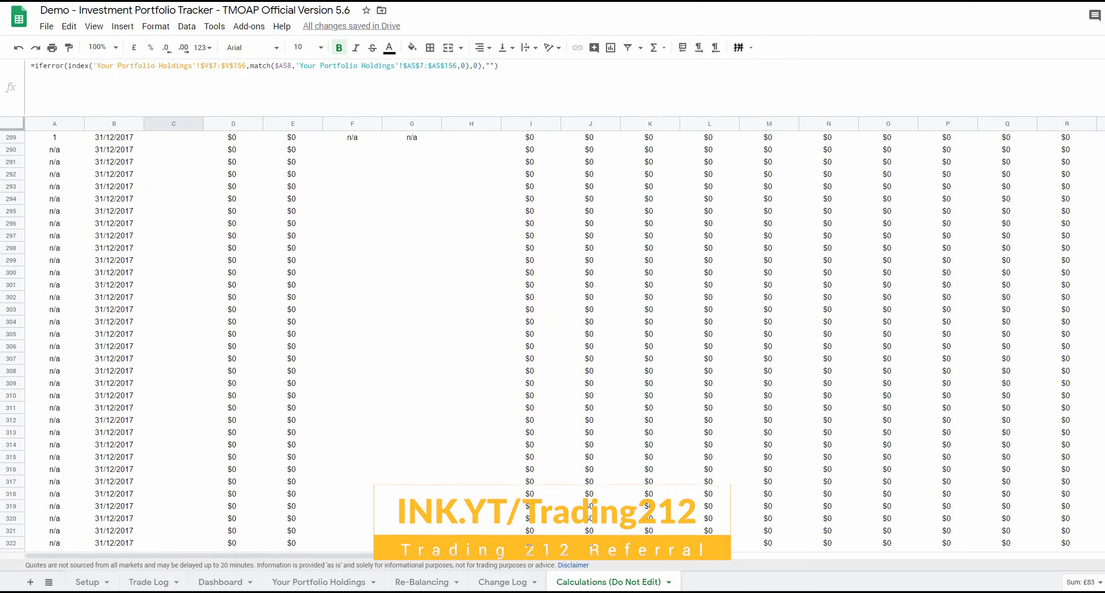
click(226, 581)
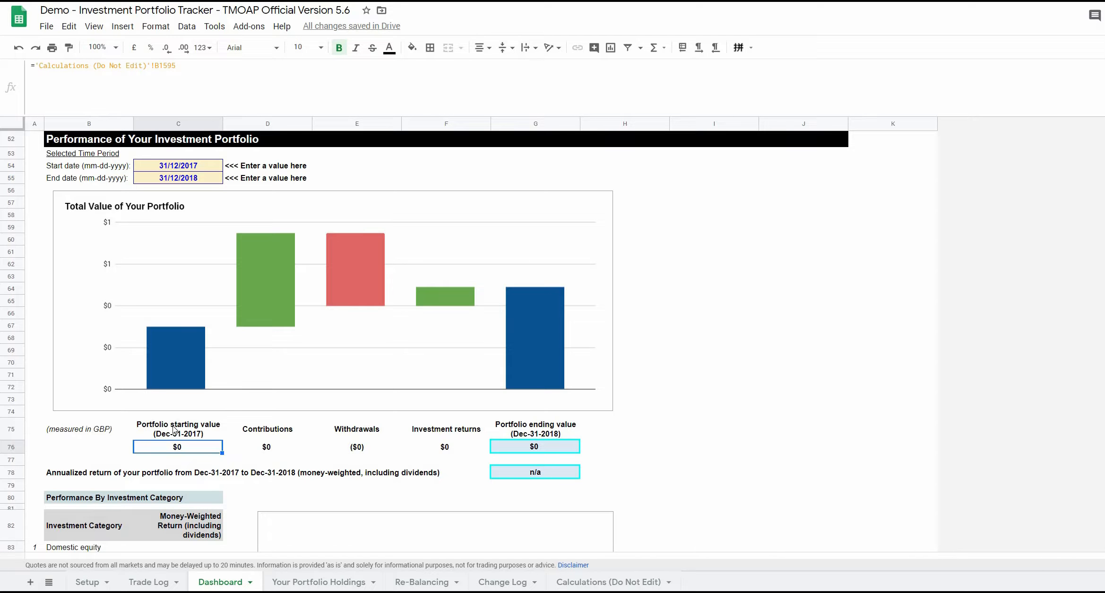
On the Calculations sheet, select the currency-adjusted Money-Weighted Return amounts from the starting row to the ending row, D288:D1576
click(609, 581)
click(182, 413)
scroll(198, 439, up, 15)
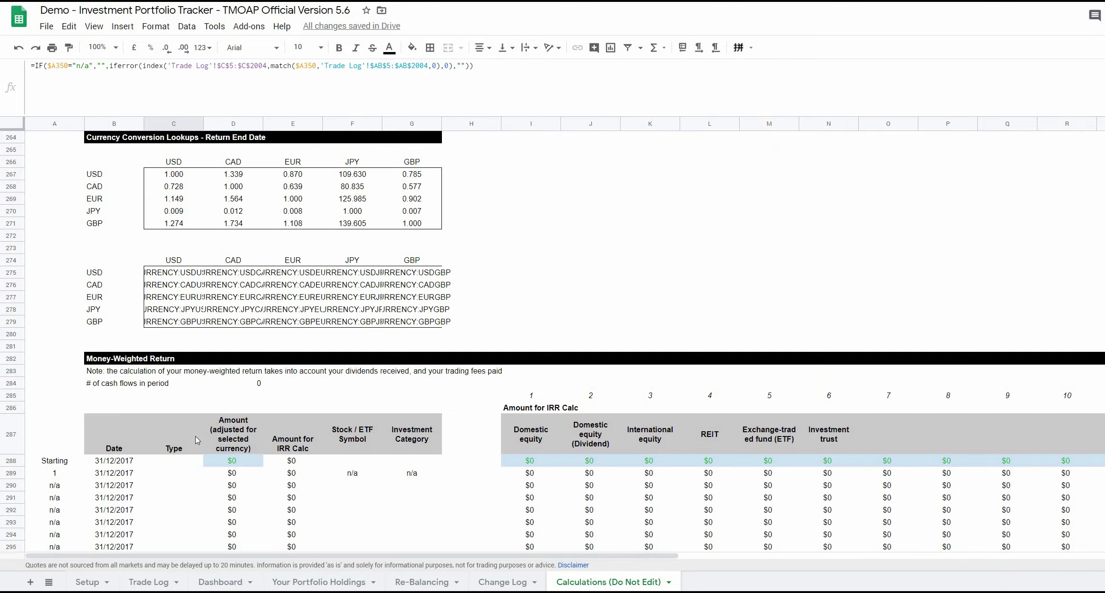
scroll(252, 435, down, 1)
click(252, 435)
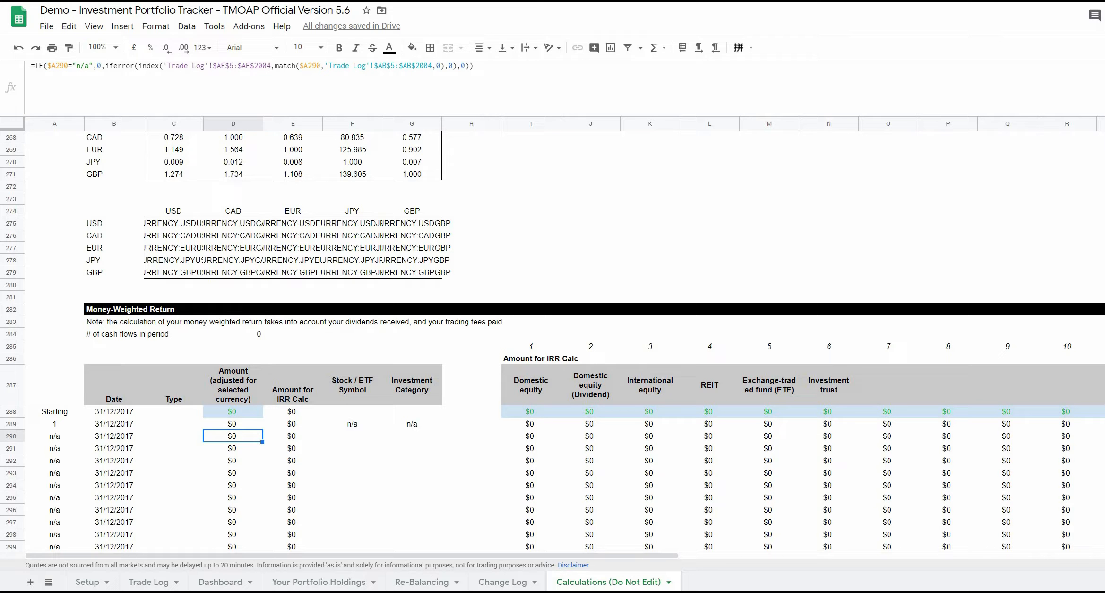
click(241, 414)
key(ctrl+shift+Down)
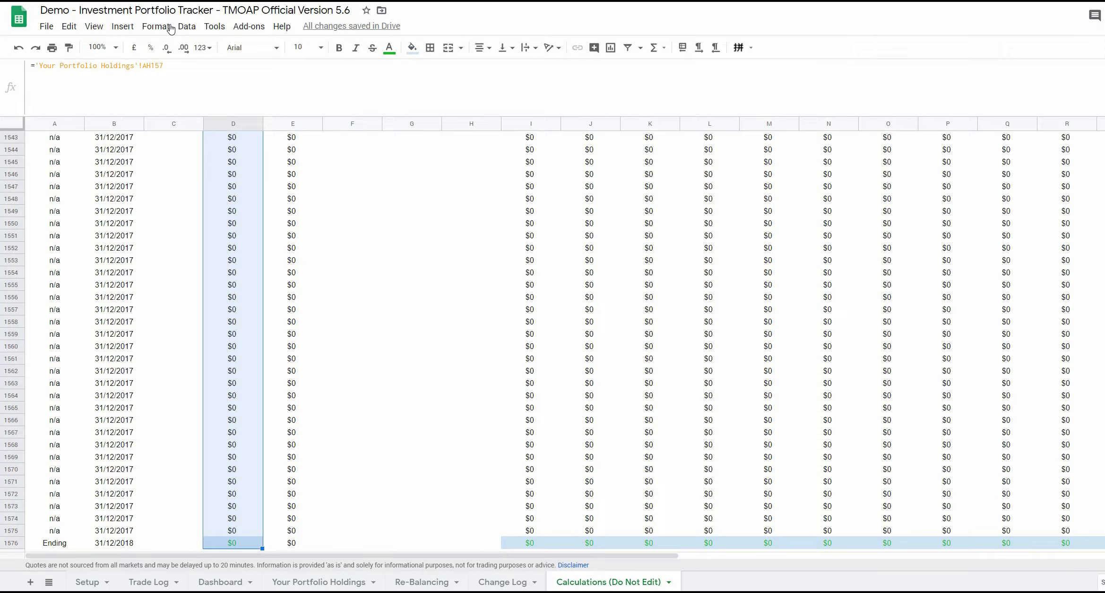
click(155, 26)
mouse_move(226, 96)
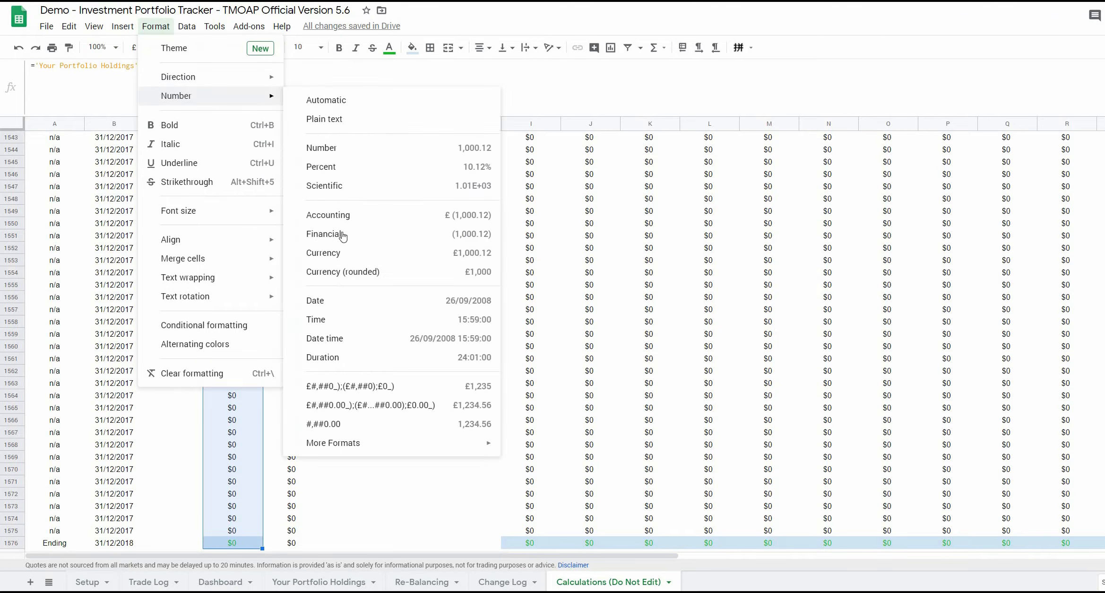
click(566, 447)
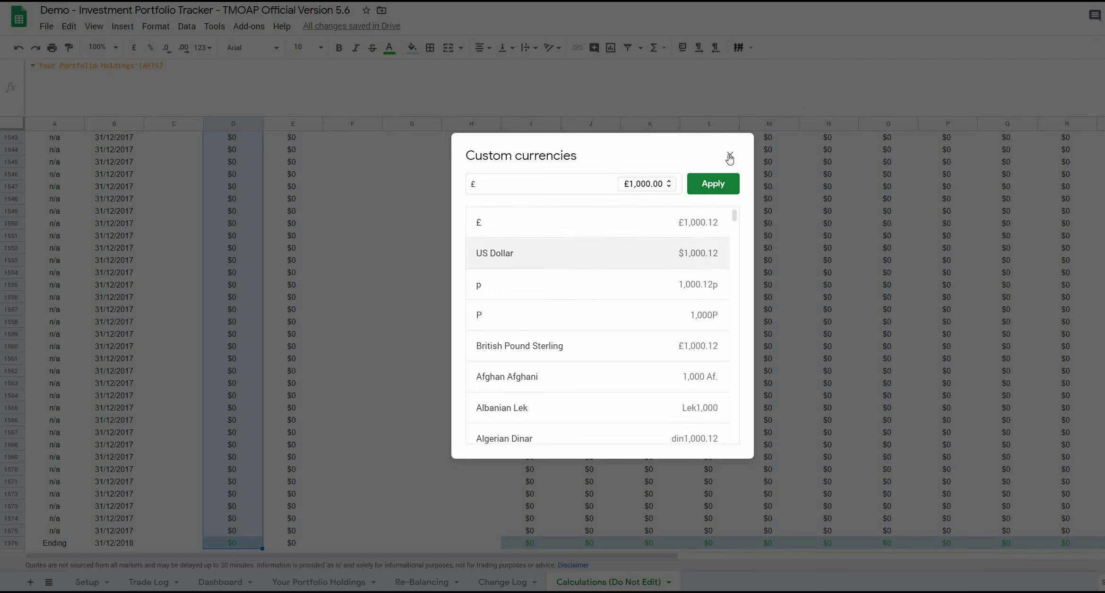
key(Escape)
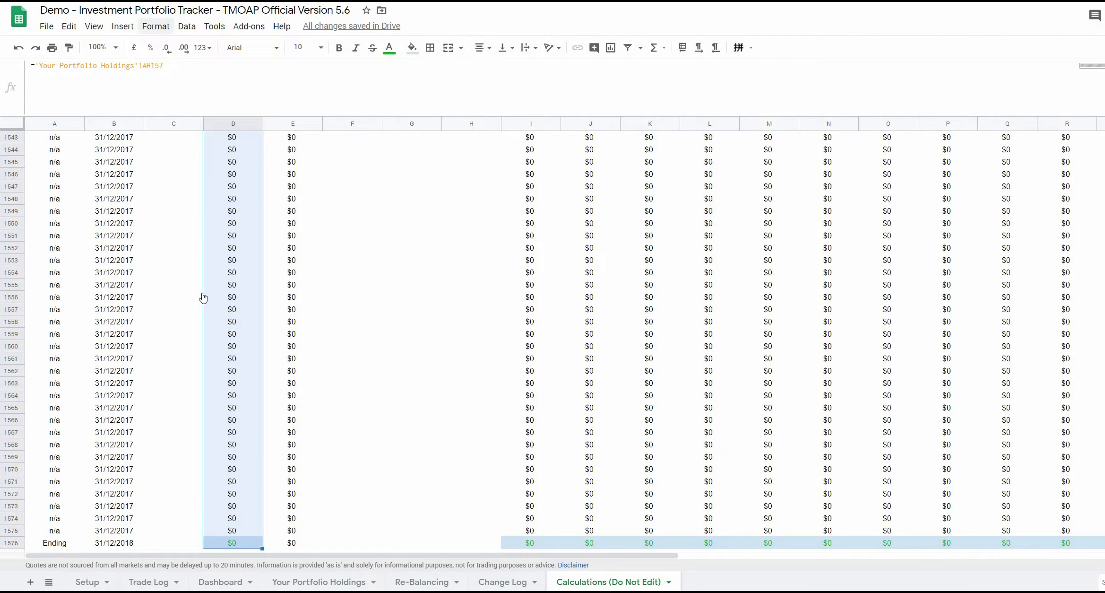
Apply the custom number format £#,##0_);(£#,##0);£0_) to the selected currency-adjusted amounts in D288:D1576
click(155, 26)
mouse_move(212, 95)
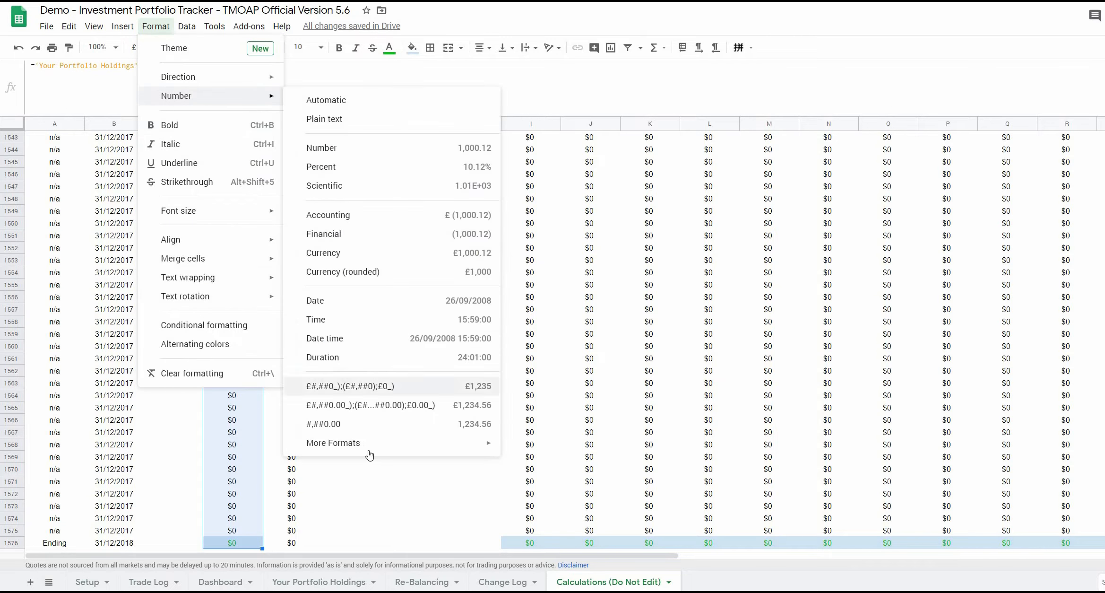
mouse_move(397, 442)
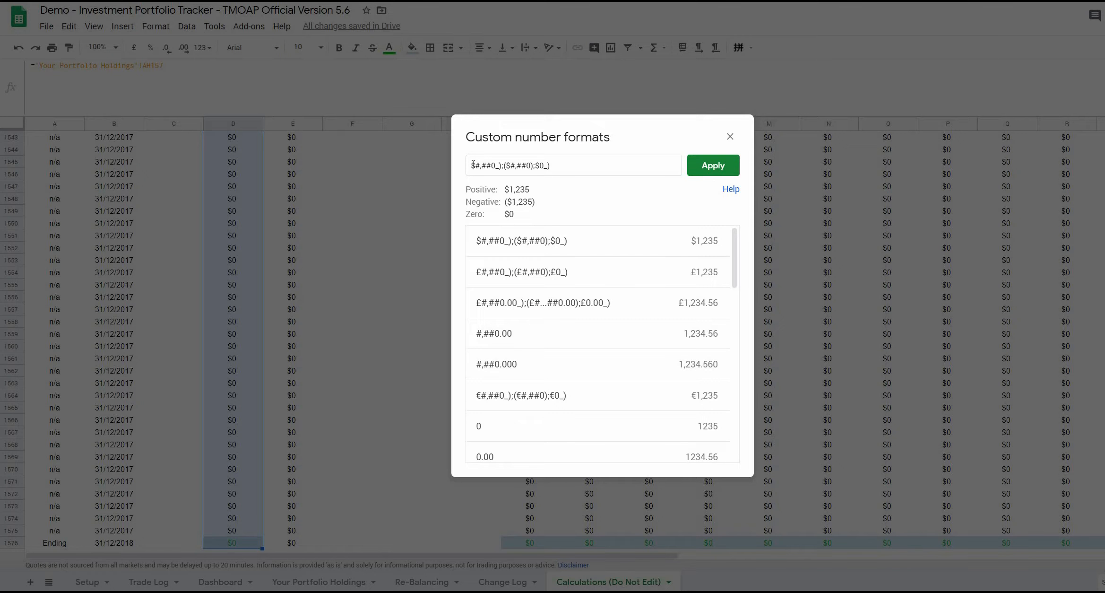
key(Delete)
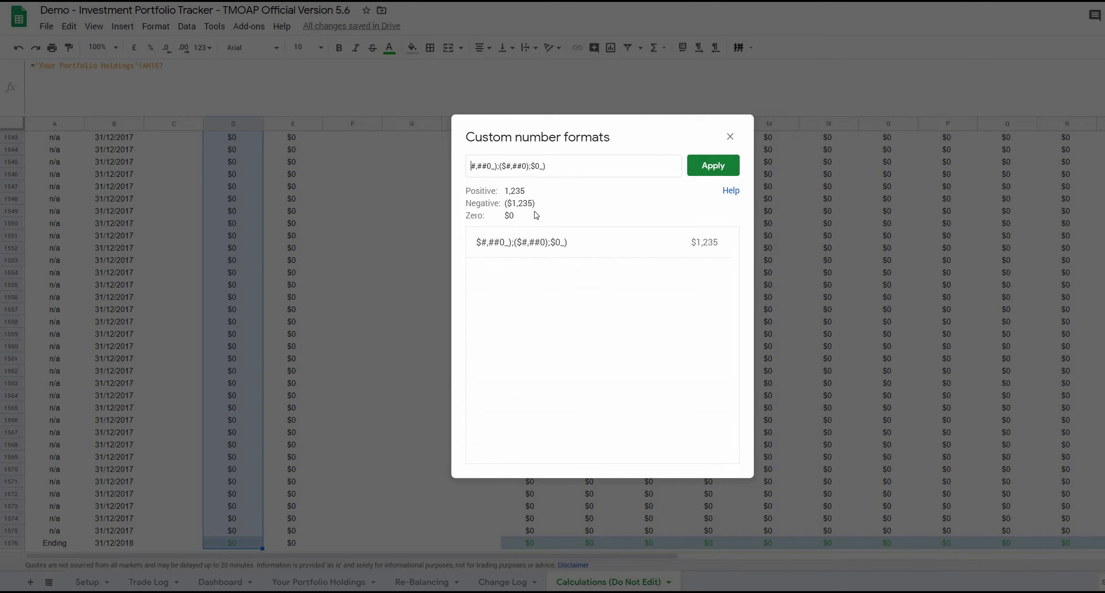
text(£)
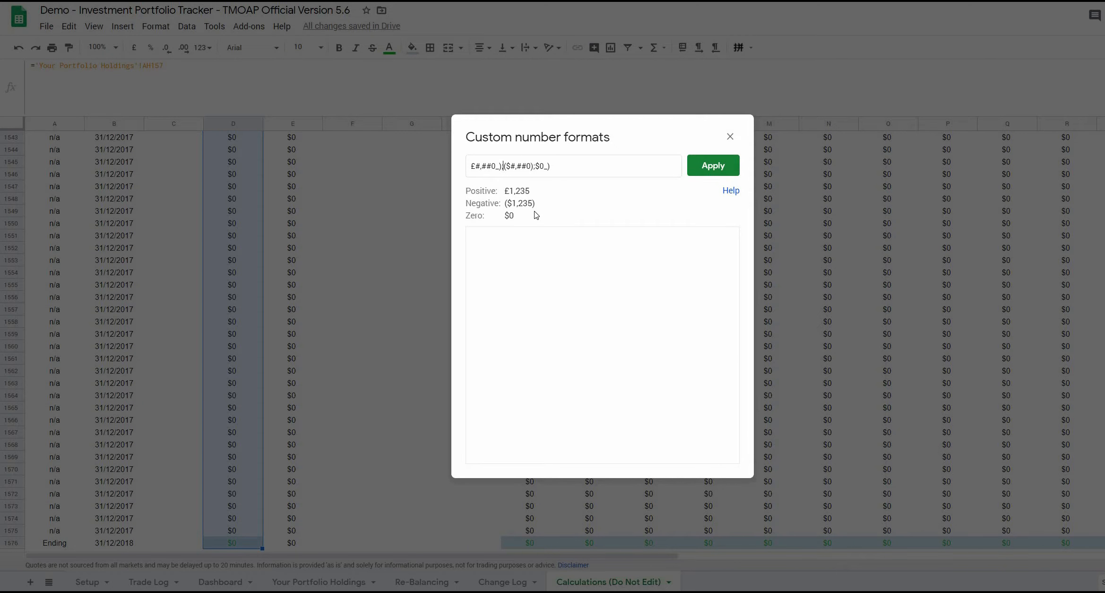
key(BackSpace)
text(£)
key(BackSpace)
text(£)
key(Return)
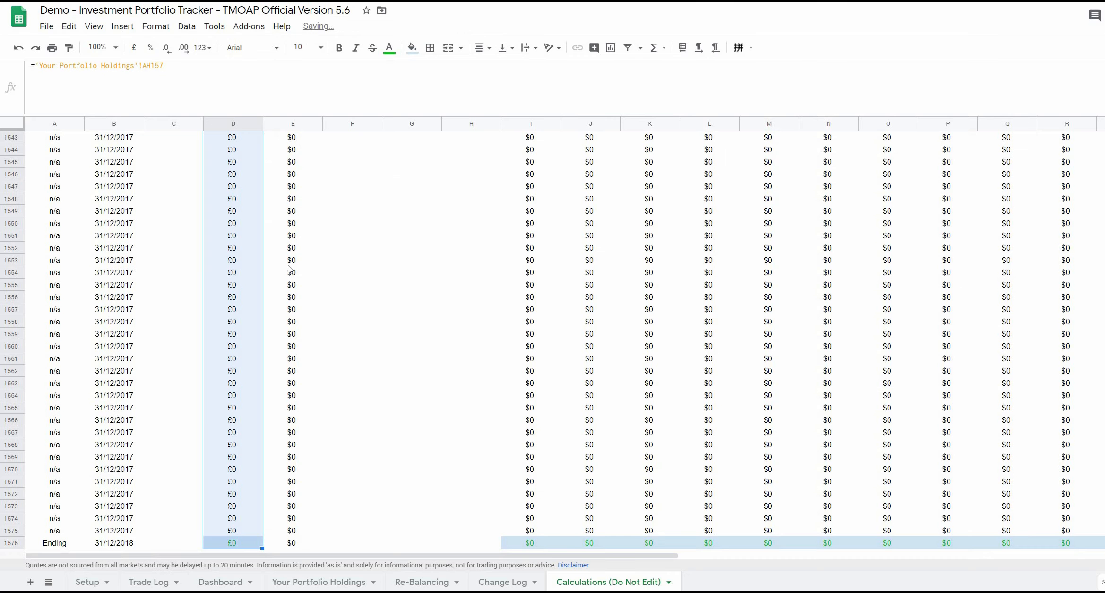
Apply the custom format £#,##0_);(£#,##0);£0_) to the Amount for IRR Calc values from the starting to the ending row, E288:E1576
scroll(259, 397, down, 5)
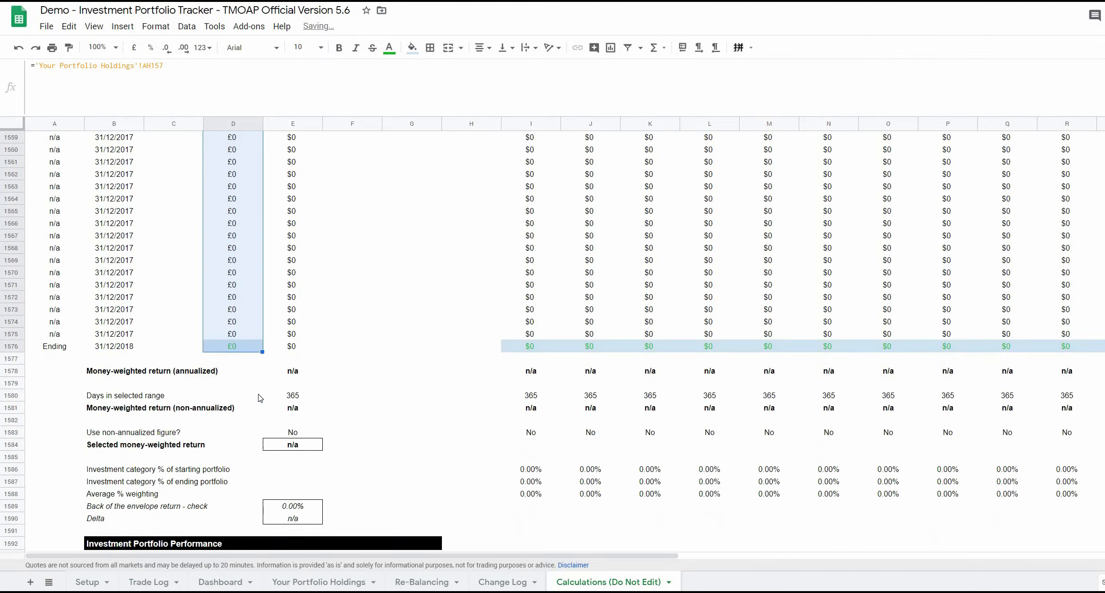
scroll(262, 387, up, 12)
scroll(262, 387, up, 20)
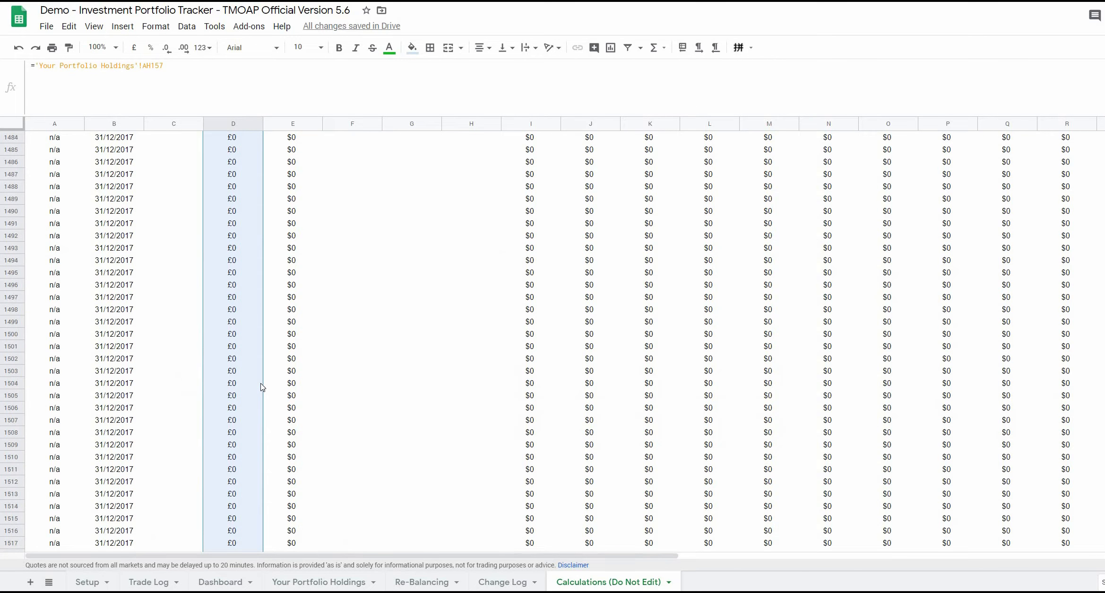
scroll(263, 387, up, 13)
scroll(263, 387, up, 20)
scroll(268, 307, up, 20)
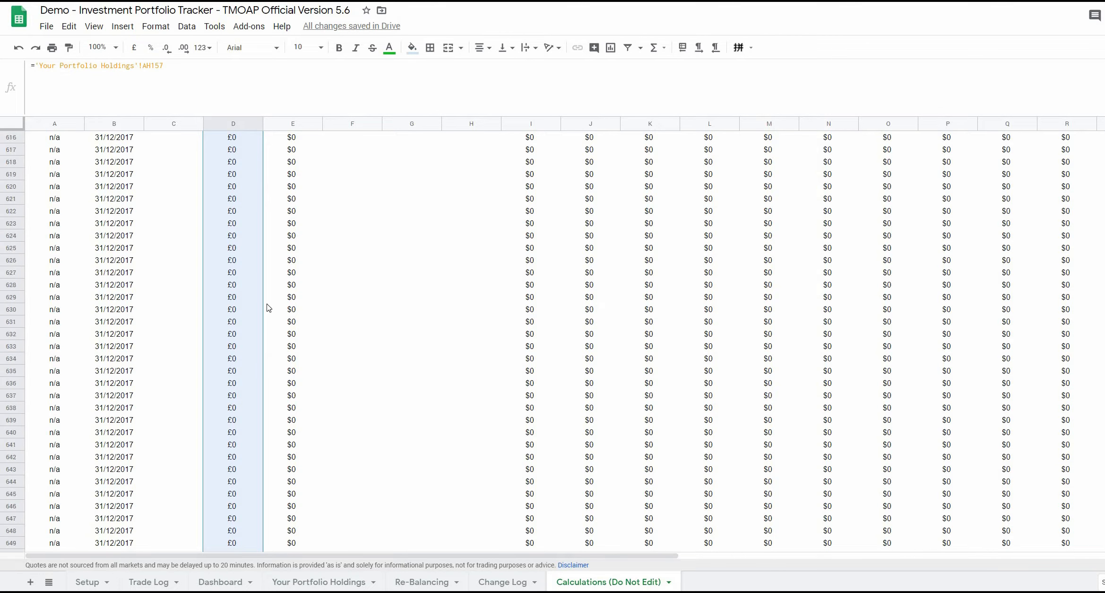
scroll(269, 307, up, 20)
scroll(267, 310, up, 10)
scroll(298, 331, down, 4)
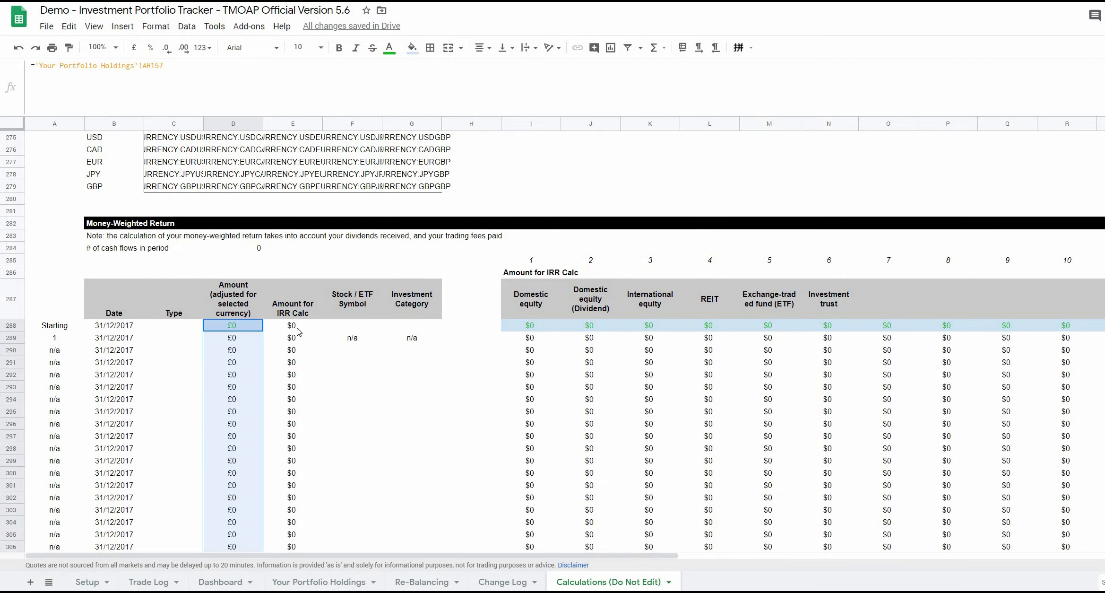
click(298, 326)
key(ctrl+shift+Down)
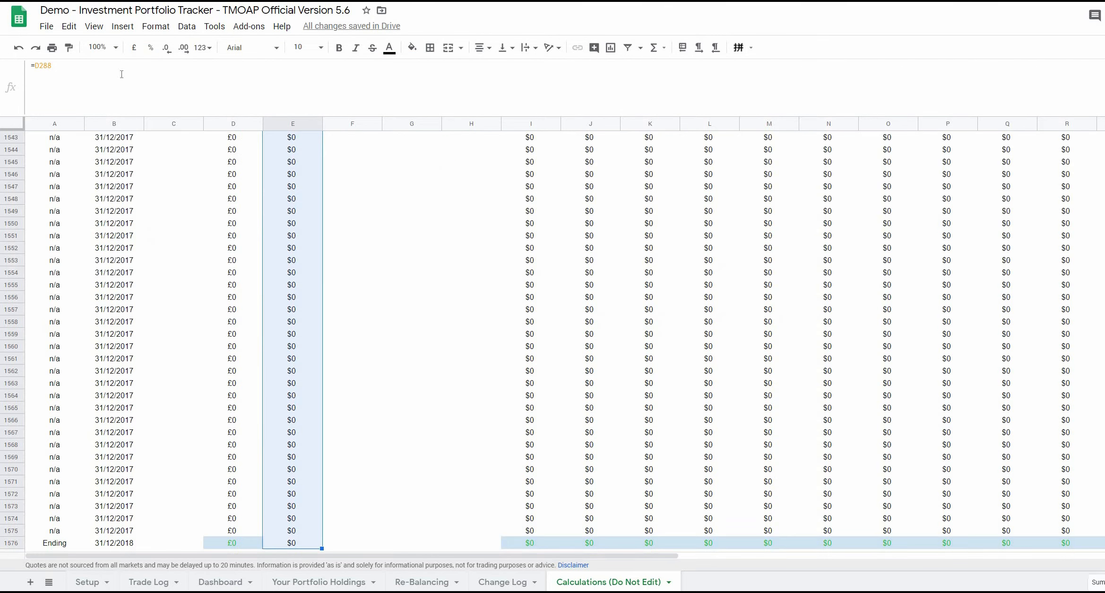
click(155, 26)
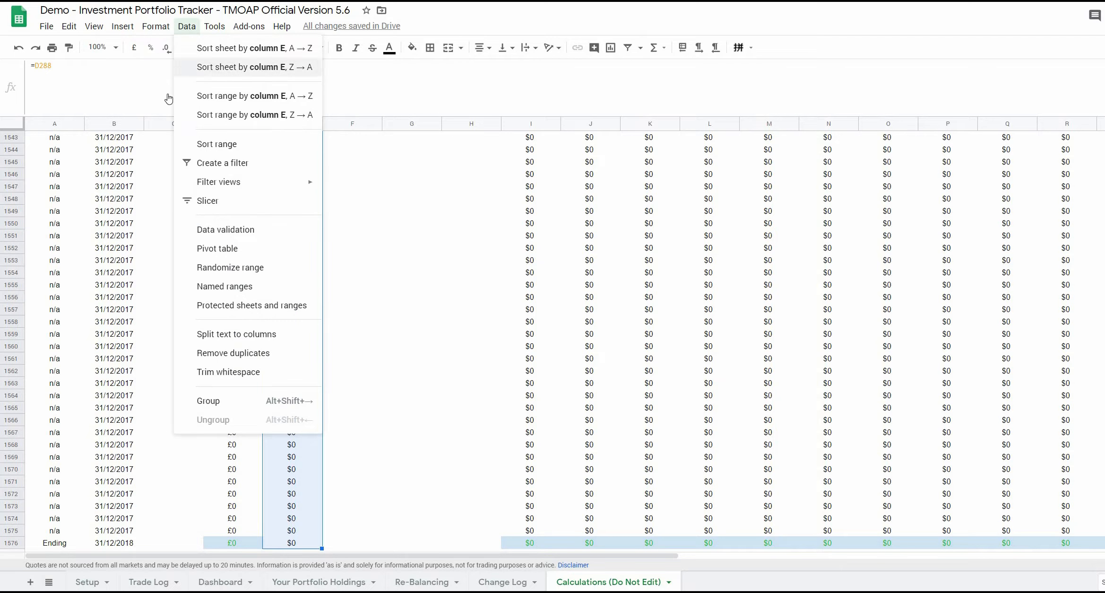
mouse_move(158, 31)
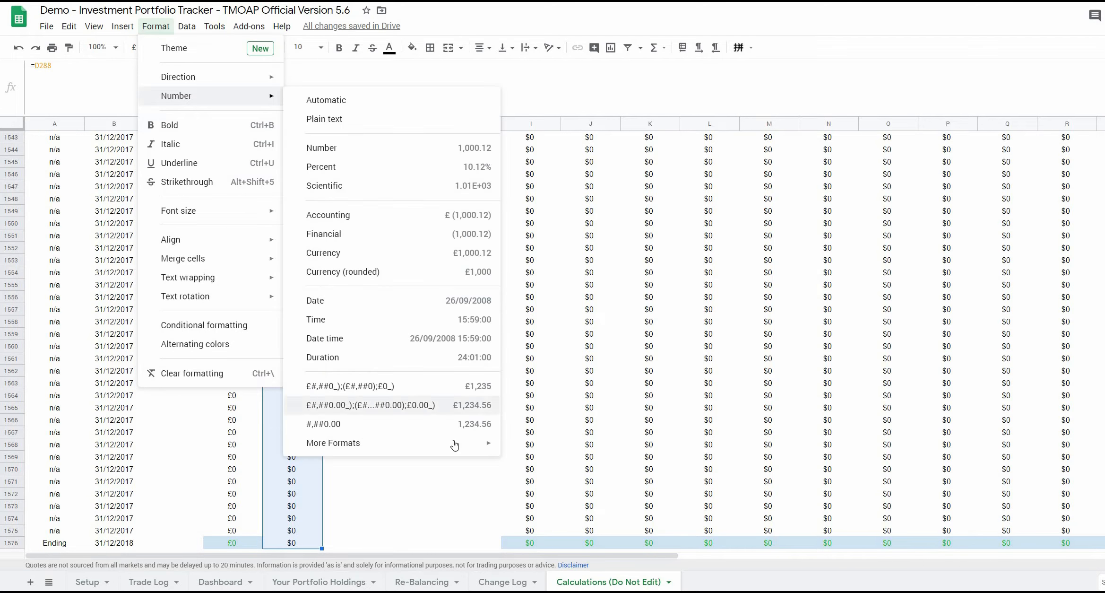
mouse_move(359, 441)
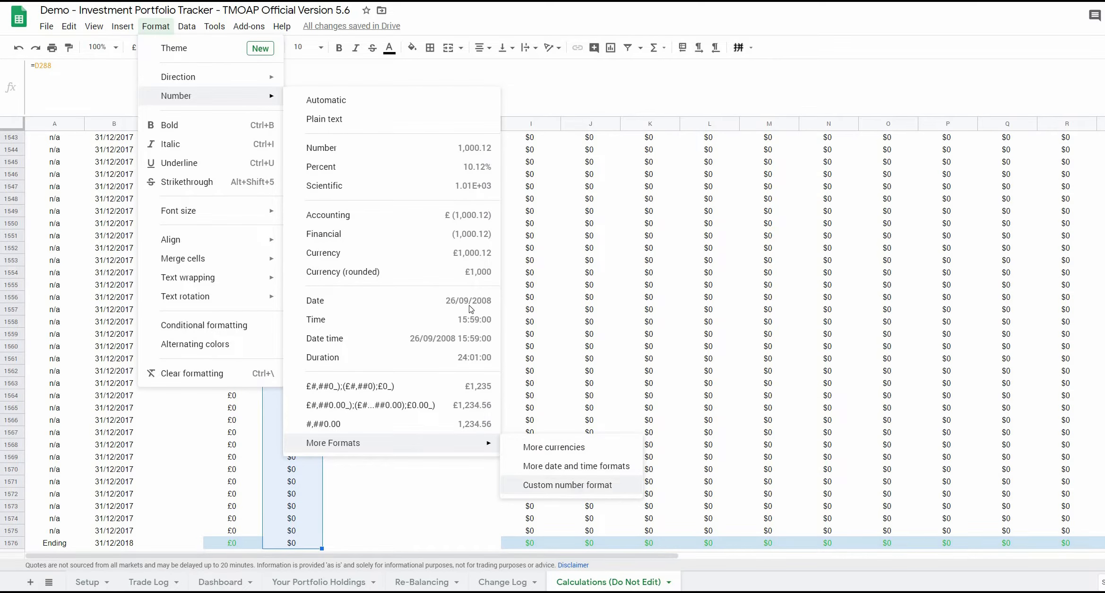
click(575, 489)
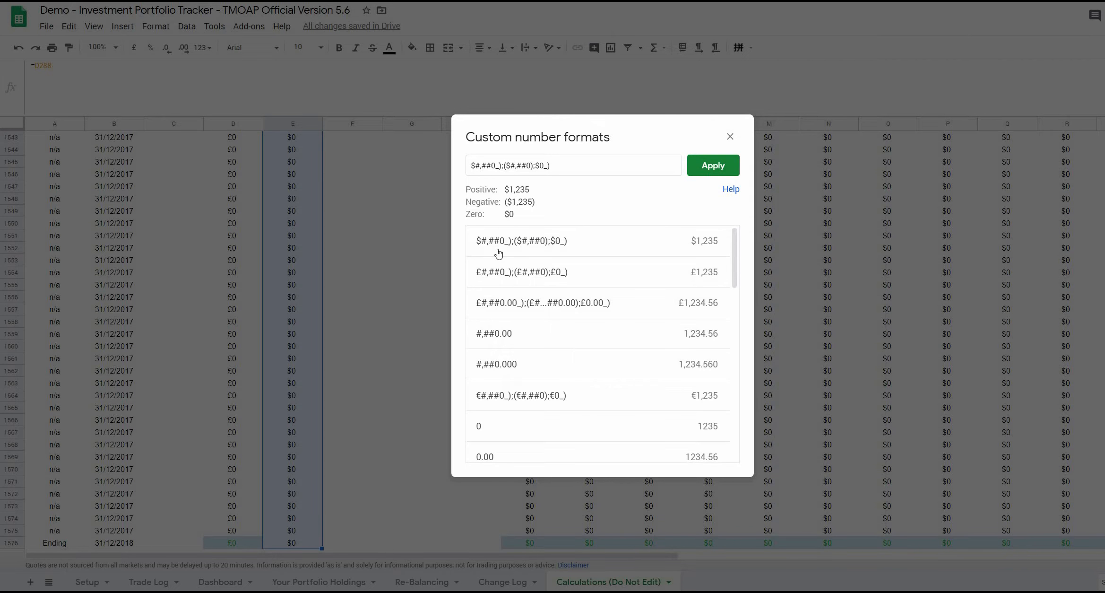
key(Delete)
text(£)
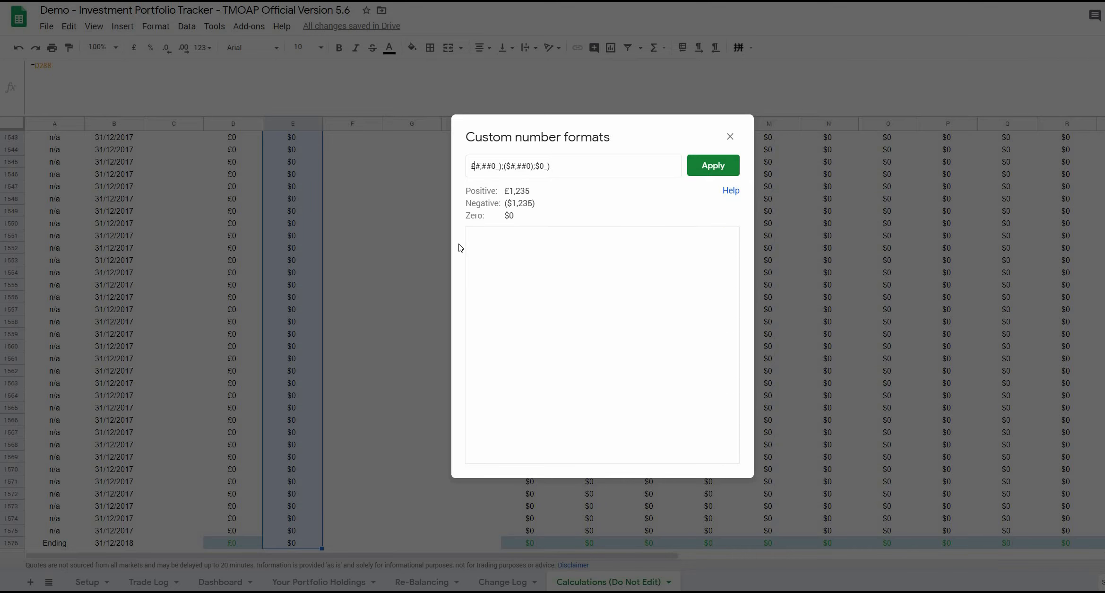
key(Delete)
text(£)
key(Delete)
text(£)
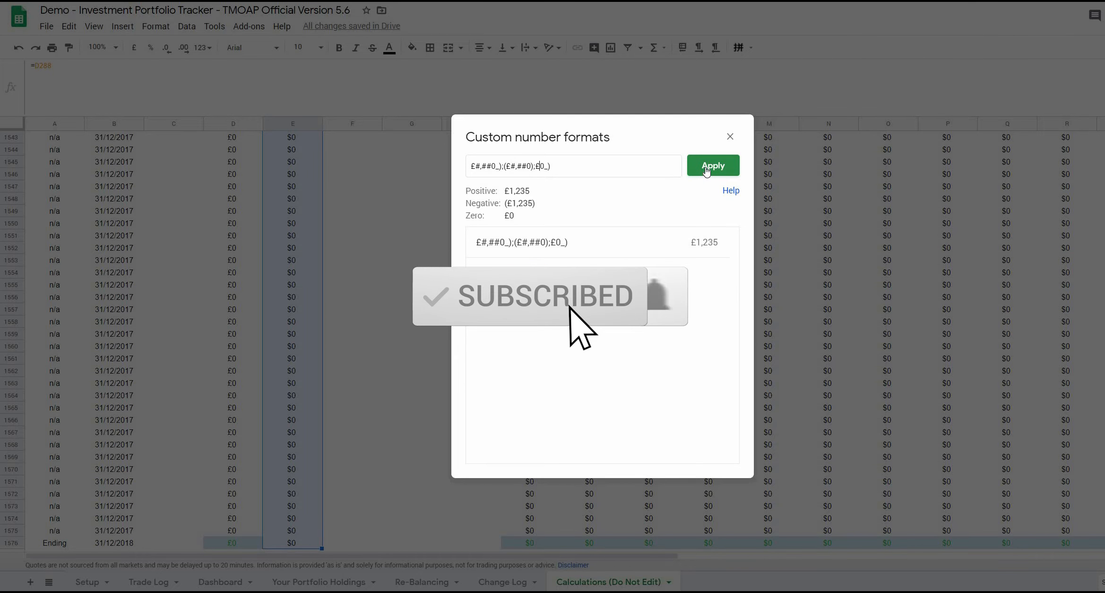
Apply the custom format £#,##0_);(£#,##0);£0_) to the Count values B1595:B1599 in the Investment Portfolio Performance table
scroll(291, 312, down, 8)
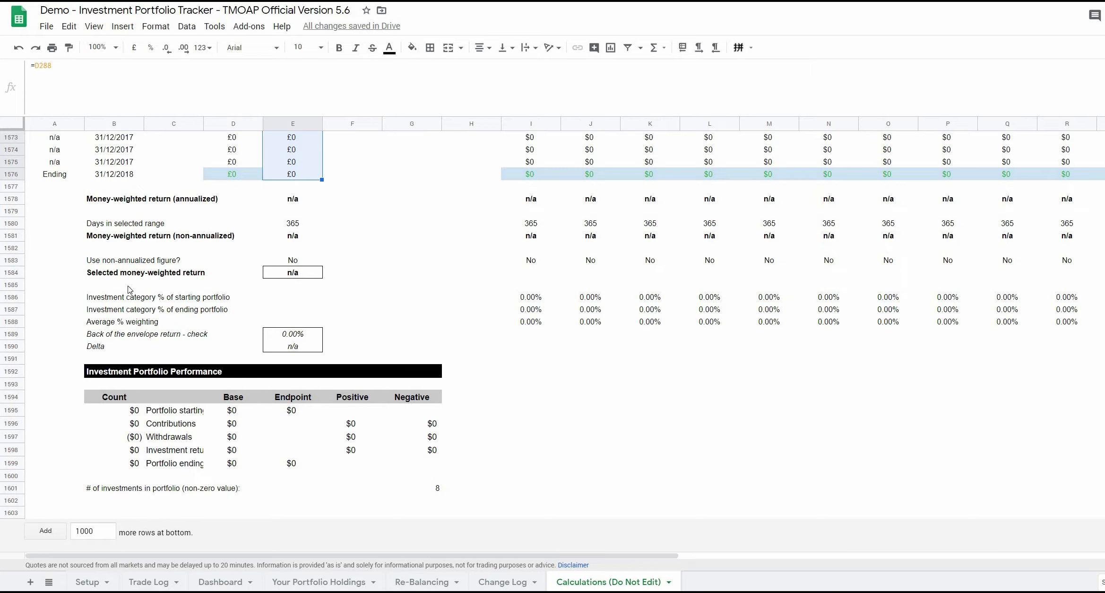
drag(118, 409, 118, 463)
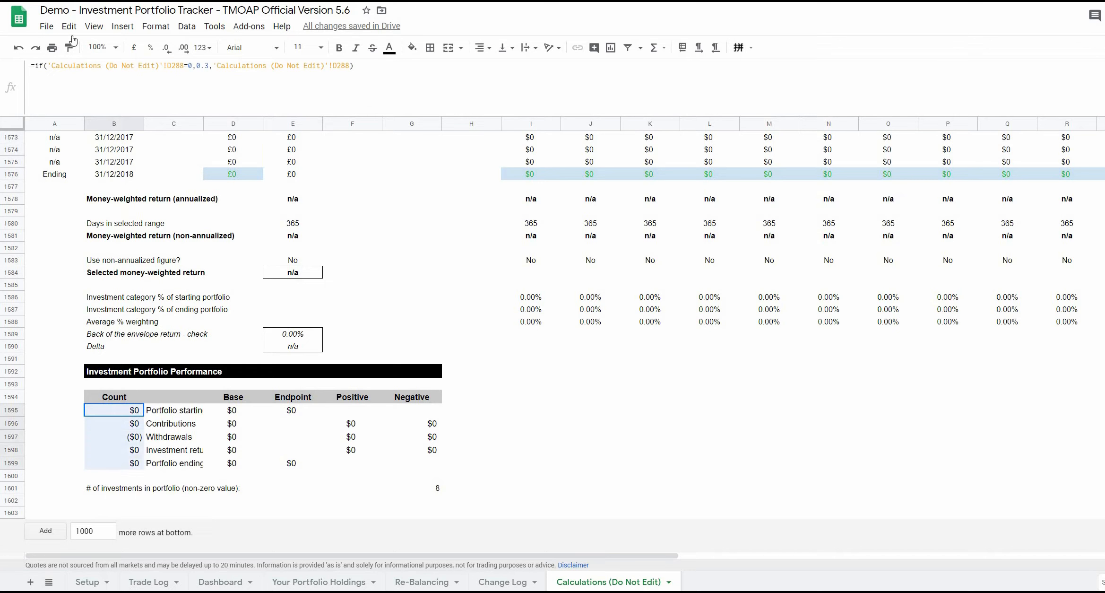
click(155, 26)
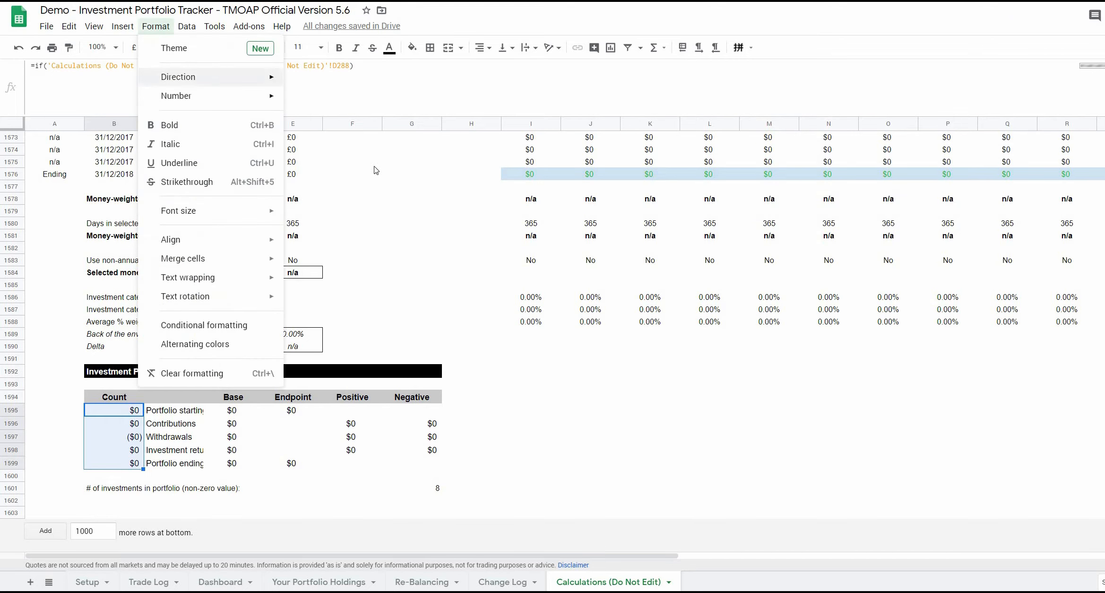
mouse_move(267, 97)
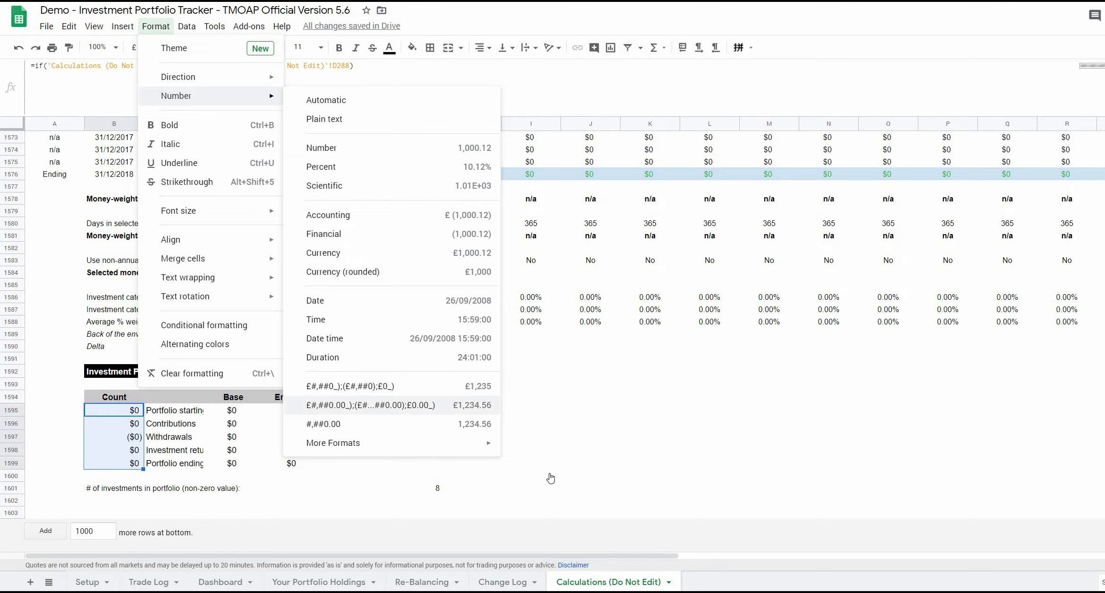
mouse_move(392, 445)
key(Return)
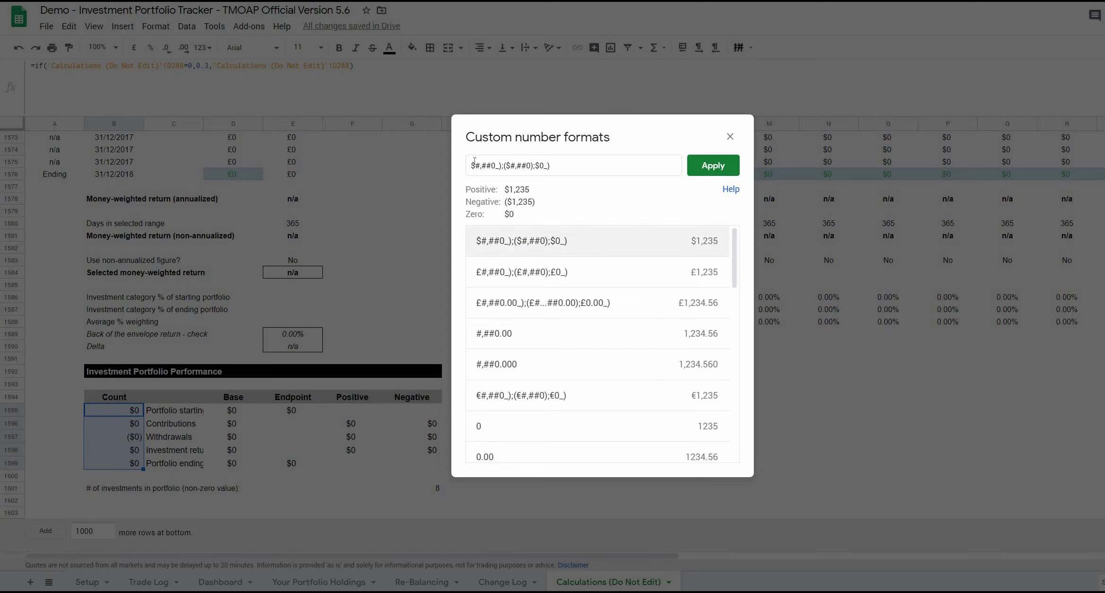
key(Delete)
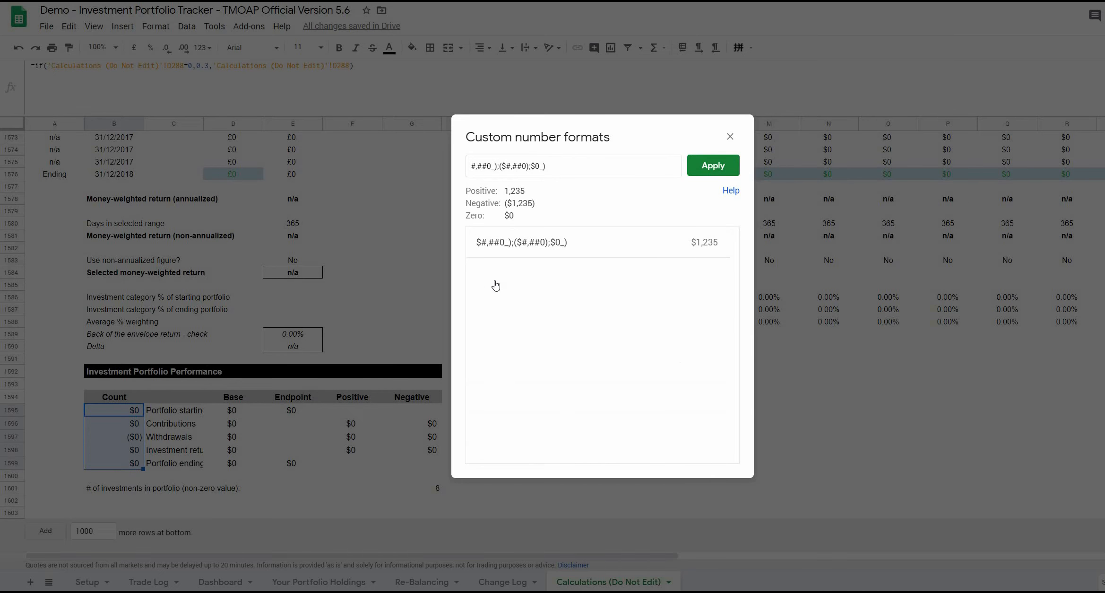
text(£)
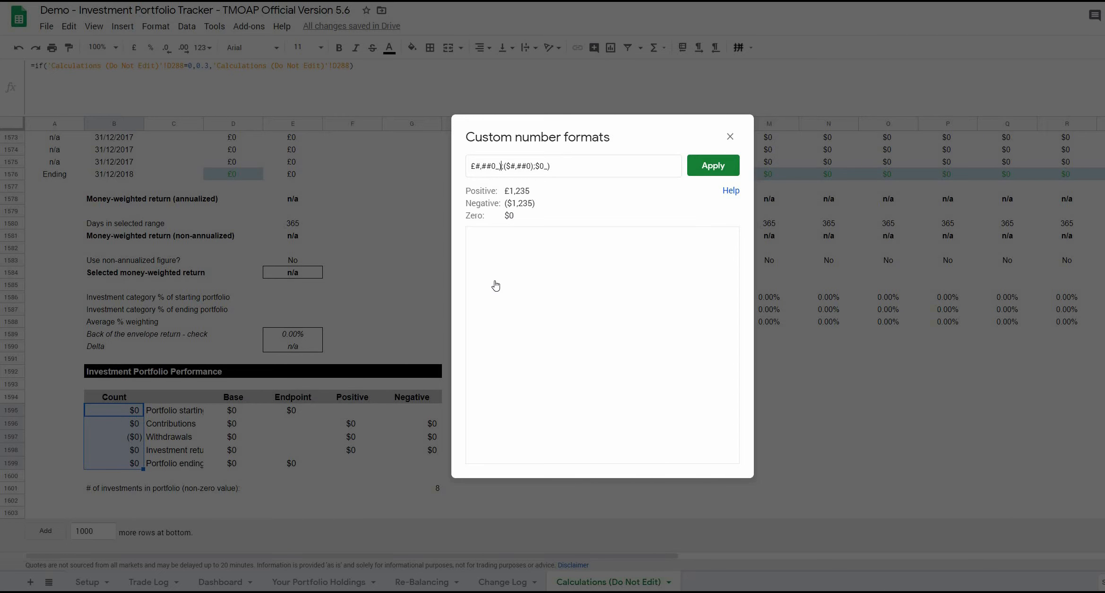
key(Delete)
text(£)
key(Delete)
text(£)
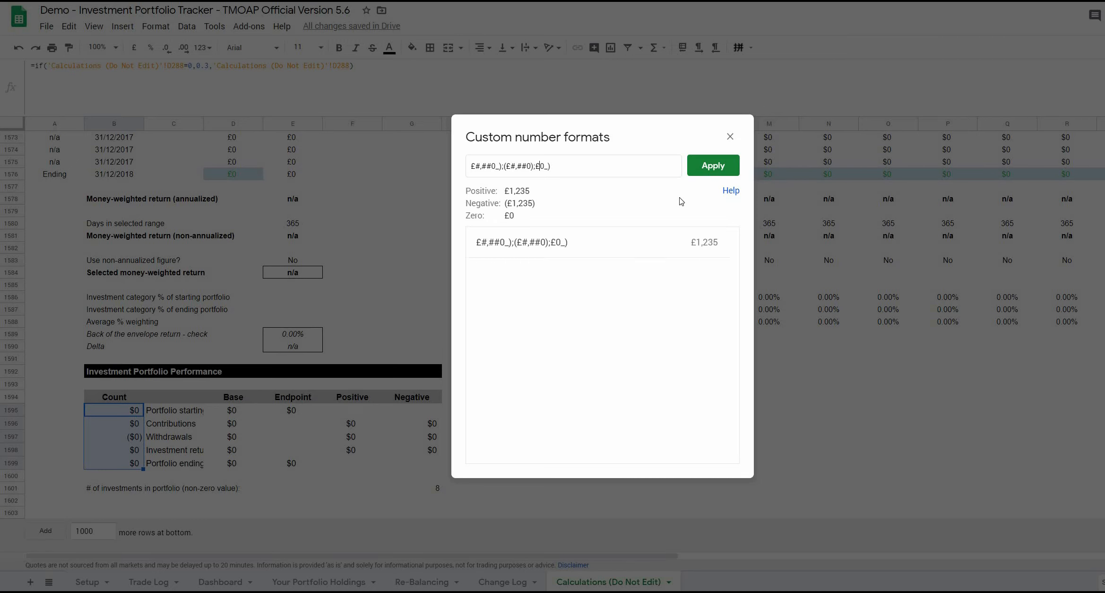
key(Return)
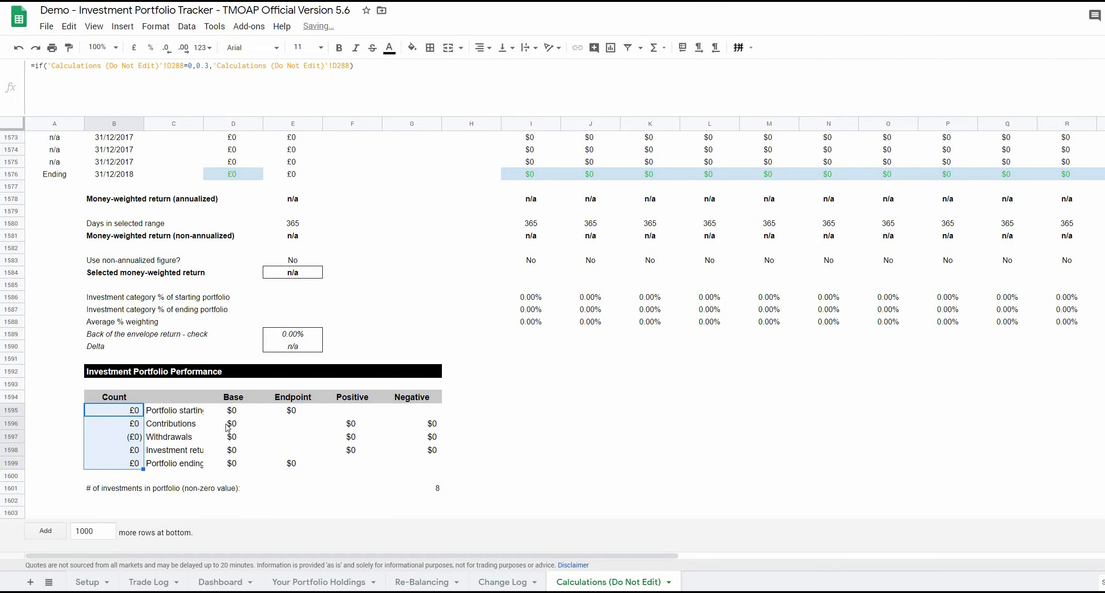
Repeat the pound format on the performance table's Base values D1595:D1599 and Endpoint values E1595:E1599
click(233, 424)
drag(233, 410, 236, 463)
key(ctrl+y)
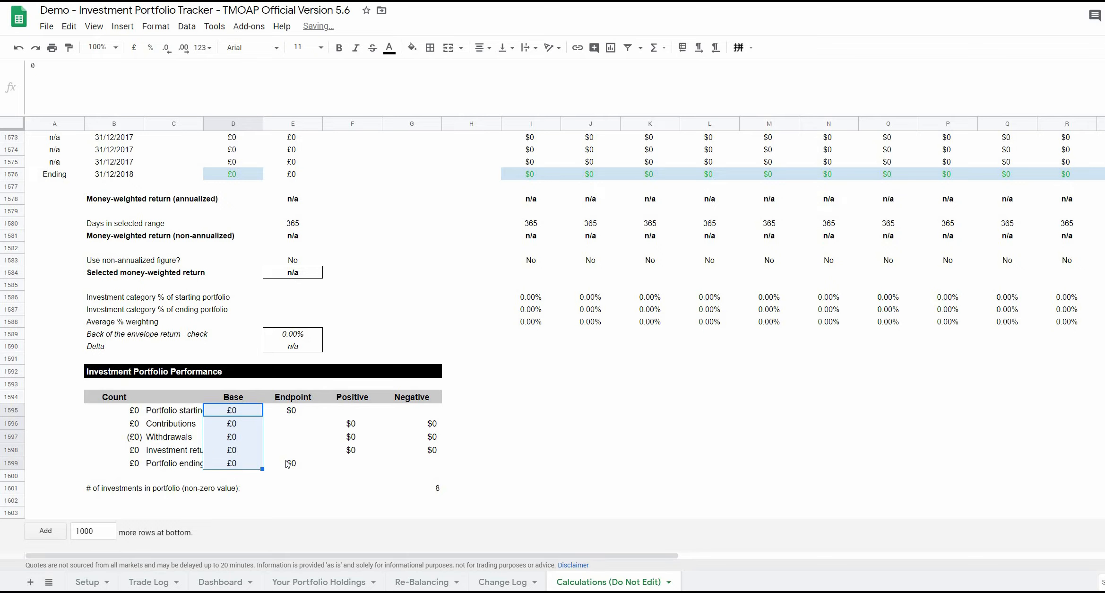
key(Right)
key(shift+Down)
key(shift+Down)
key(shift+Down)
key(shift+Down)
key(ctrl+y)
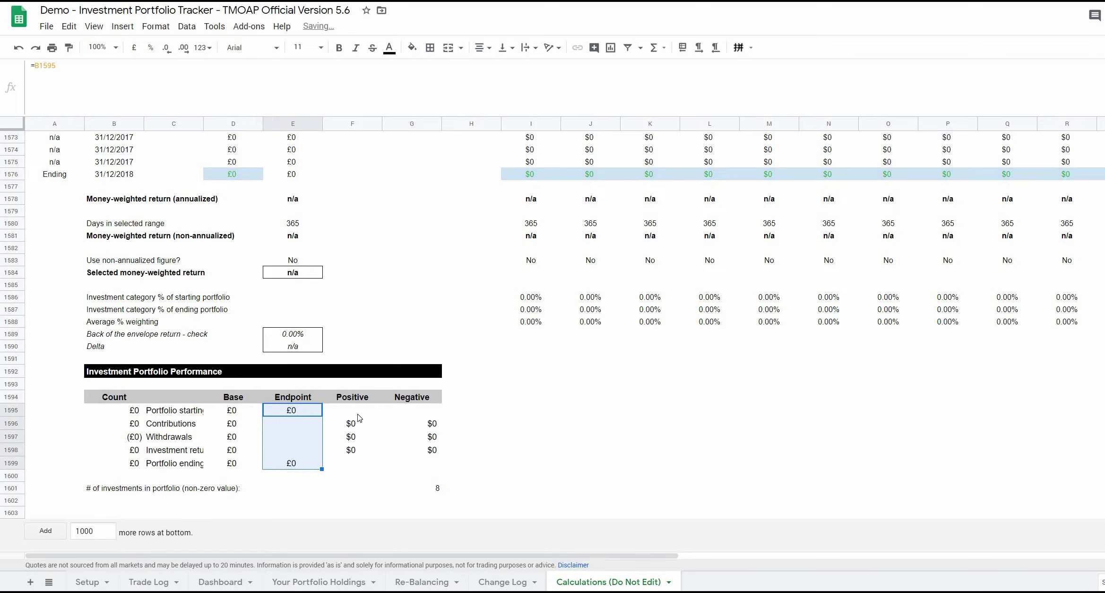
Repeat the pound format on the performance table's Positive cells F1595:F1599 and Negative cells G1595:G1600
key(Right)
key(shift+Down)
key(shift+Down)
key(shift+Down)
key(shift+Down)
key(ctrl+y)
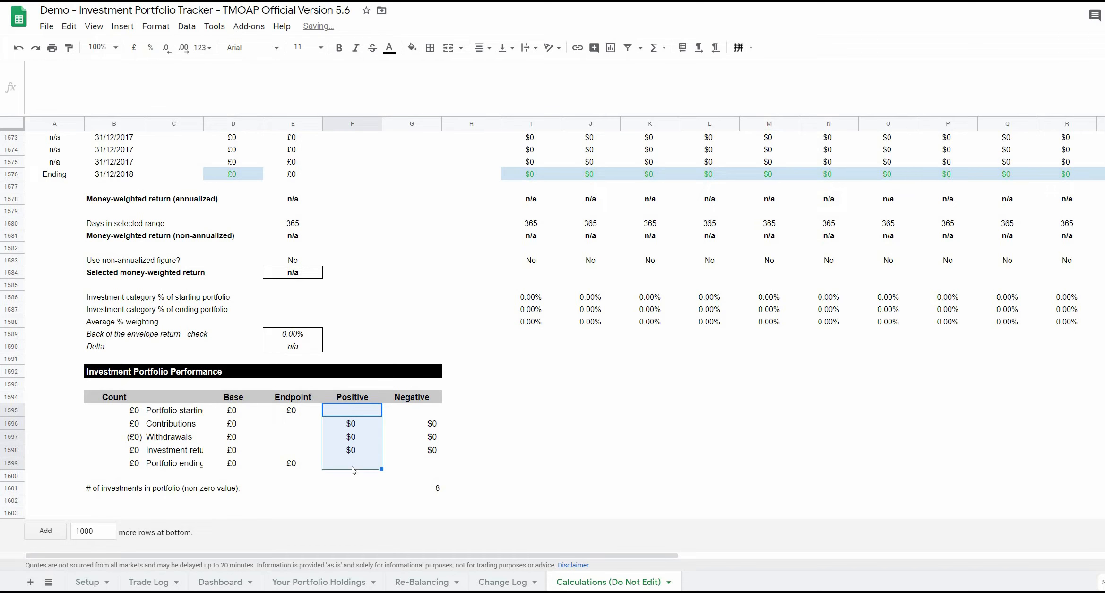
key(Right)
key(shift+Down)
key(shift+Down)
key(shift+Down)
key(shift+Down)
key(shift+Down)
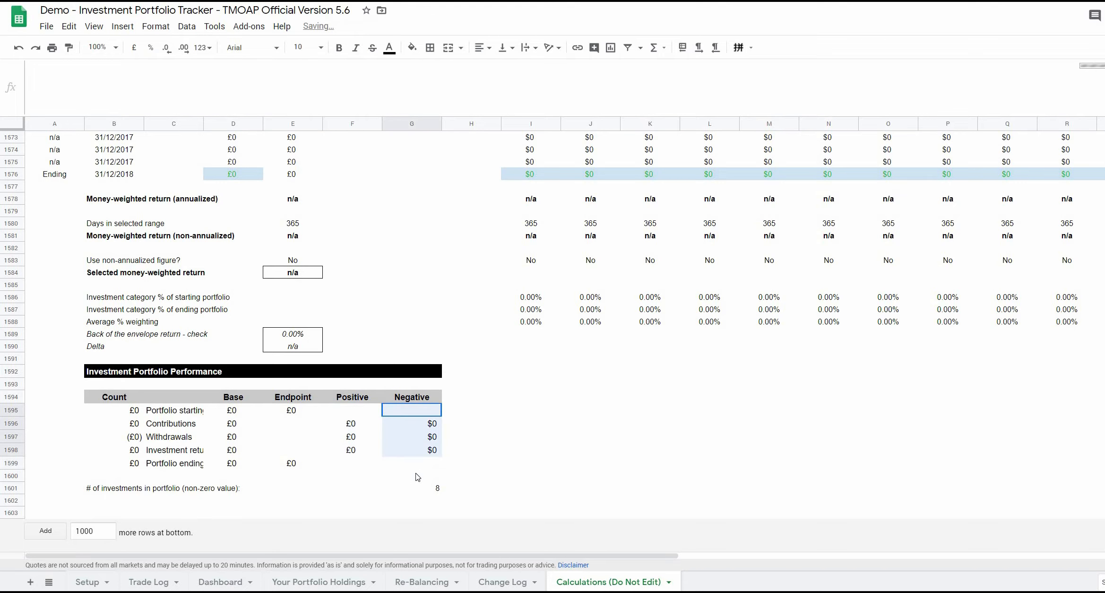
key(ctrl+y)
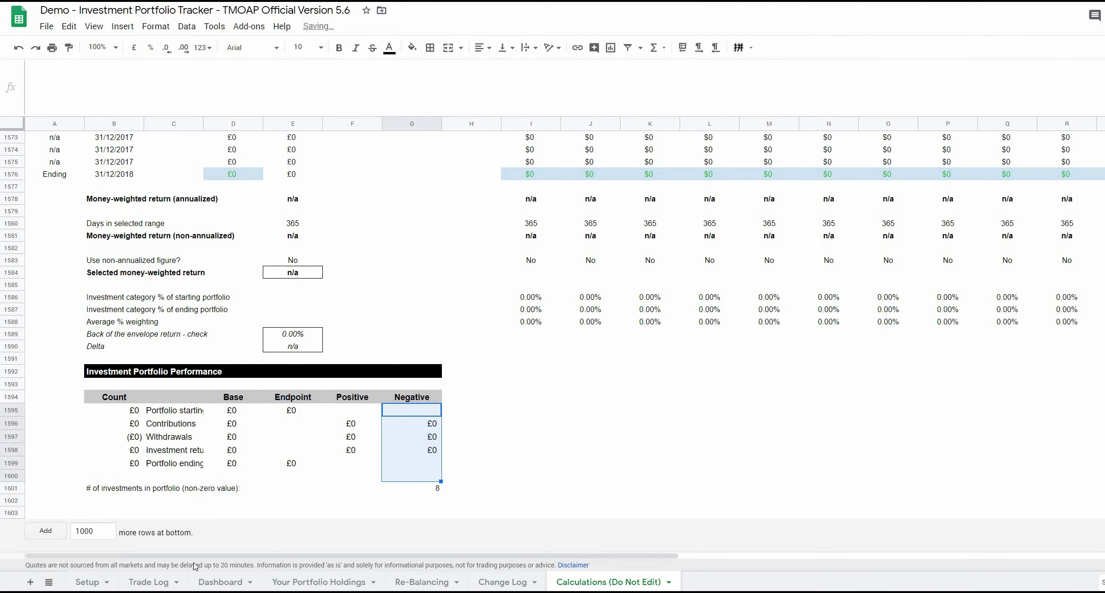
Check the currency symbols on the Dashboard's Total Value of Your Portfolio chart against the performance table on the Calculations sheet
click(225, 580)
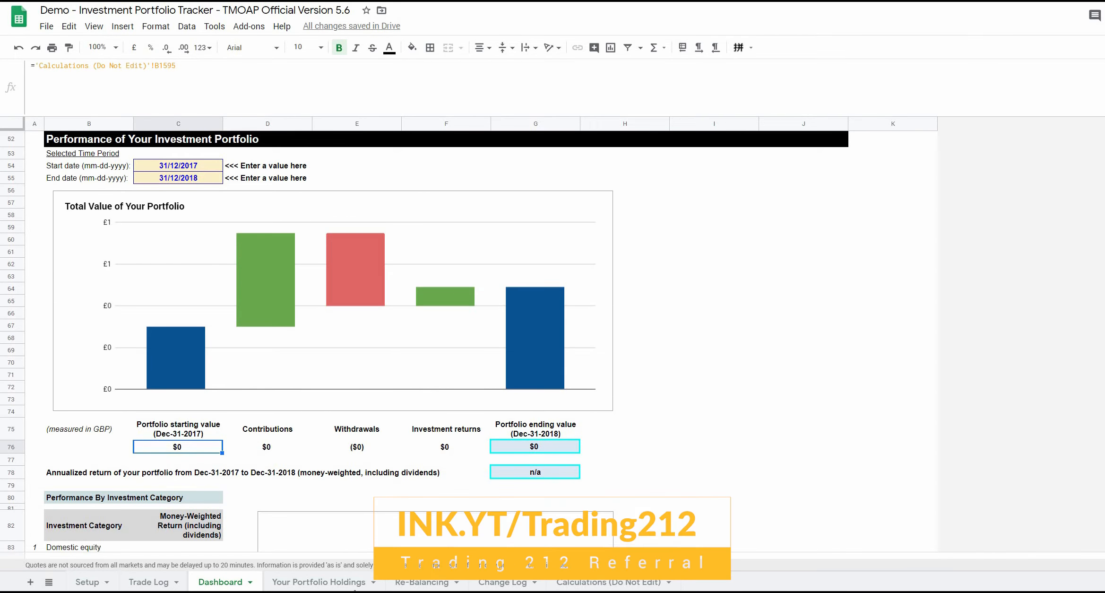
click(609, 581)
click(78, 436)
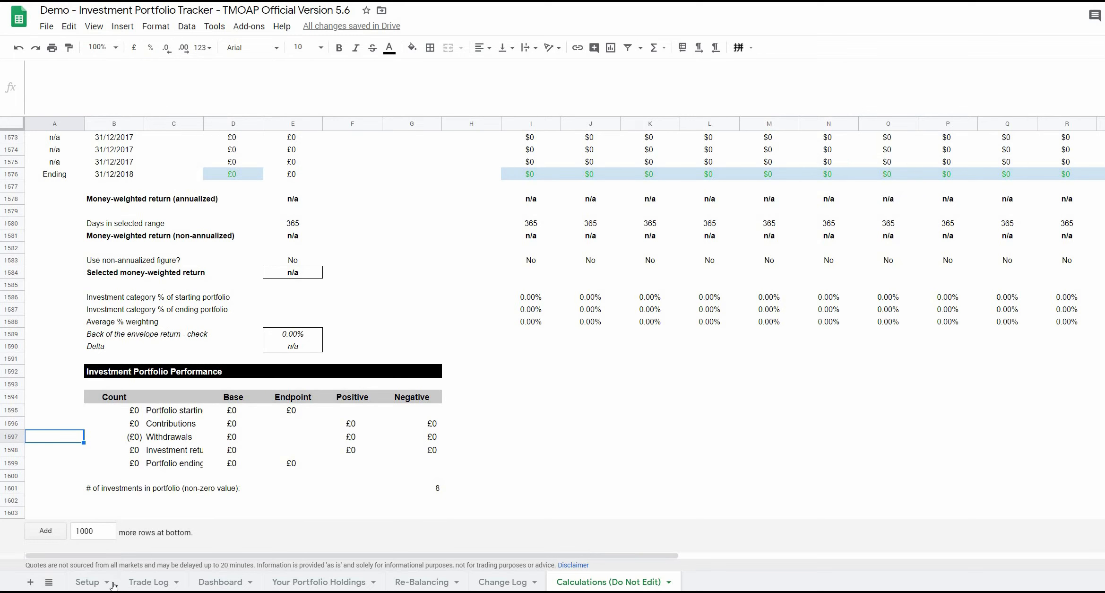
Apply the custom format £#,##0_);(£#,##0);£0_) to the Portfolio starting value in C76 on the Dashboard sheet
click(217, 582)
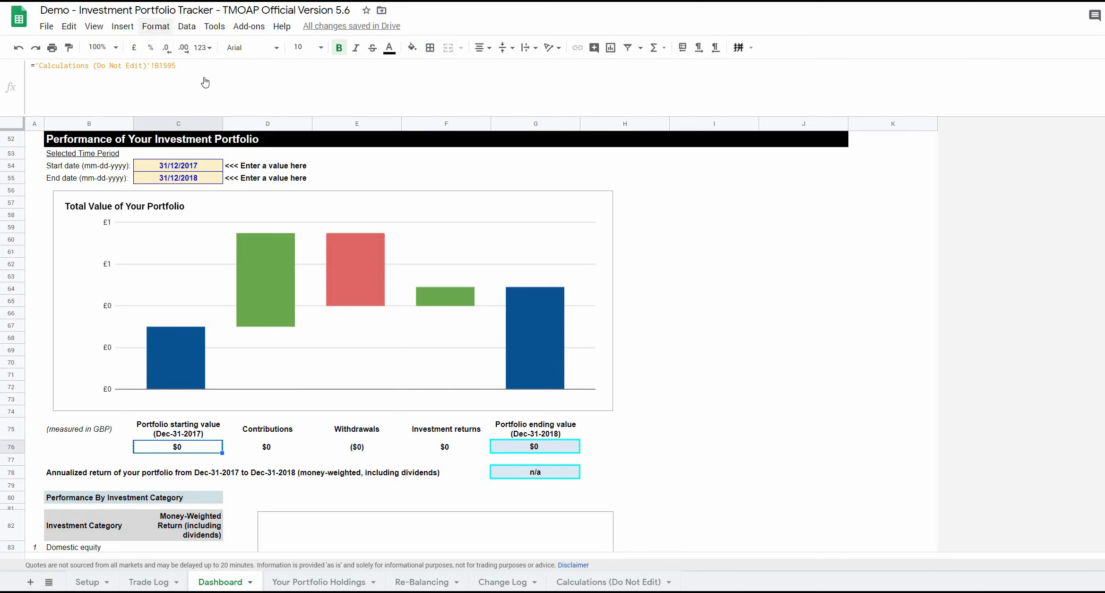
click(162, 26)
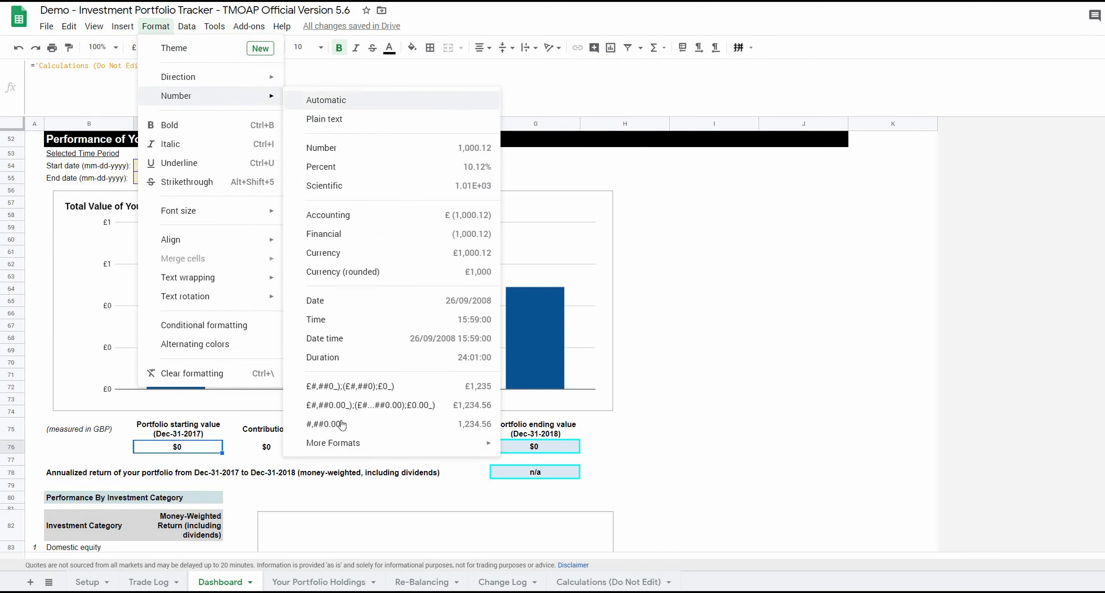
mouse_move(444, 437)
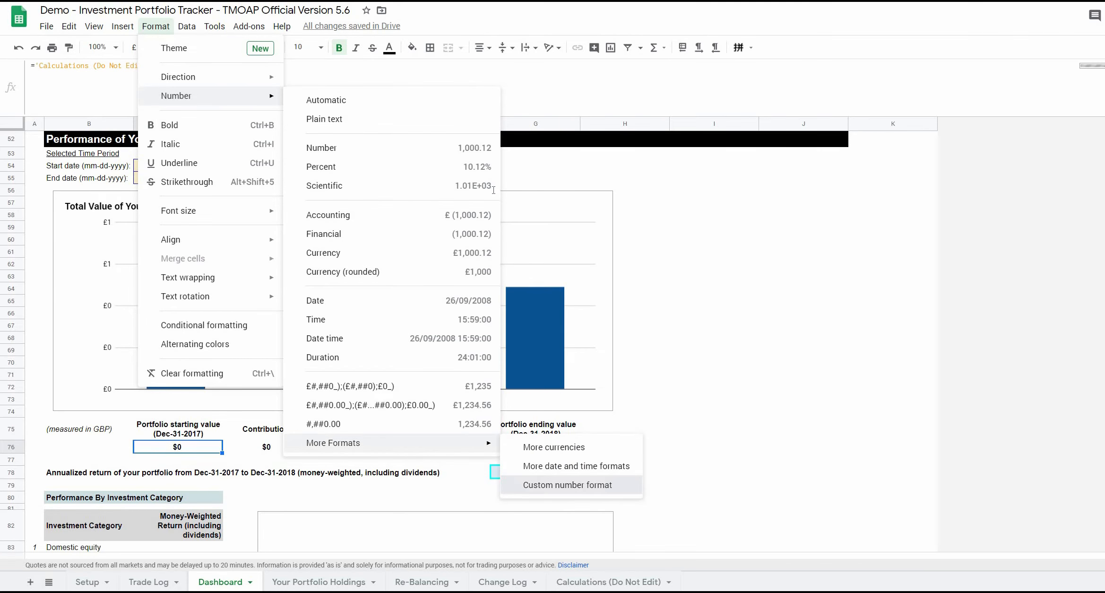
click(567, 484)
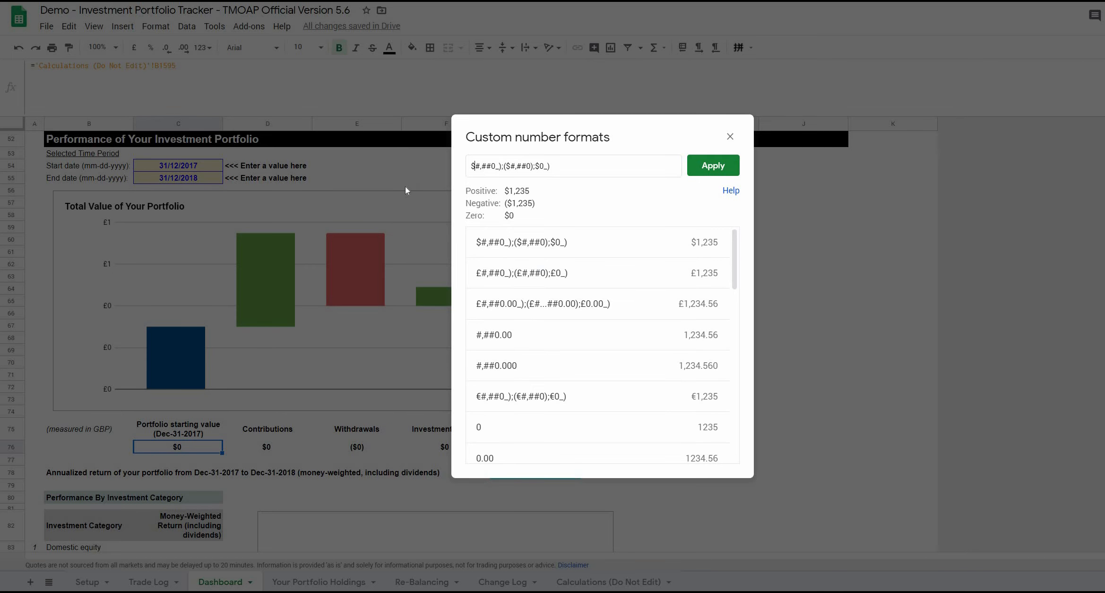
text(£)
key(Right)
key(Right)
key(Right)
key(Right)
key(Right)
key(Right)
key(Right)
key(Right)
key(Right)
key(Delete)
text(£)
key(Right)
key(Right)
key(Right)
key(Right)
key(Right)
key(Right)
key(Delete)
text(£)
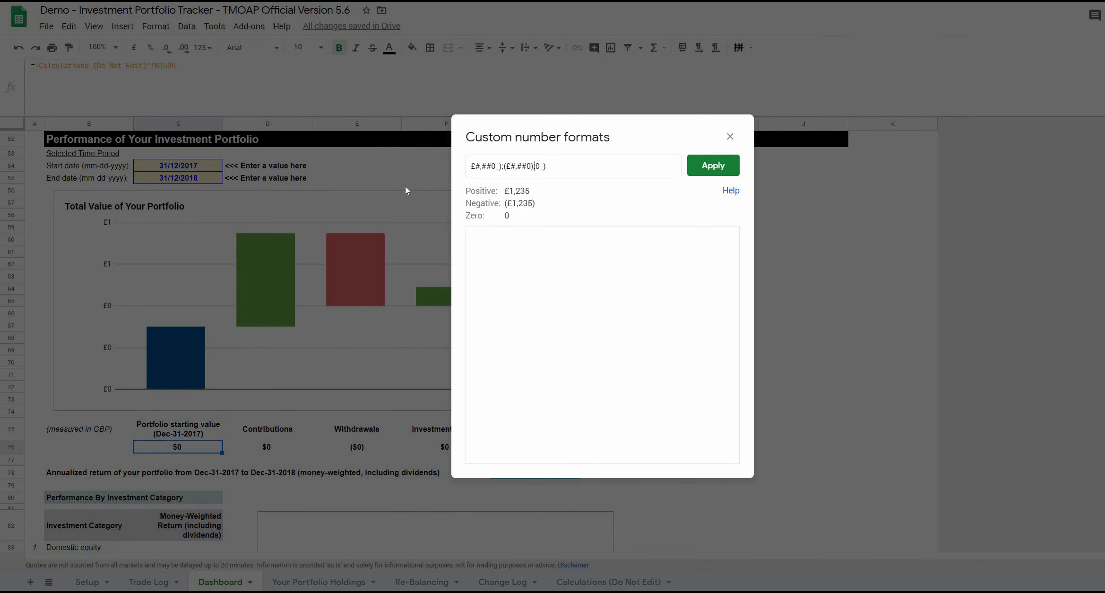
click(713, 165)
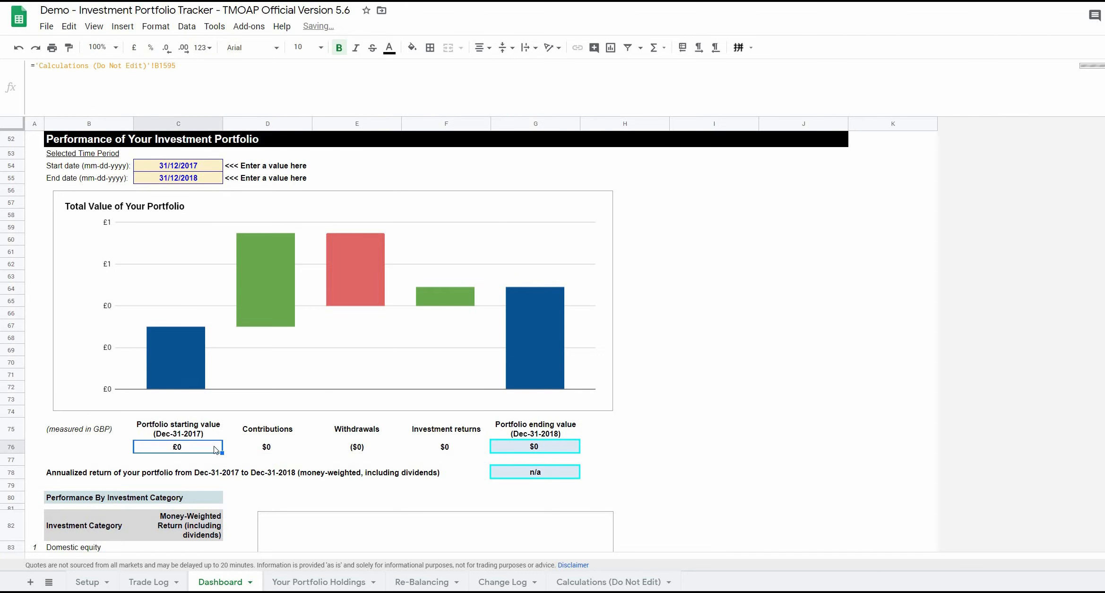
Repeat the pound format on the Contributions, Withdrawals, Investment returns and Portfolio ending value cells D76:G76
click(269, 451)
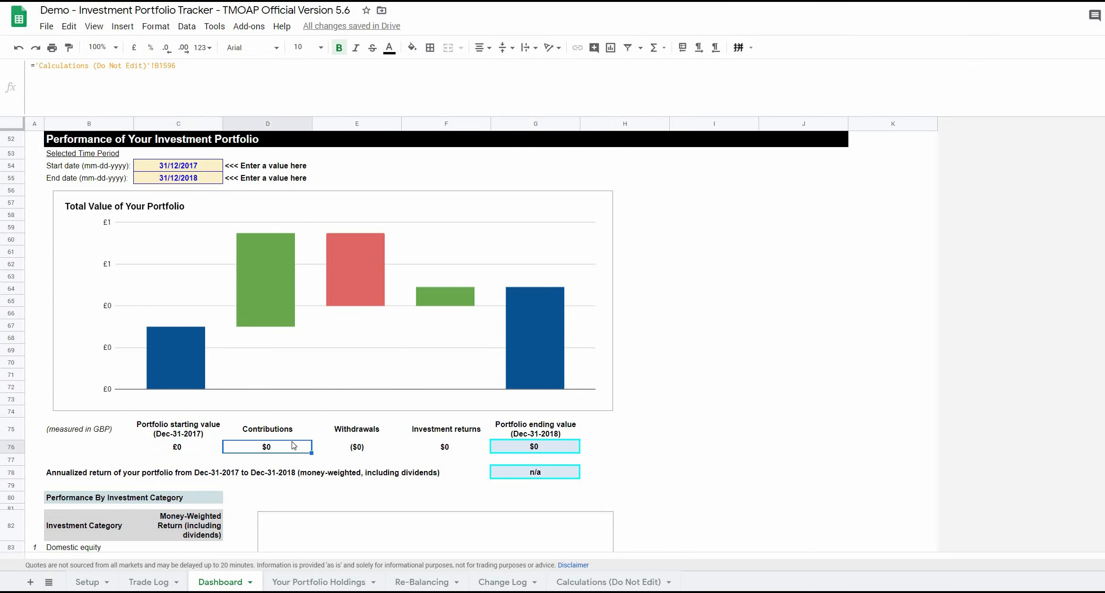
key(ctrl+y)
click(358, 452)
key(ctrl+y)
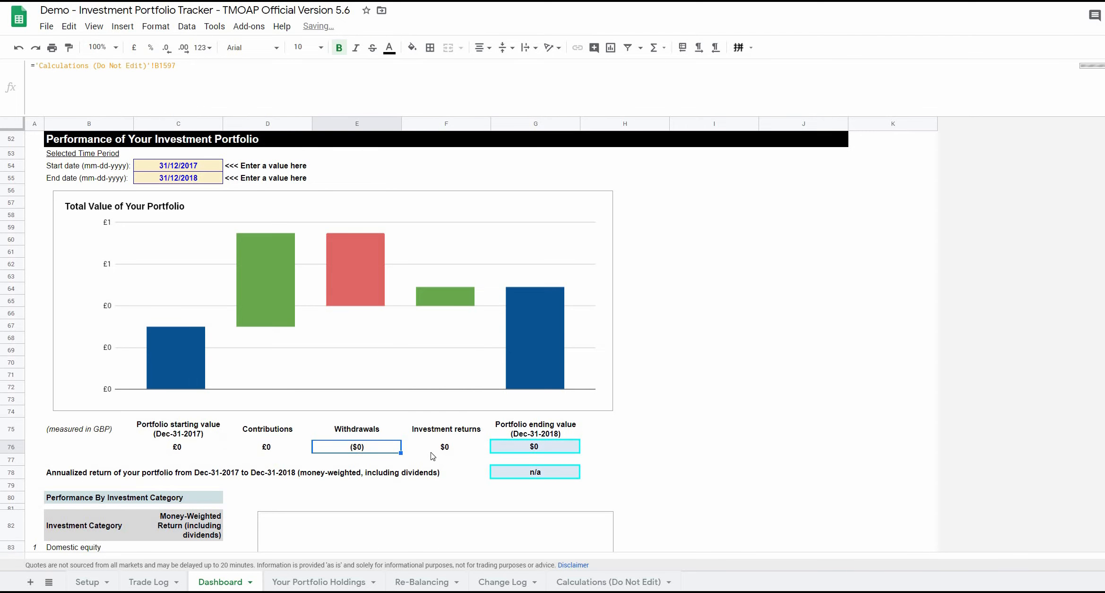
click(457, 450)
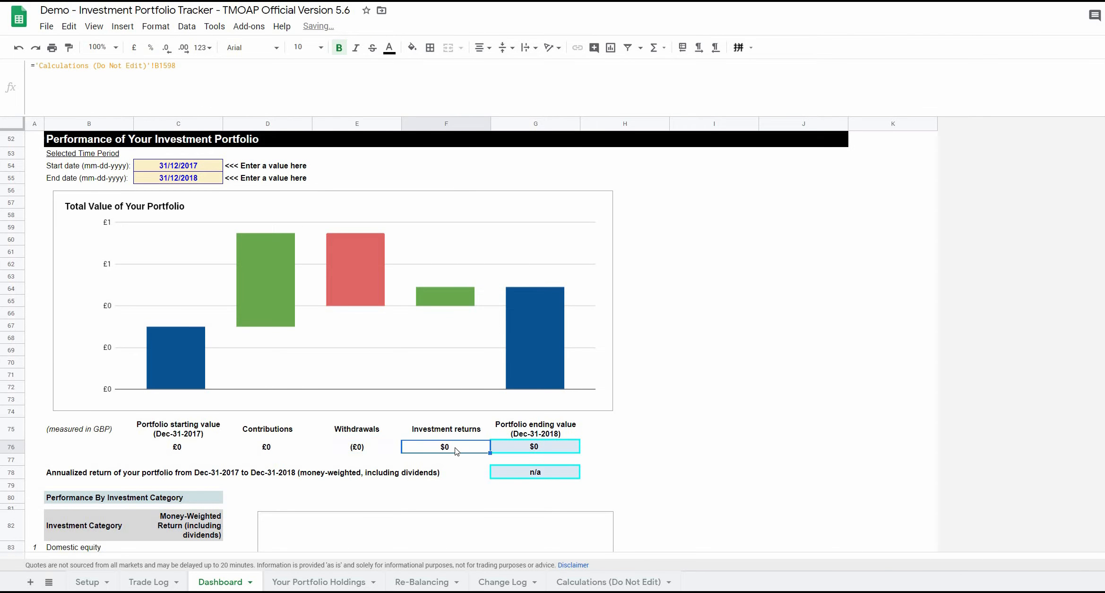
click(522, 451)
key(ctrl+y)
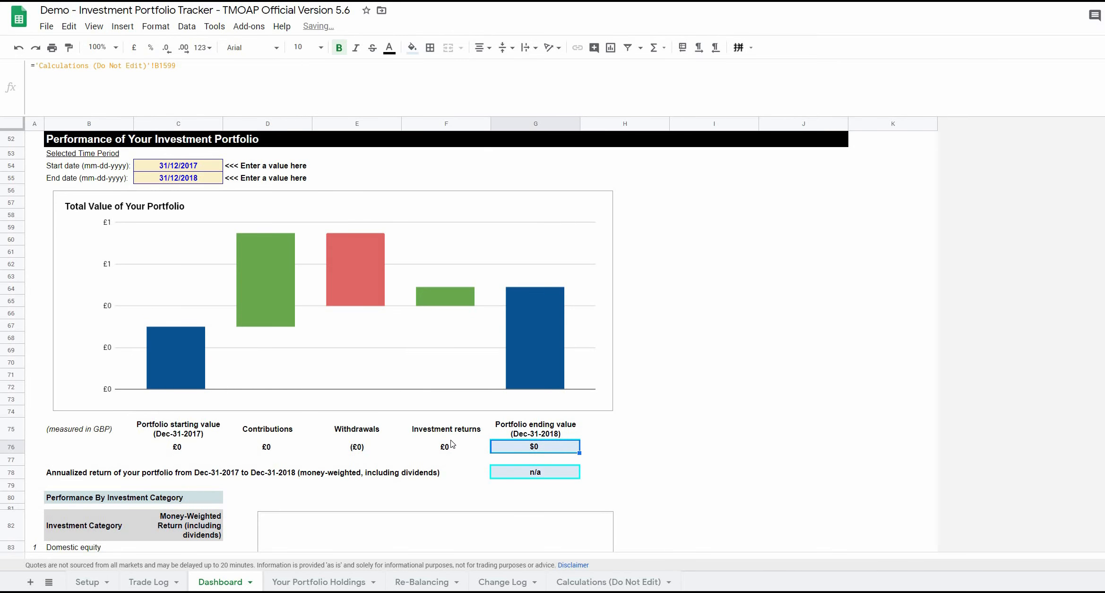
Apply the custom format £#,##0_);(£#,##0);£0_) to C134:E157 in the Dashboard's Last 24 Months dividends table
scroll(439, 436, down, 4)
scroll(439, 437, down, 15)
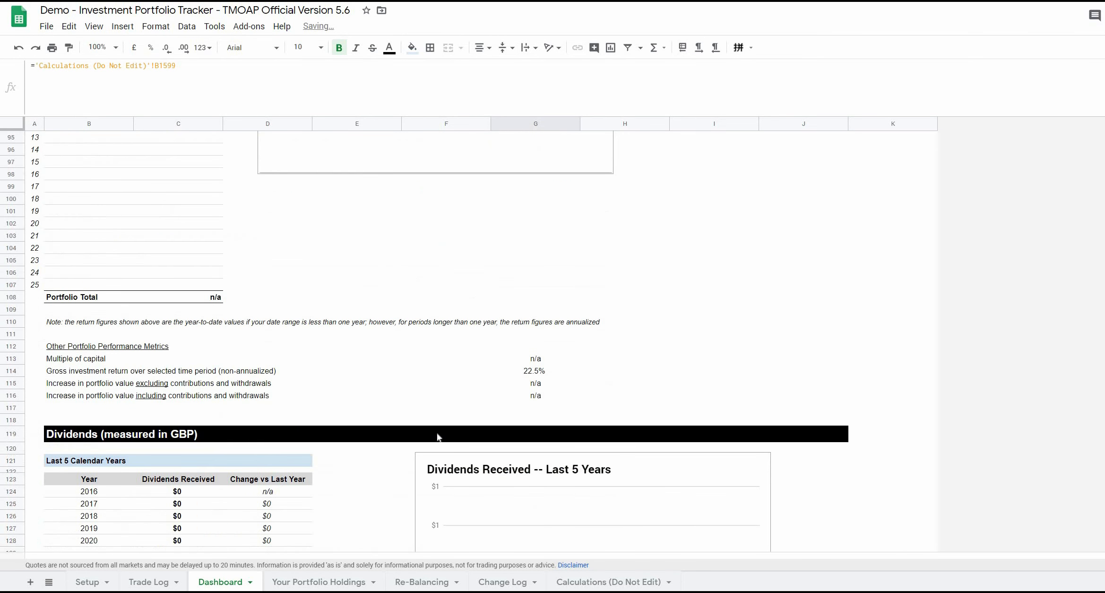
drag(176, 208, 171, 425)
drag(232, 487, 332, 487)
click(155, 26)
mouse_move(243, 97)
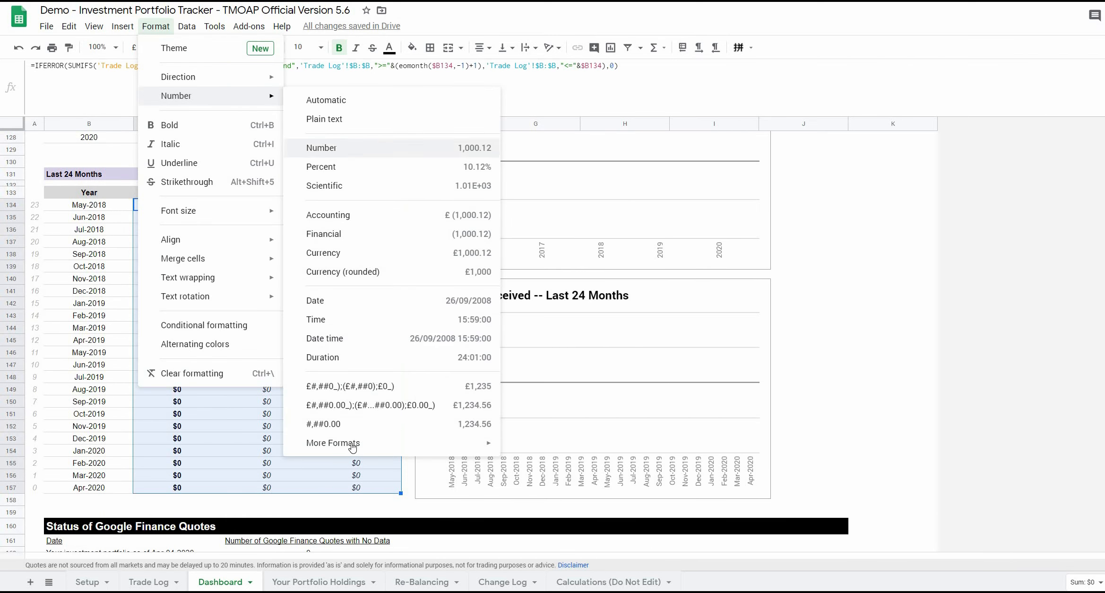
mouse_move(350, 443)
click(567, 484)
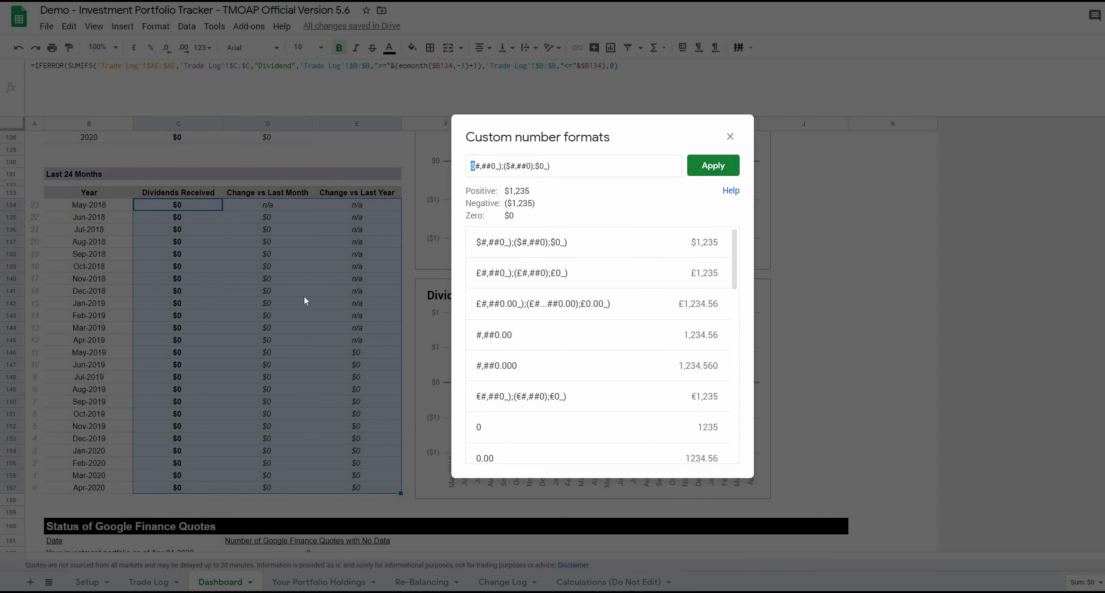
text(£)
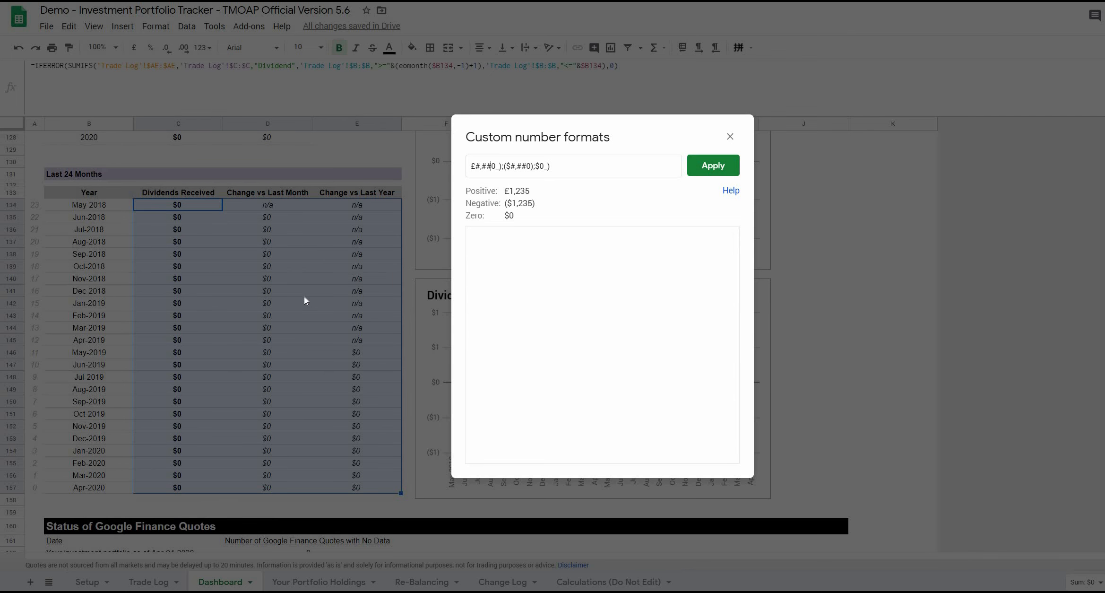
key(Delete)
text(£)
key(Delete)
text(£)
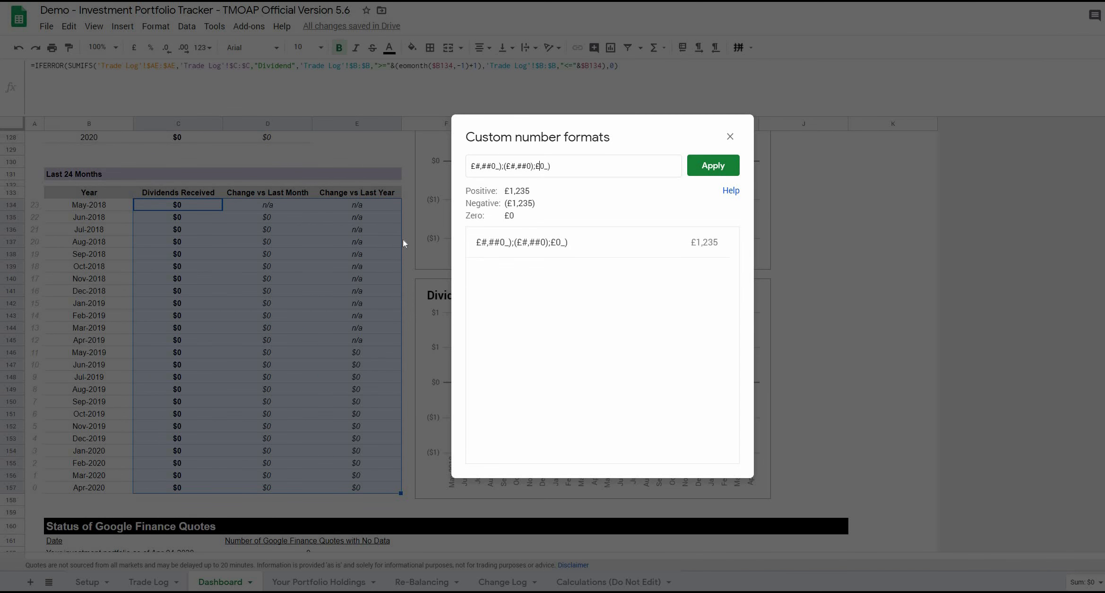
click(710, 163)
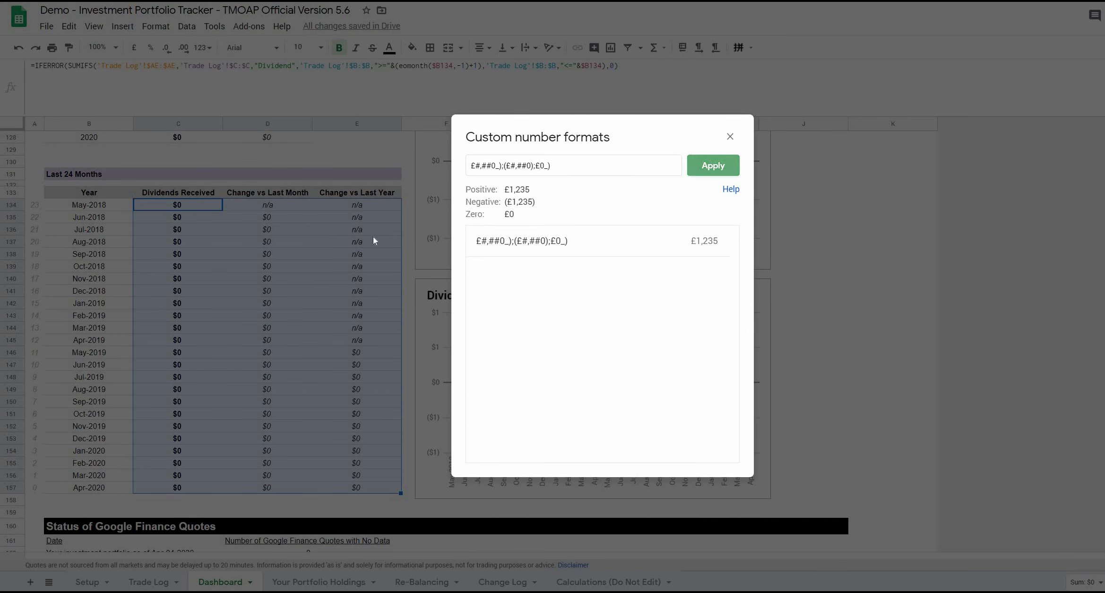
scroll(310, 368, down, 2)
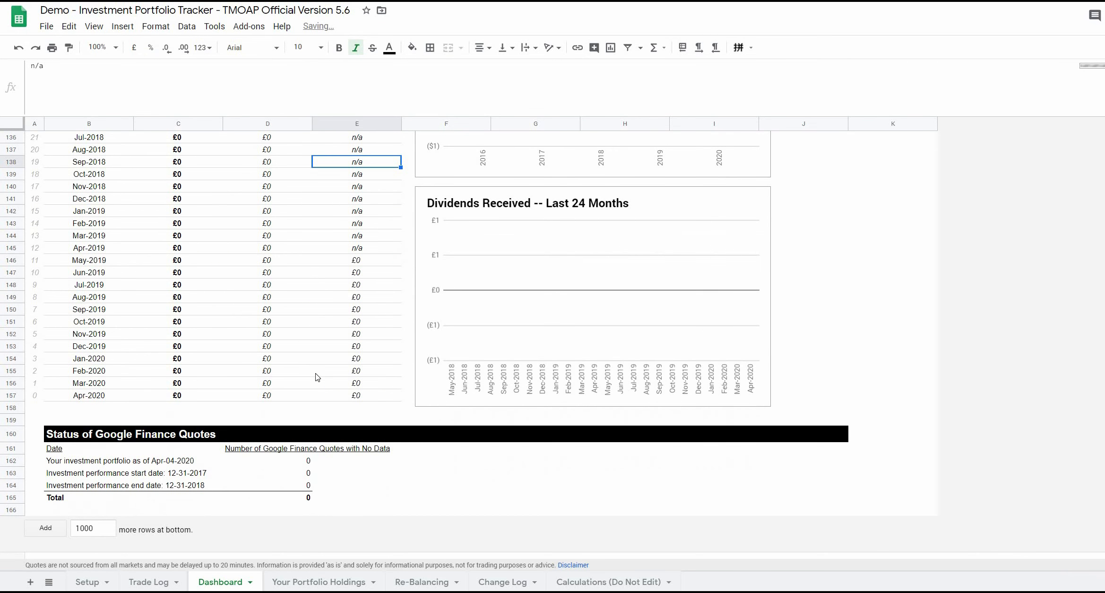
Test CAD as the Dashboard's main currency by checking the portfolio summary text, and return the currency to GBP
scroll(326, 331, up, 15)
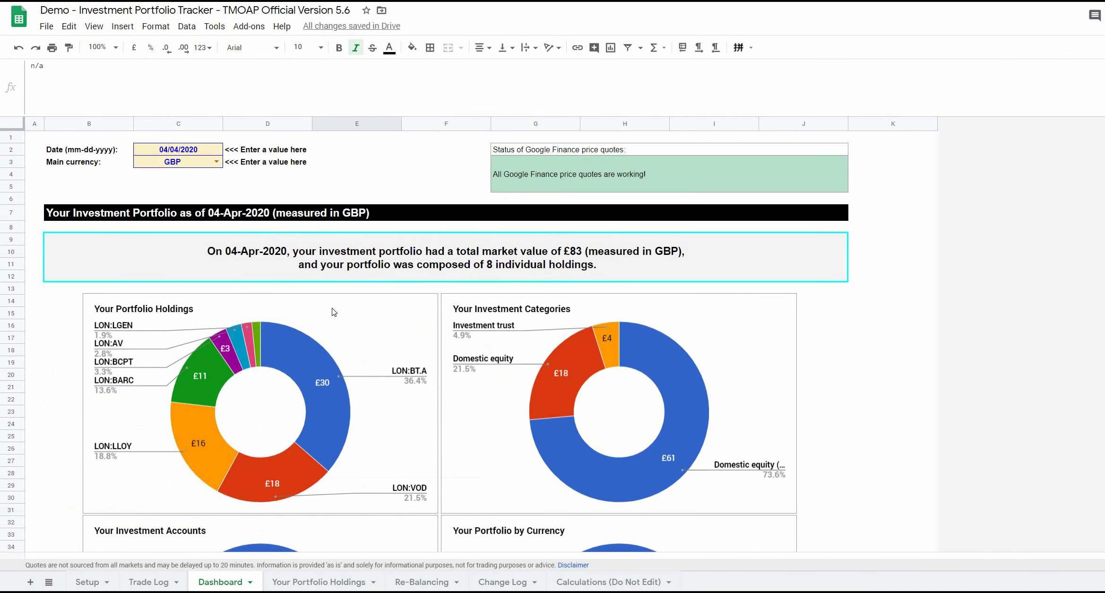
click(214, 164)
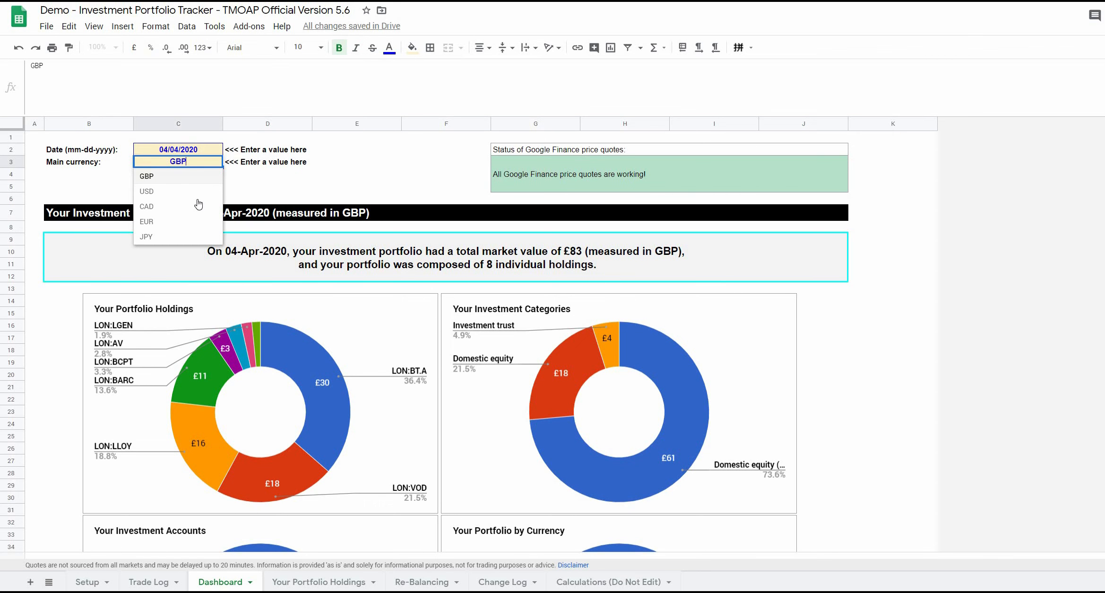
click(198, 207)
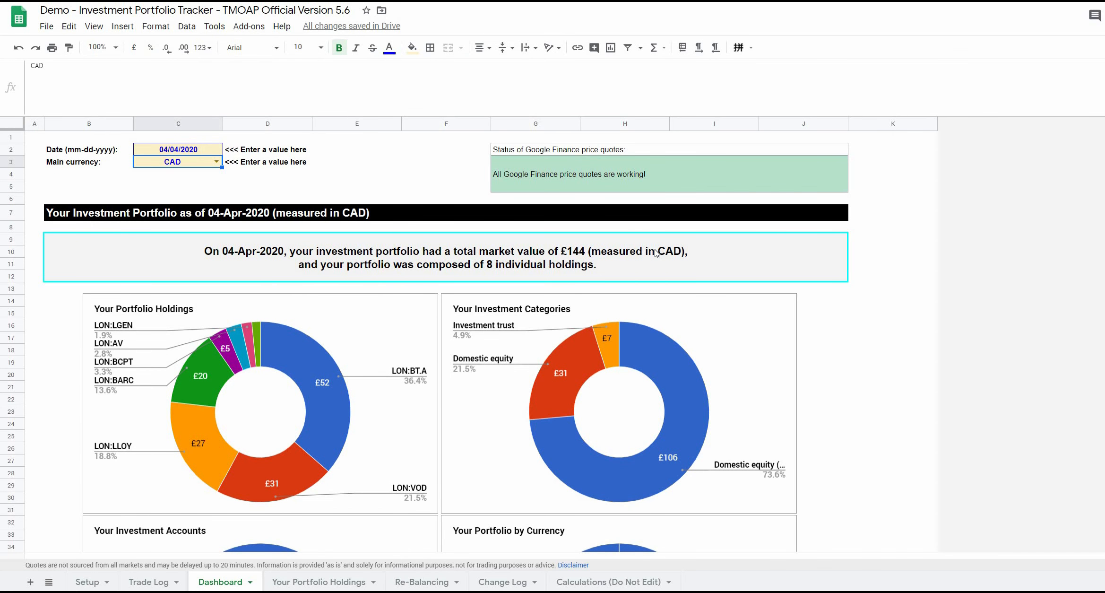
click(677, 251)
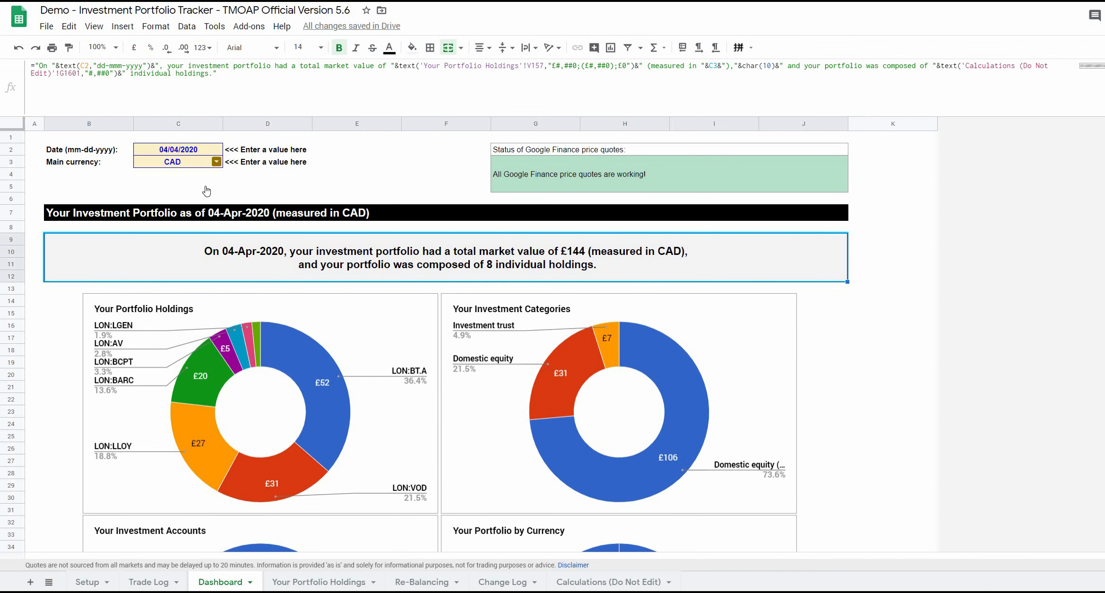
click(216, 161)
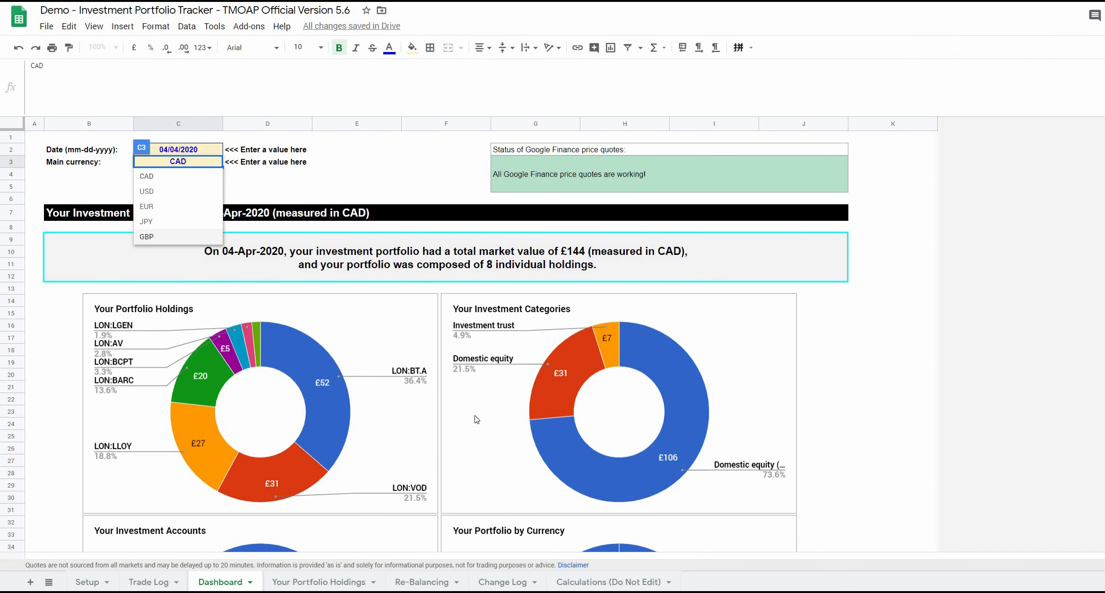
click(187, 236)
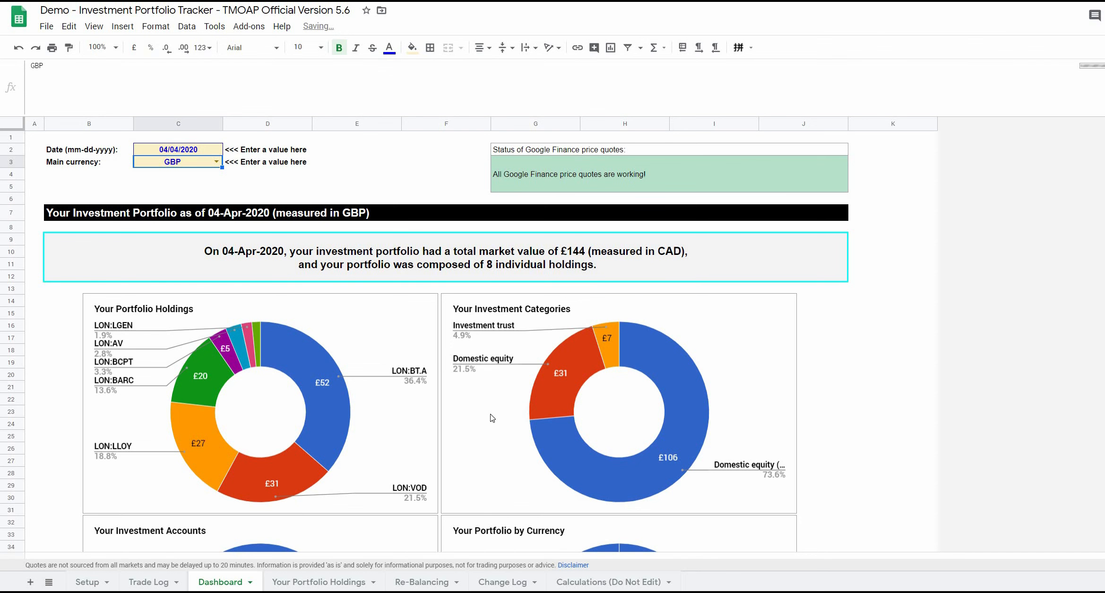